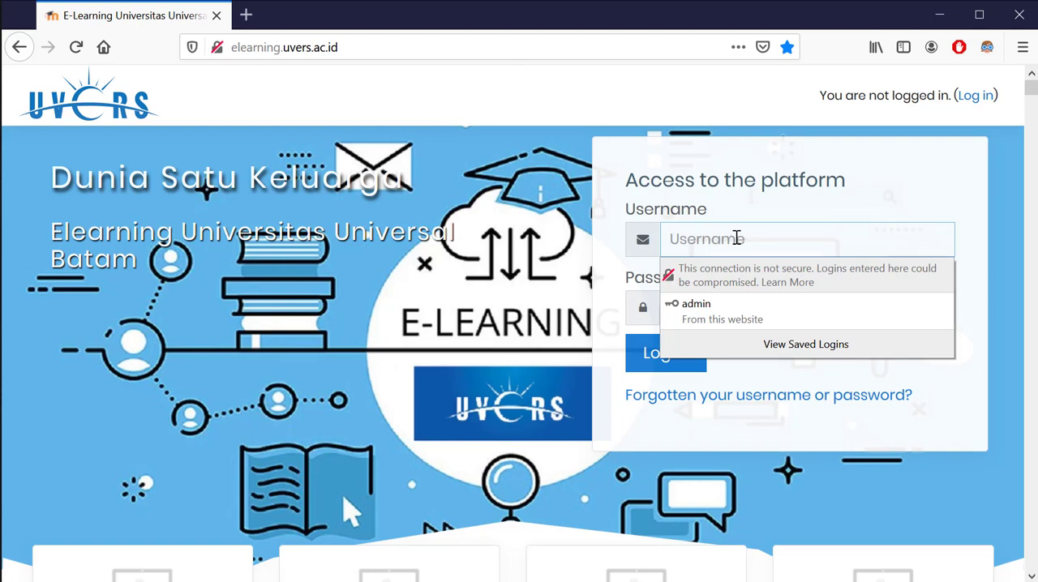
Log in to the e-learning platform with the username pengajar and the account password
text(pengajar)
key(Tab)
text(p)
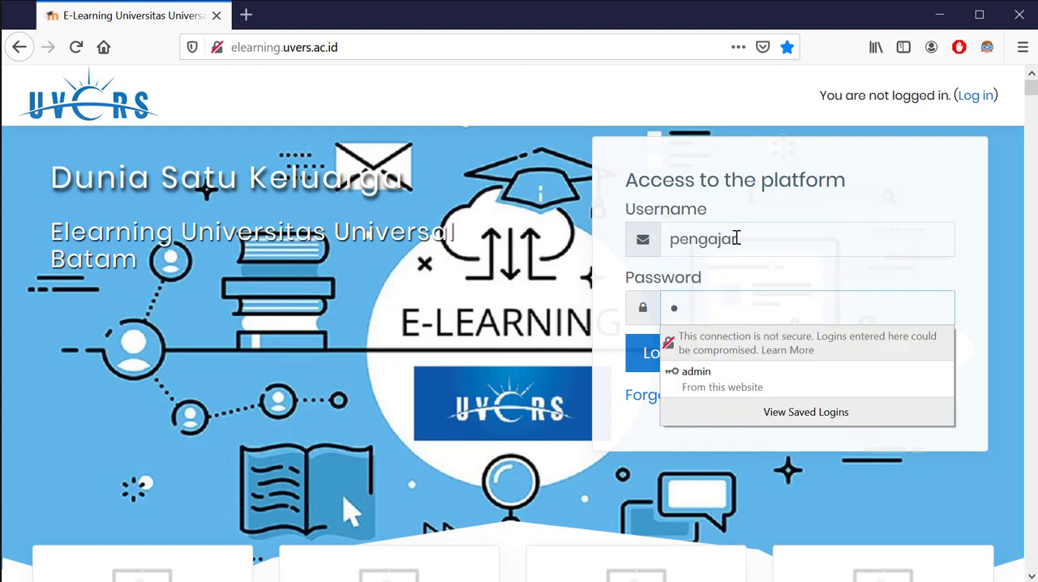
text(••••••••)
key(Return)
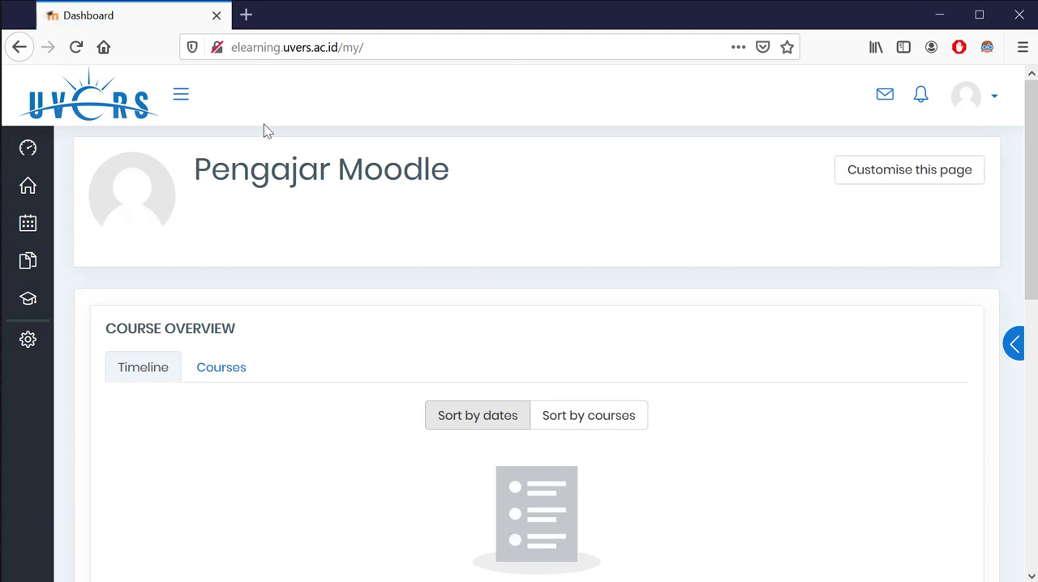
Open the KC course from the enrolled courses and turn its editing mode on
click(180, 94)
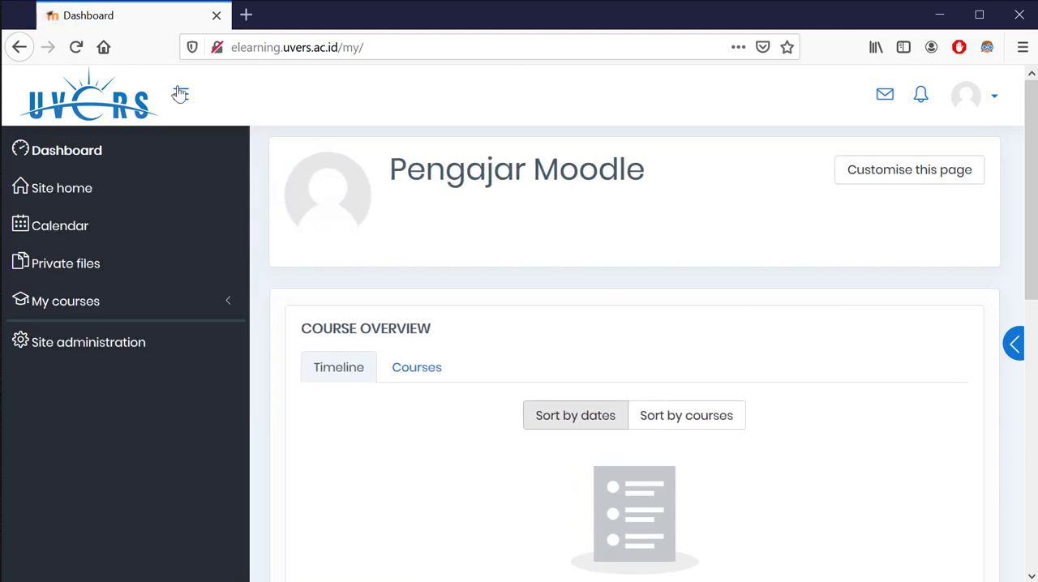
click(177, 310)
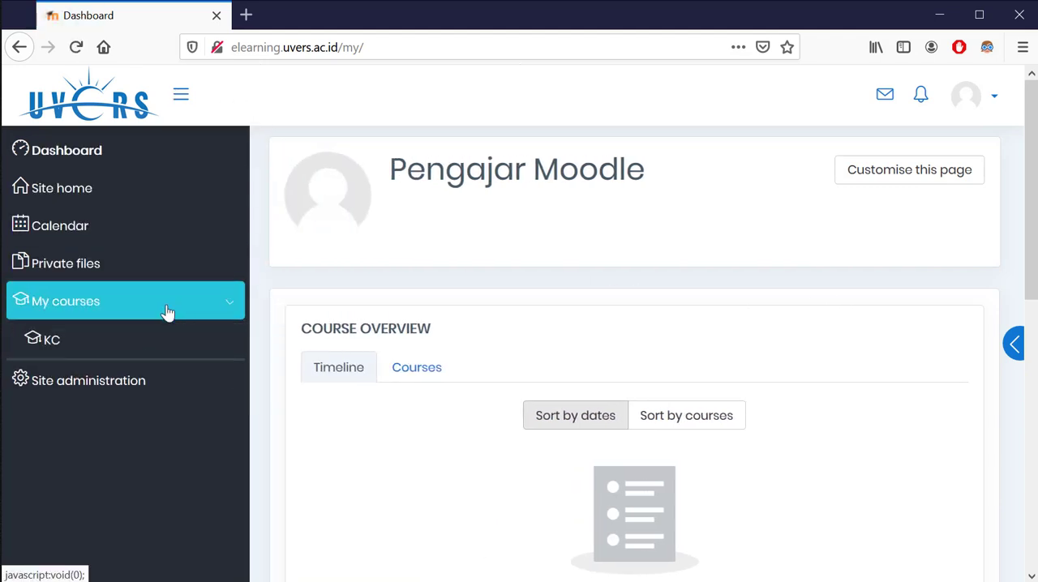
click(78, 345)
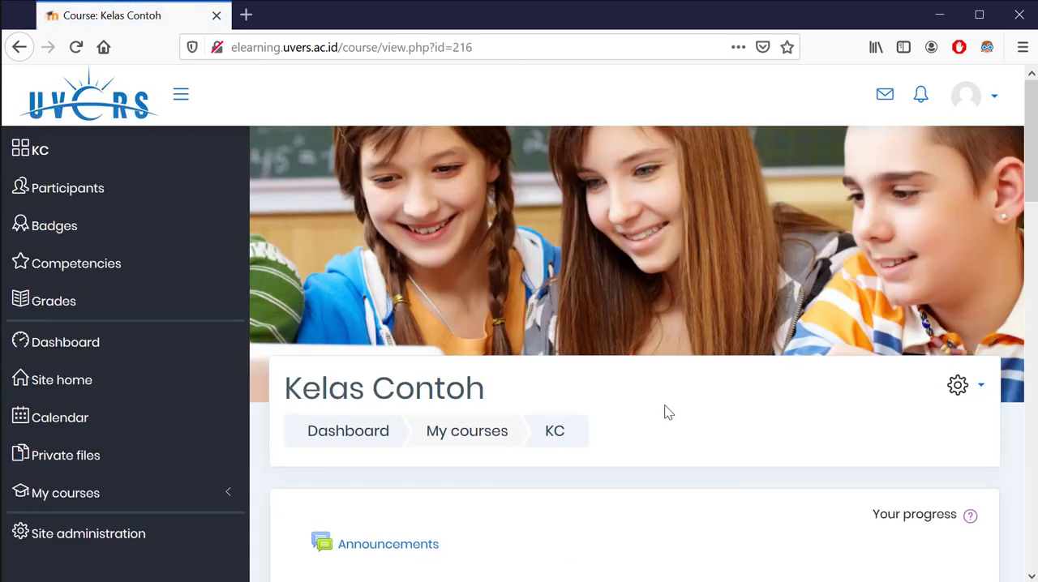
click(958, 386)
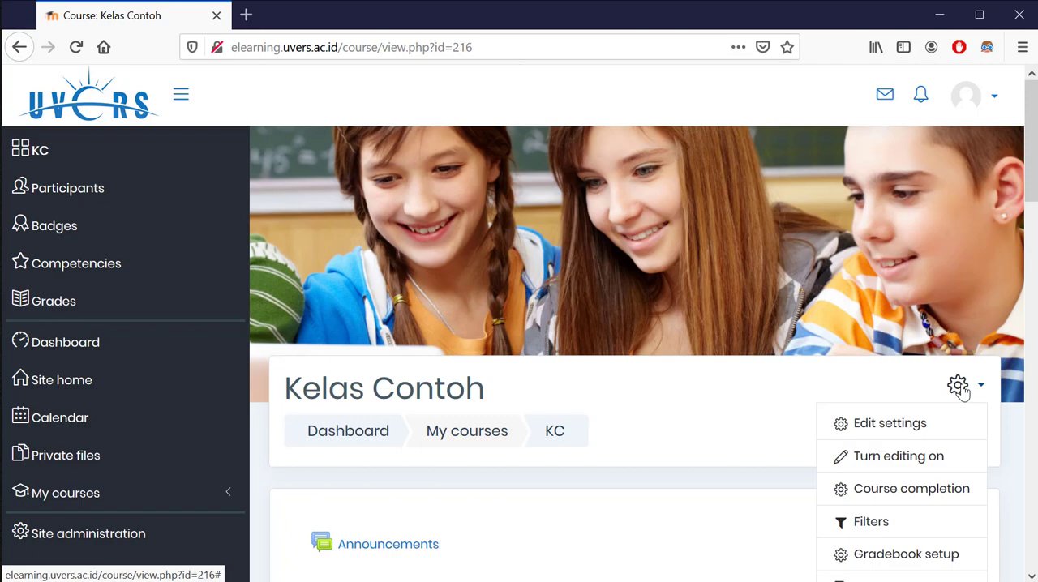
click(892, 456)
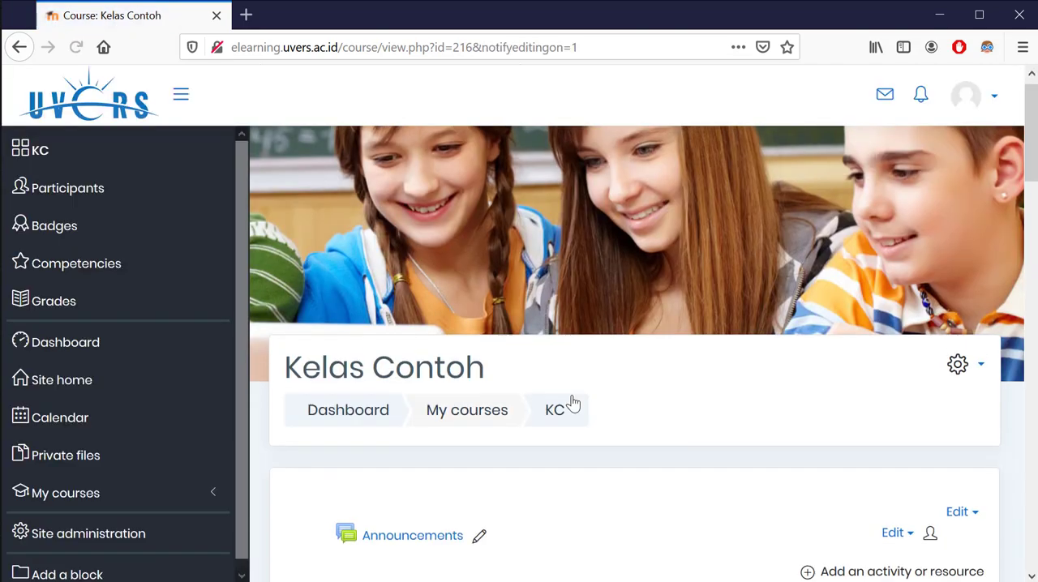
Rename the "4 April - 10 April" course section to "KUIS 3"
scroll(571, 401, down, 3)
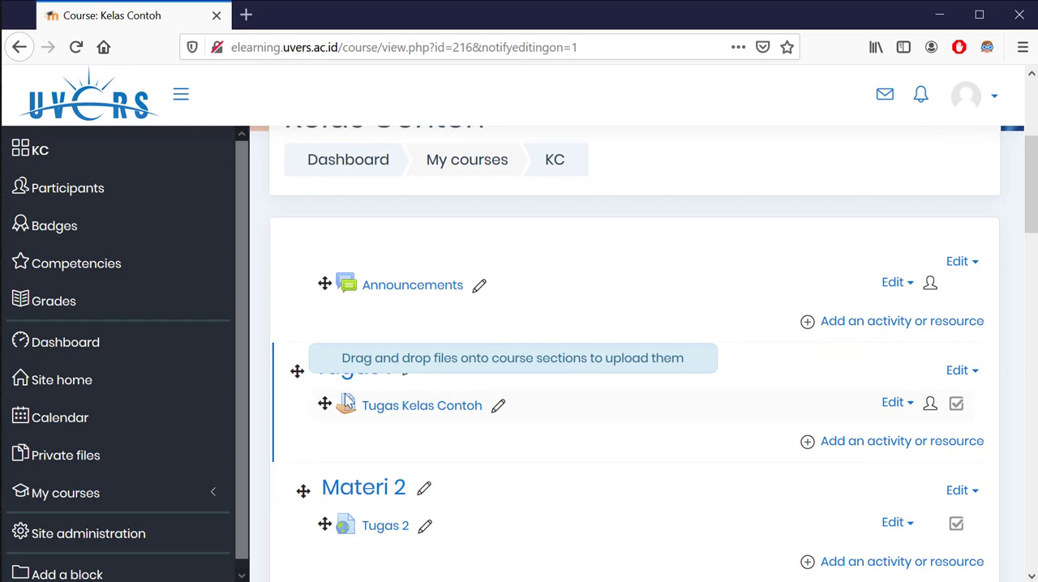
scroll(476, 457, down, 2)
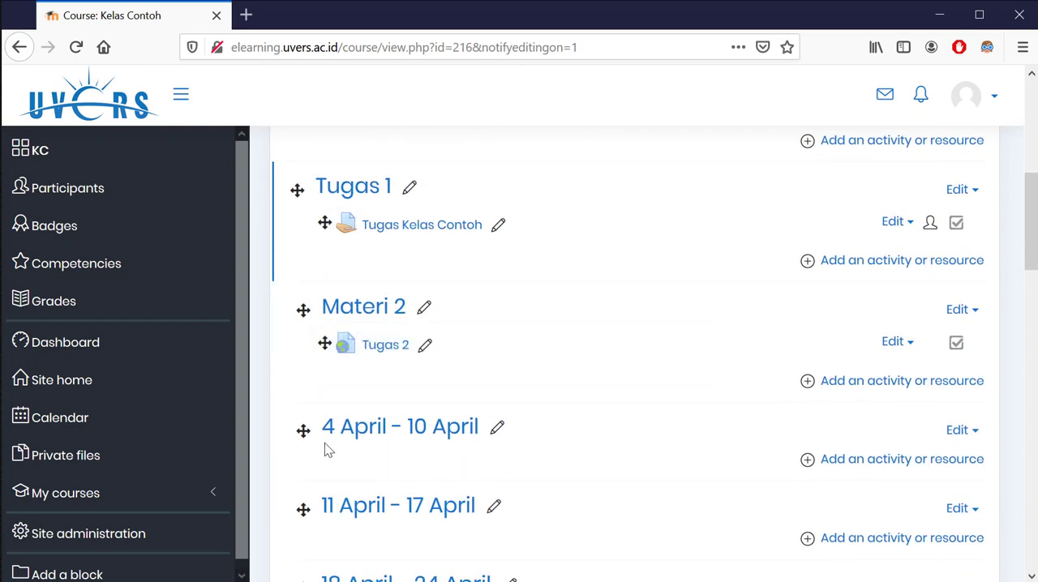
click(497, 427)
text(KUIS )
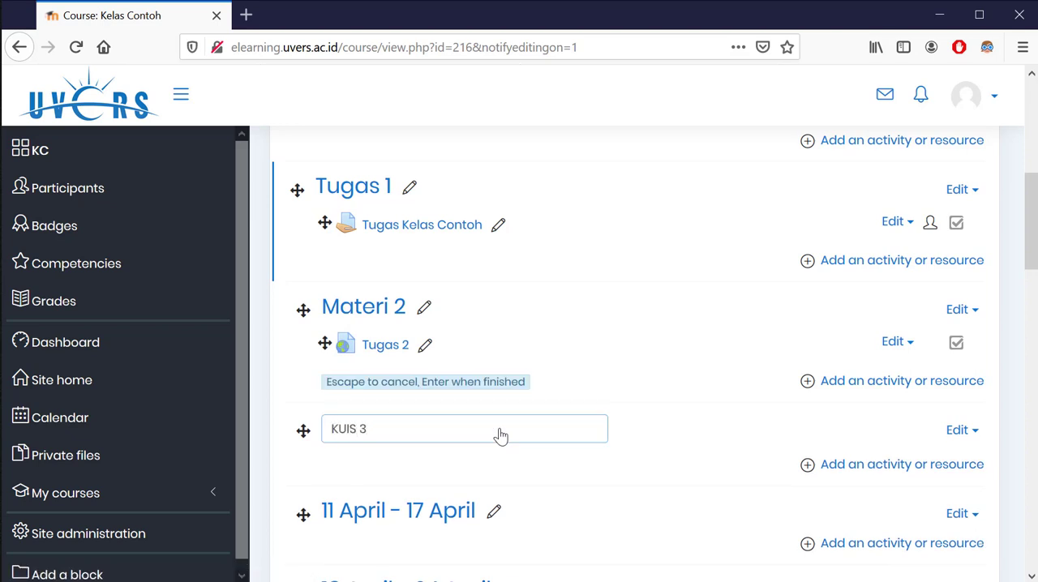
text(3)
key(Return)
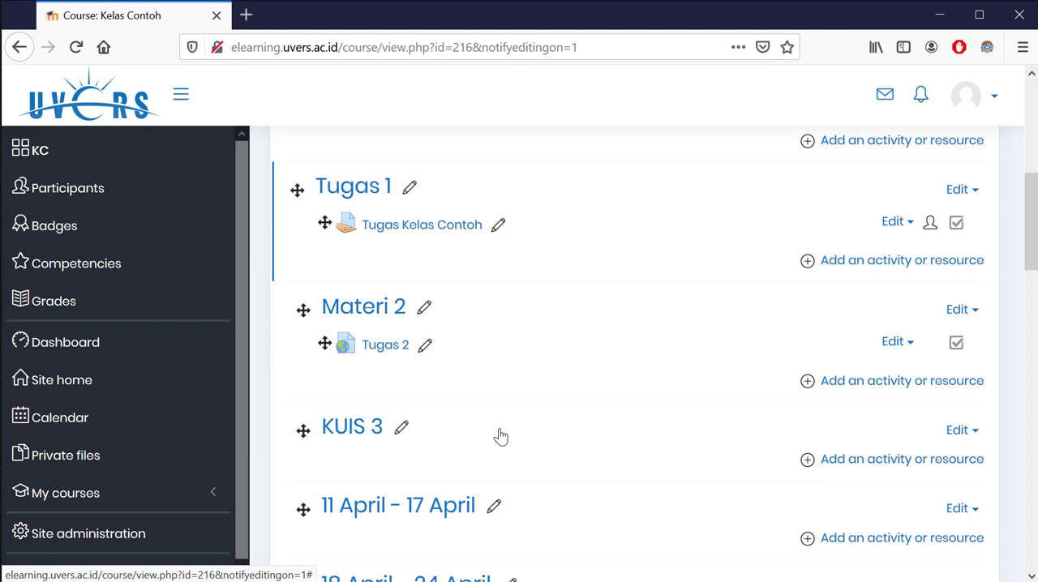
Add a new Quiz activity to the KUIS 3 section
click(848, 465)
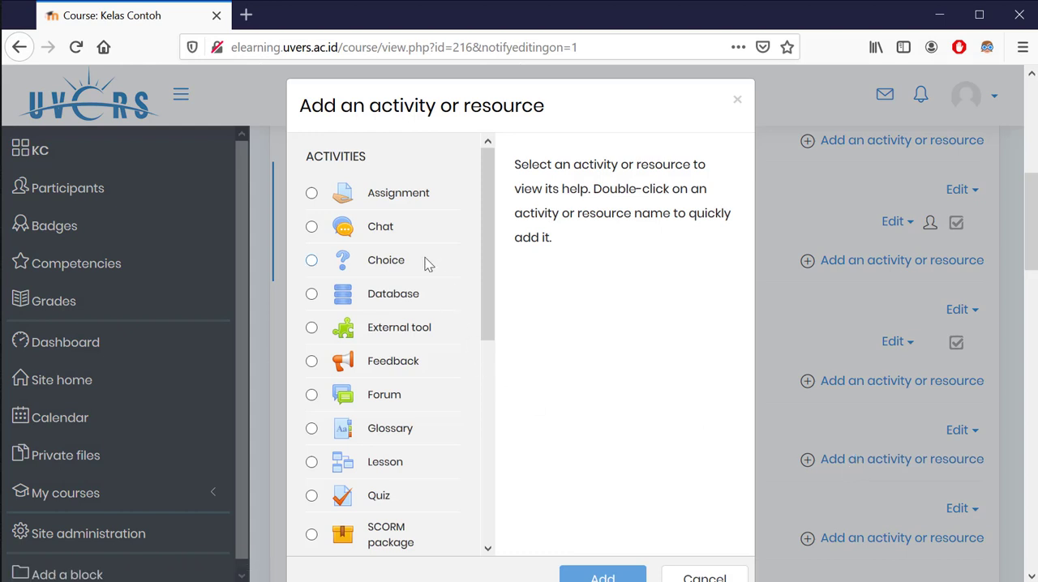
scroll(437, 217, down, 3)
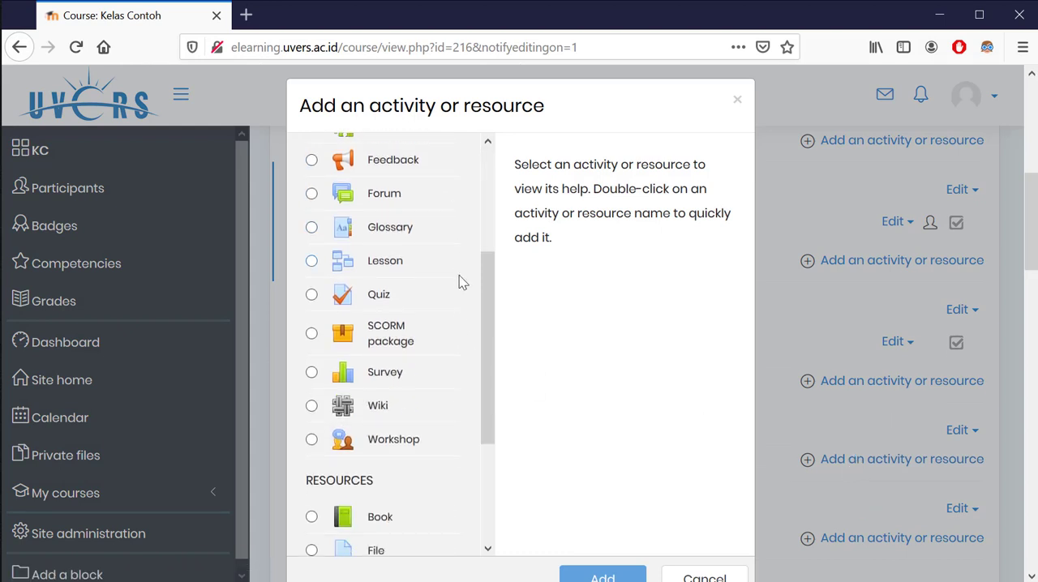
click(385, 297)
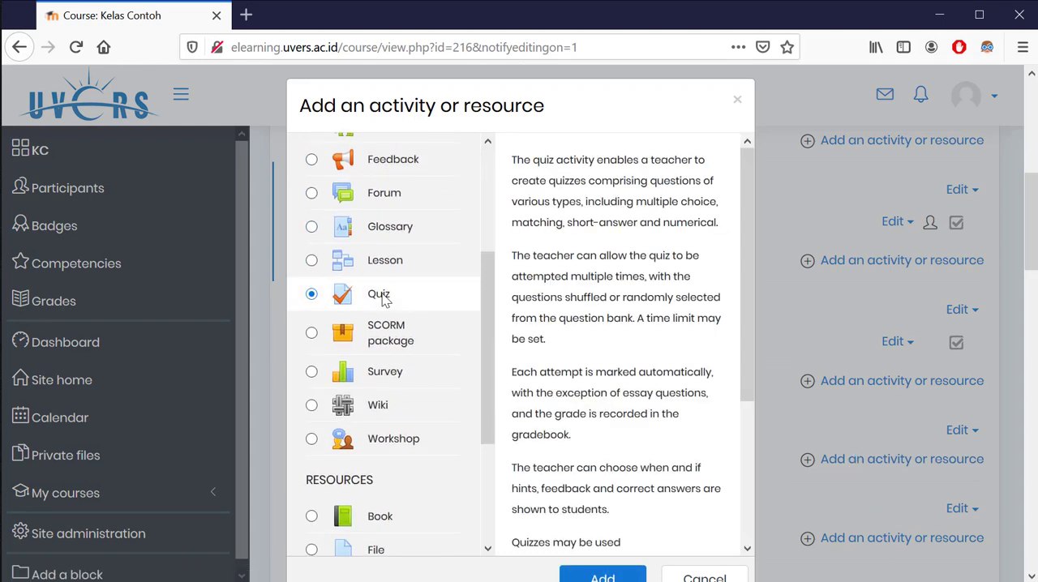
click(615, 576)
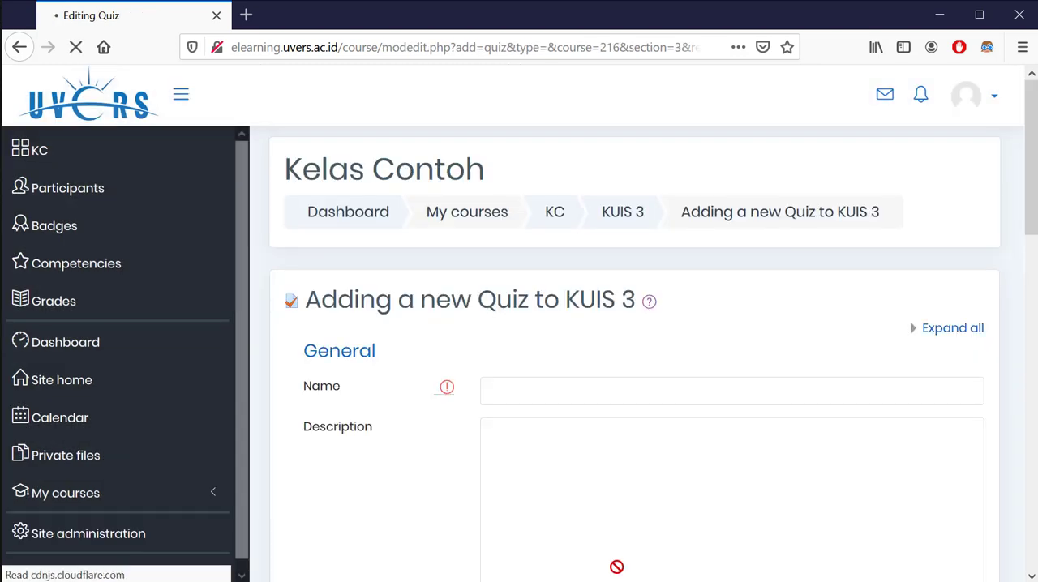
Name the quiz "Kuis 3" and enter the description "Kuis ini mencakup materi tentang buah dan sayut"
scroll(502, 291, down, 1)
click(508, 295)
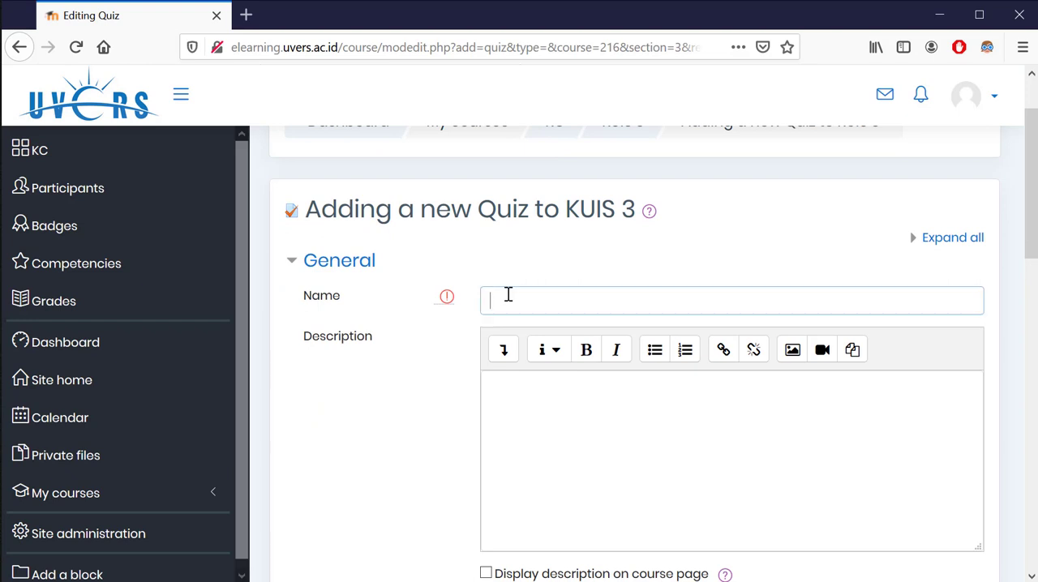
text(Kuis 3)
scroll(542, 303, down, 2)
click(543, 306)
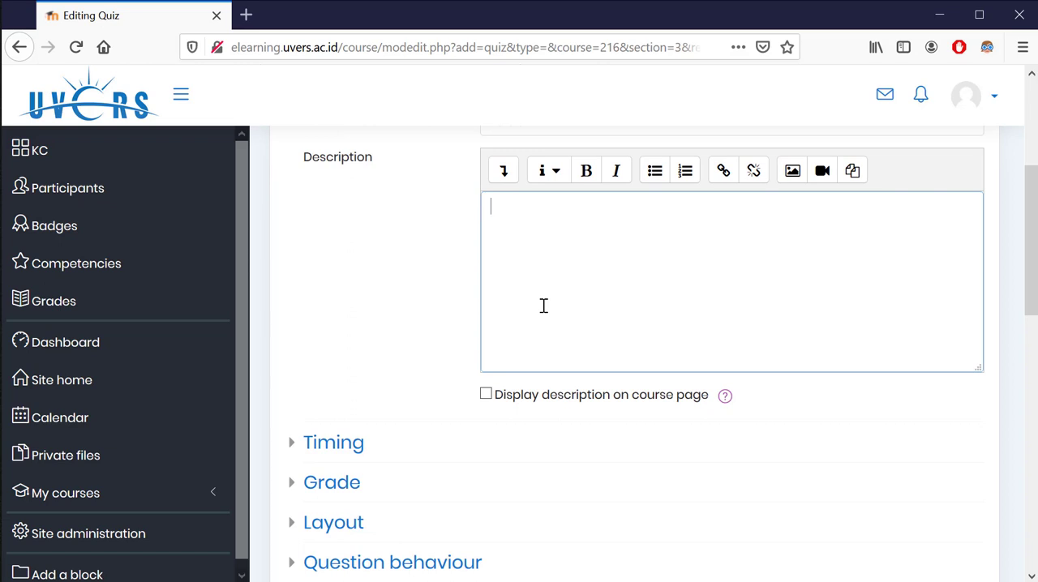
text(Kuis ini mencakup materi  tentang buah dan sayut)
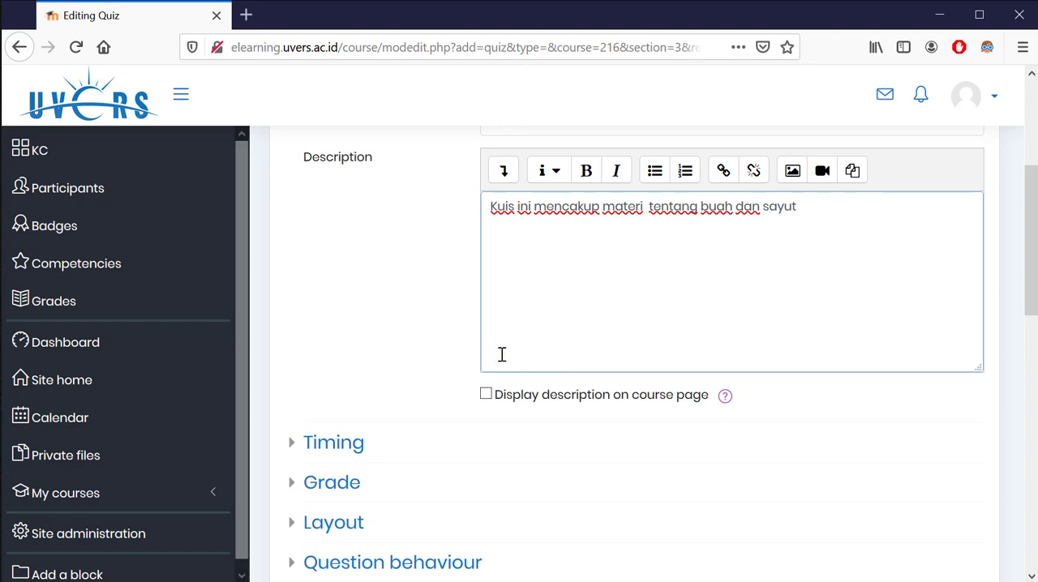
Enable the quiz's opening date in the timing settings and set its day to 25 March
scroll(491, 357, down, 1)
click(319, 357)
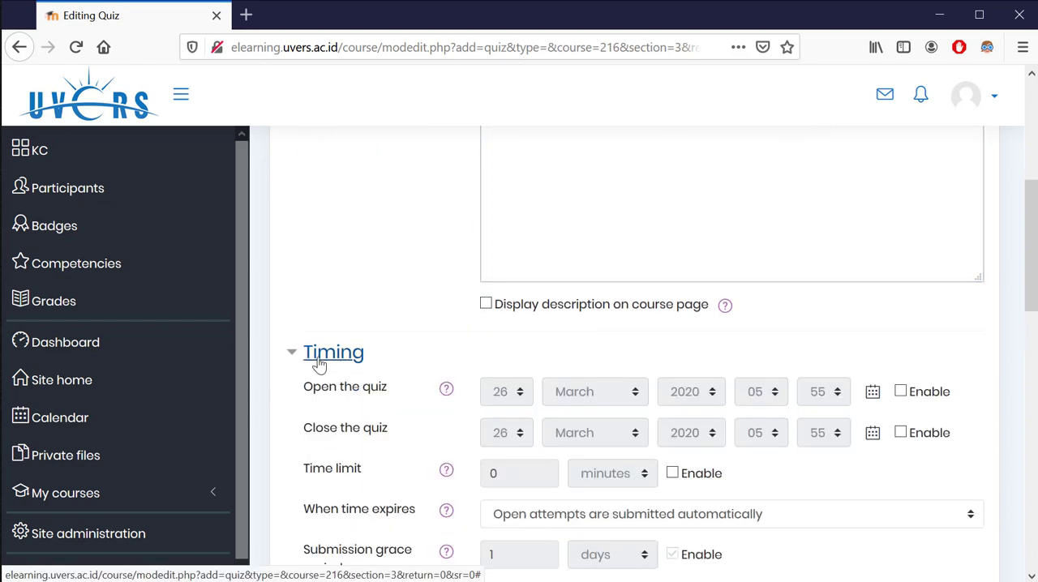
scroll(365, 377, down, 1)
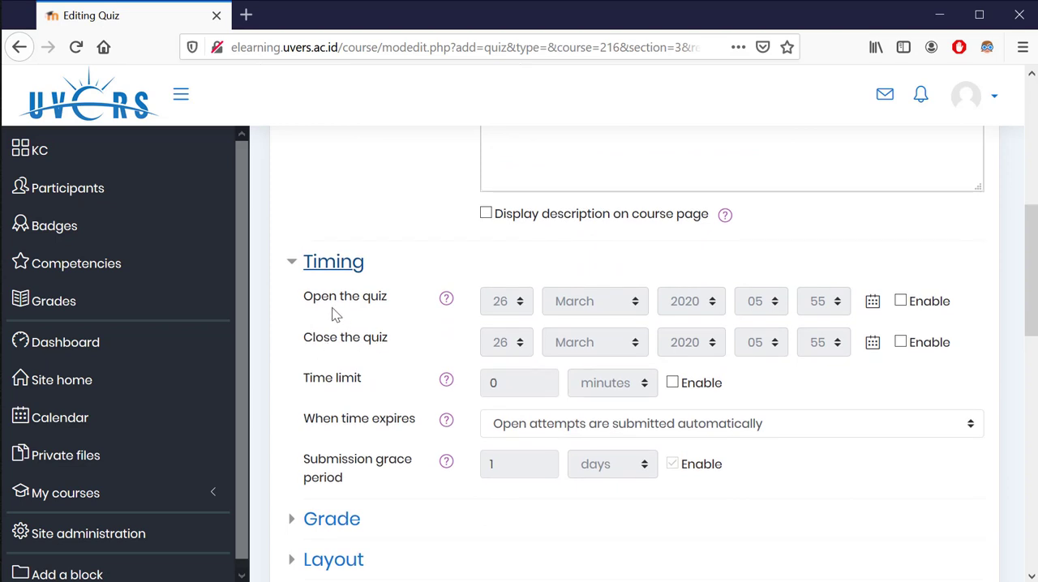
click(929, 305)
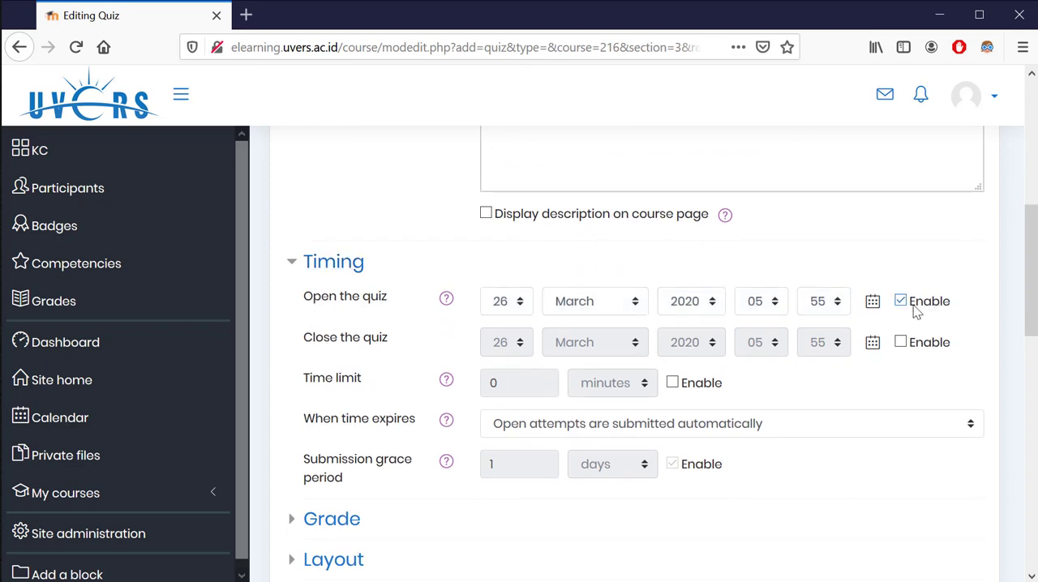
click(517, 305)
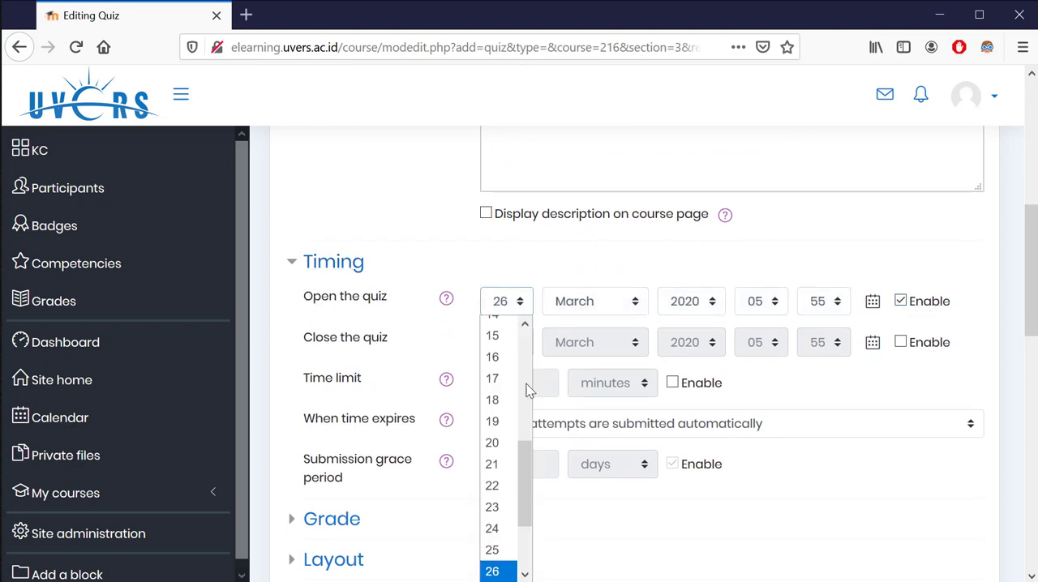
click(497, 551)
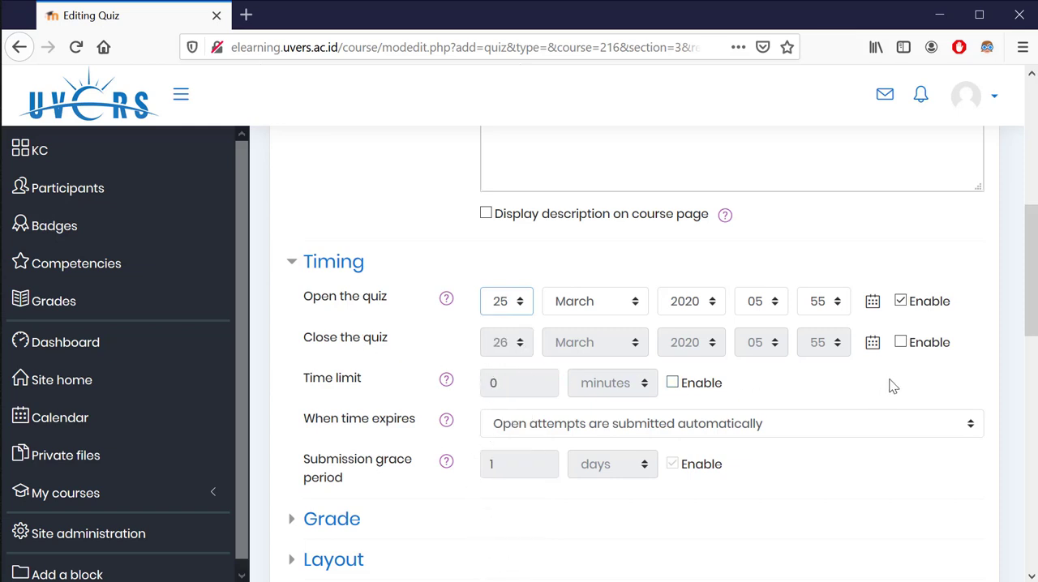
Enable the quiz's closing date and set its day to 27 March
click(901, 347)
click(508, 344)
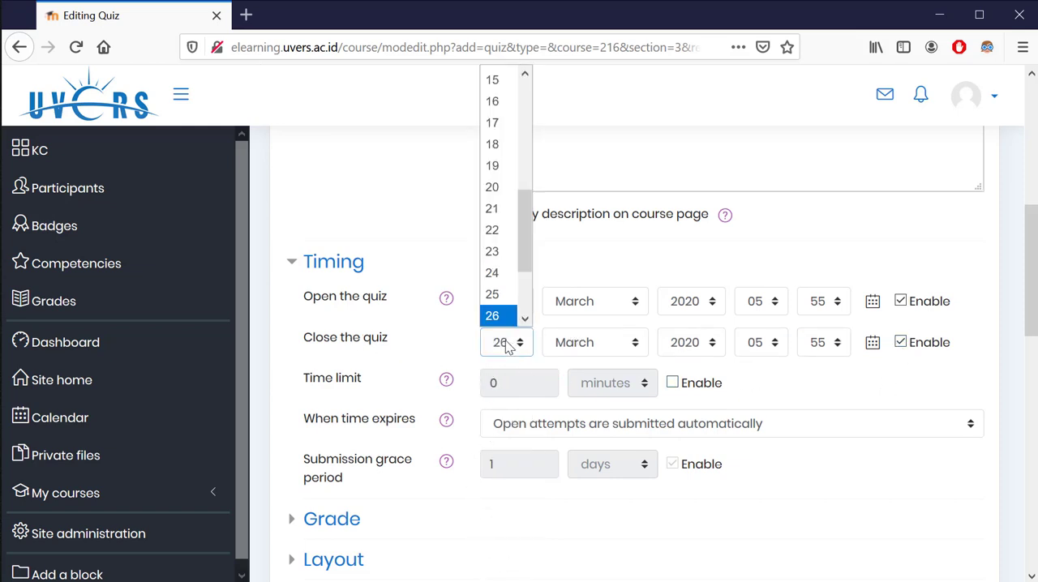
drag(527, 250, 526, 257)
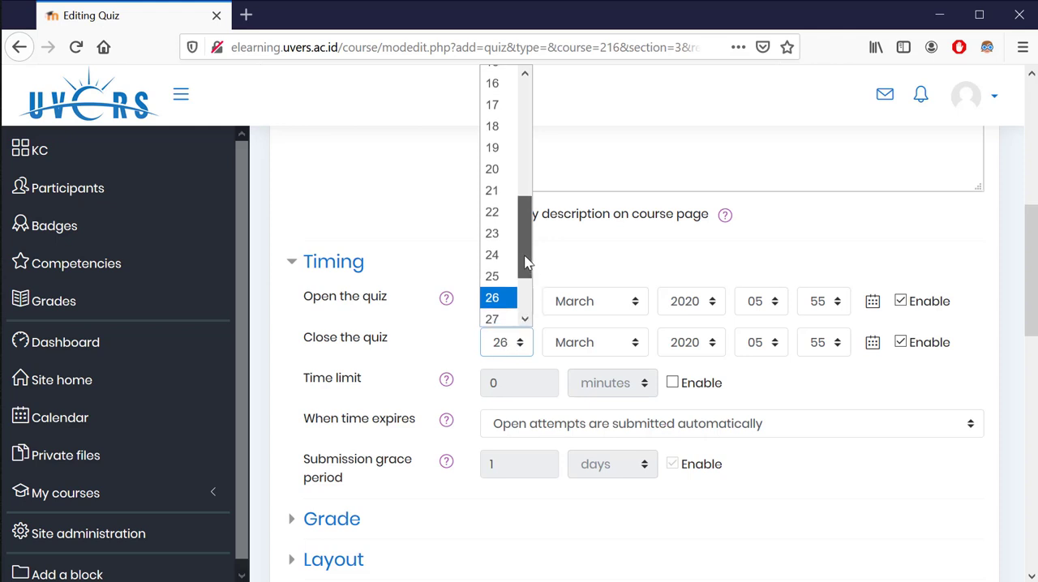
click(505, 319)
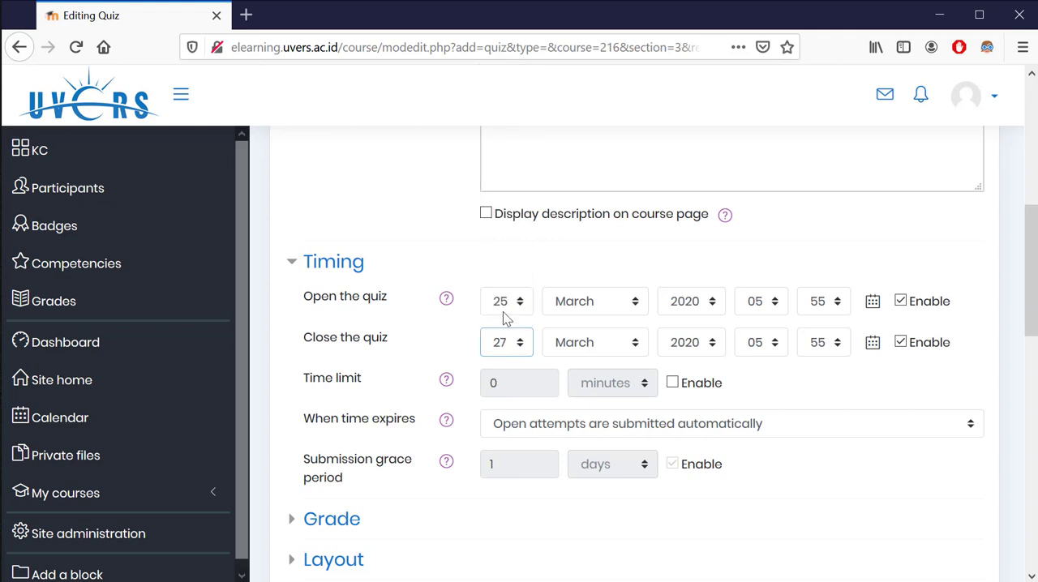
Enable the quiz's time limit and set it to 10 minutes
click(673, 383)
drag(523, 383, 457, 387)
text(10)
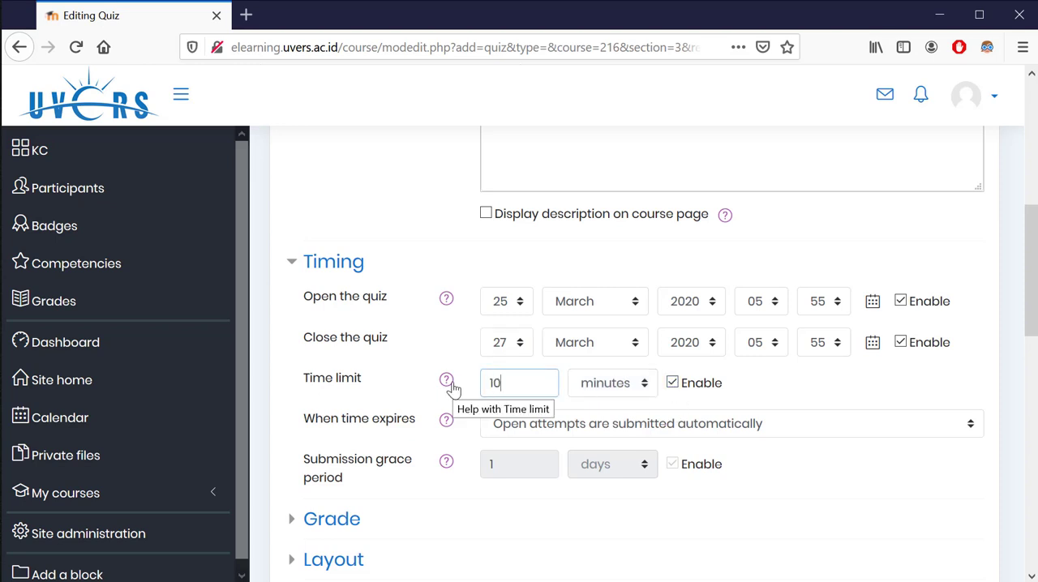
click(392, 410)
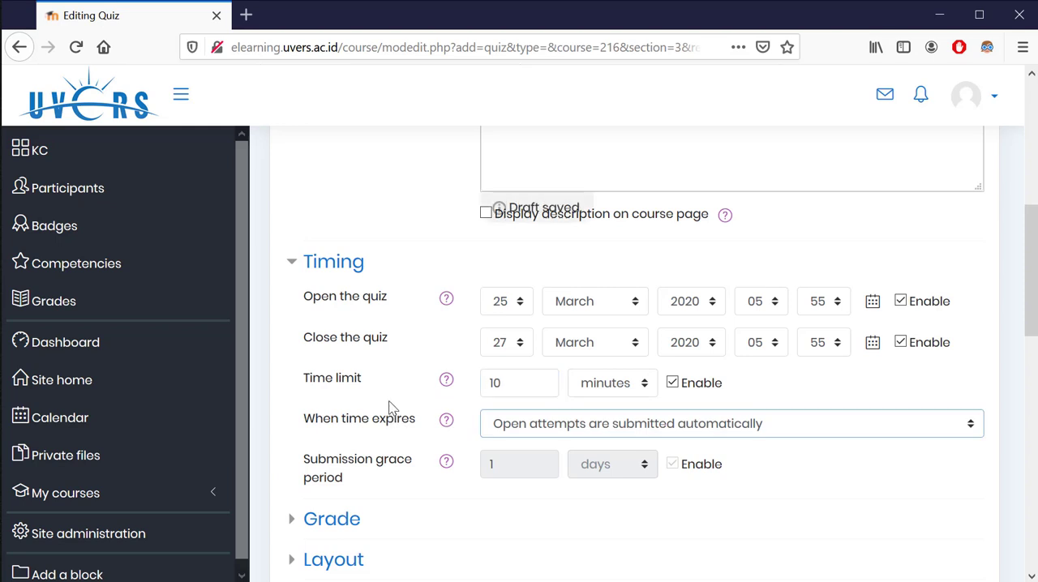
Set the quiz's grade to pass to 6 and the allowed attempts to 3
scroll(408, 410, down, 3)
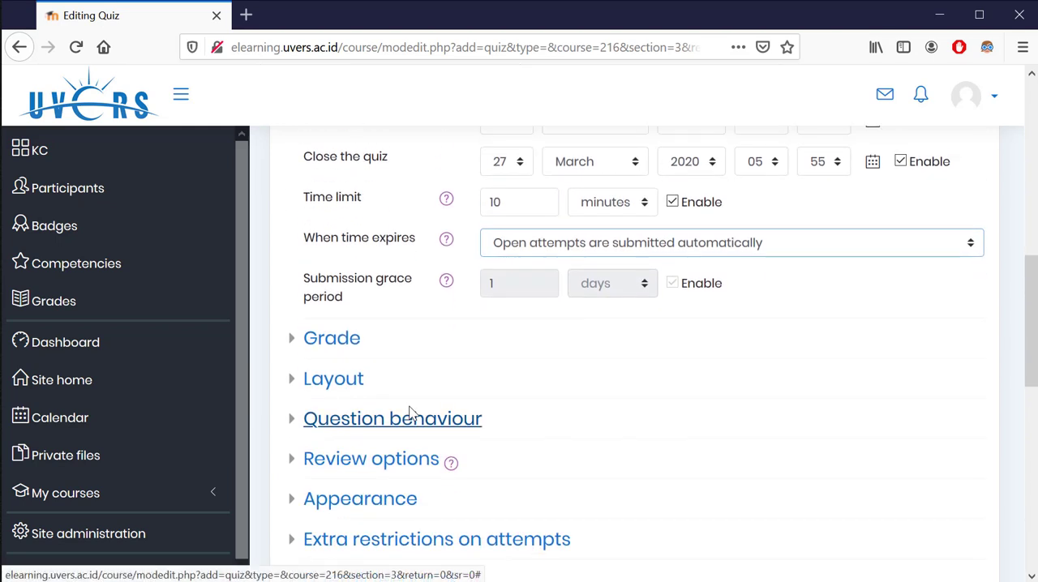
click(318, 339)
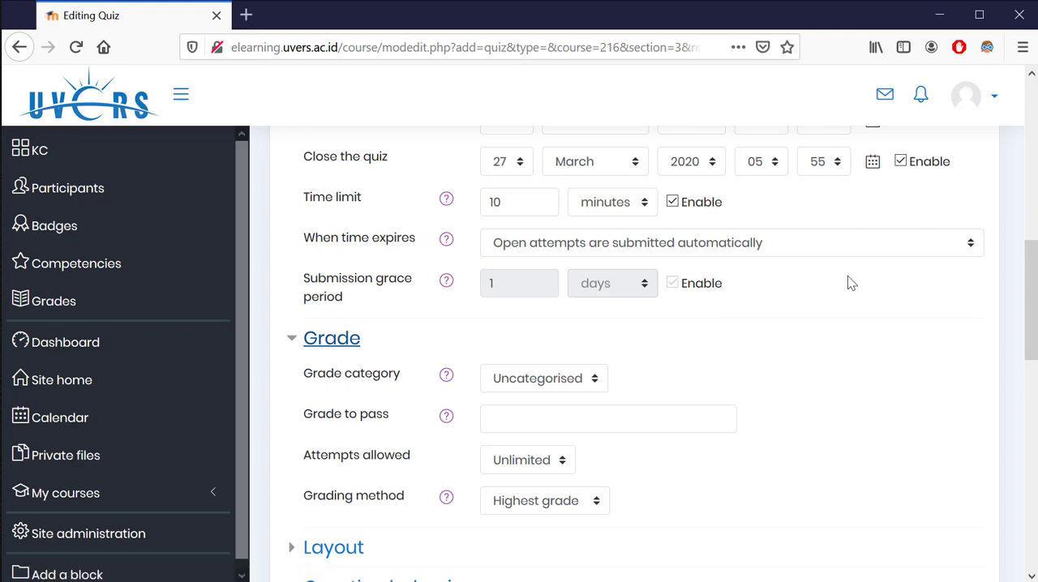
scroll(847, 277, down, 2)
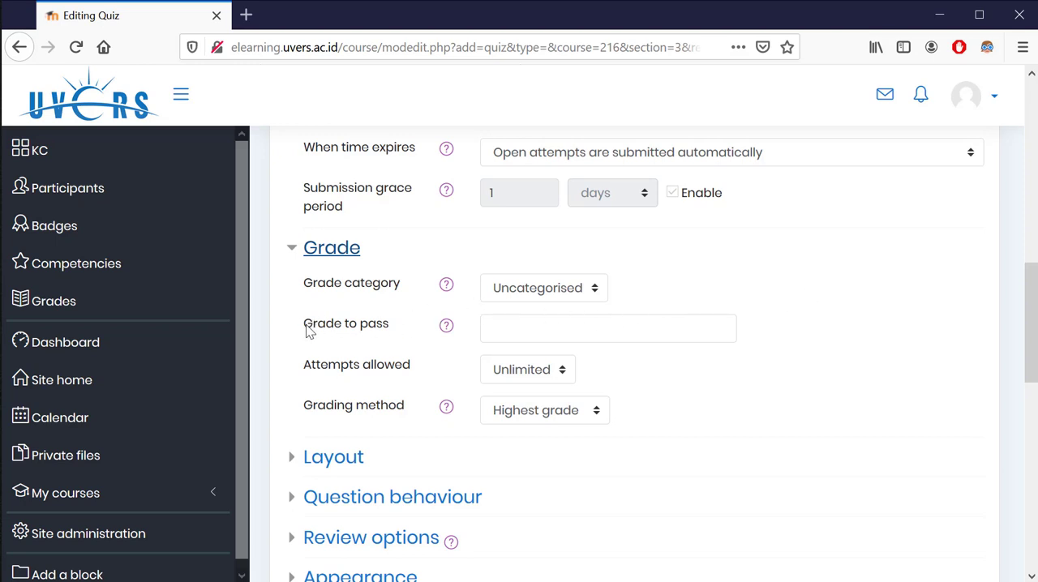
drag(308, 331, 389, 335)
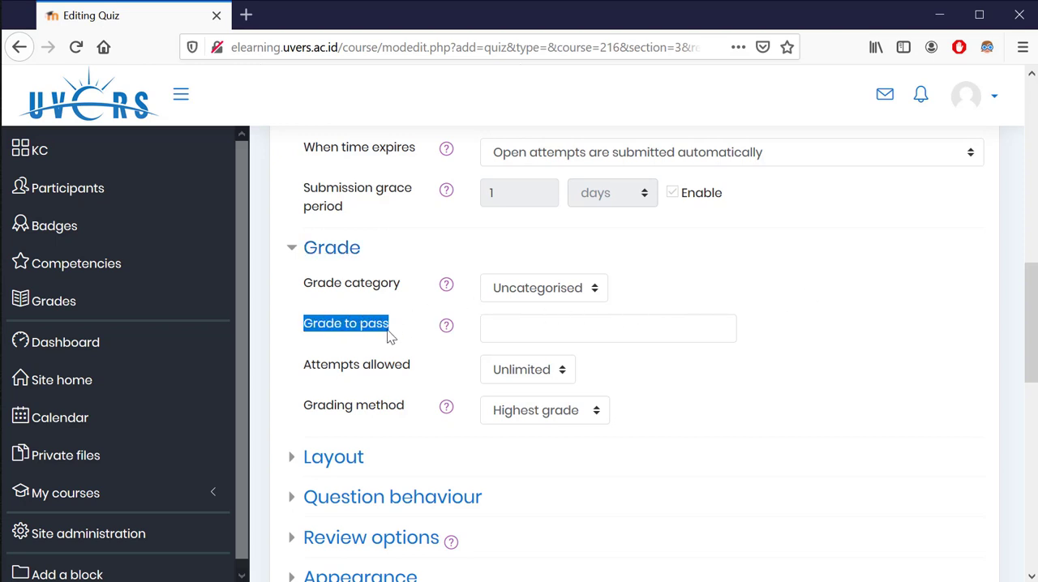
click(505, 322)
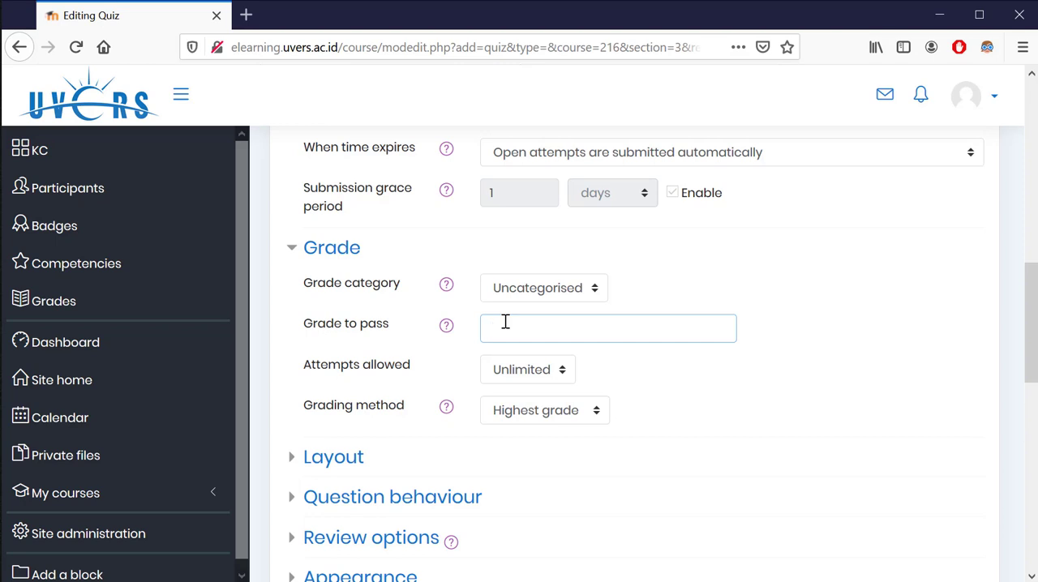
text(6)
click(527, 379)
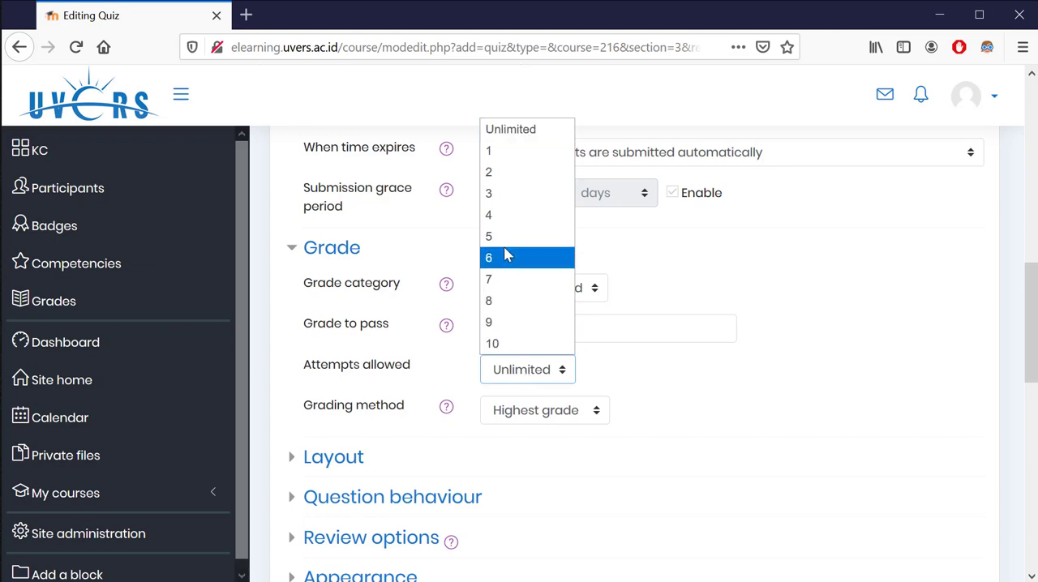
click(502, 198)
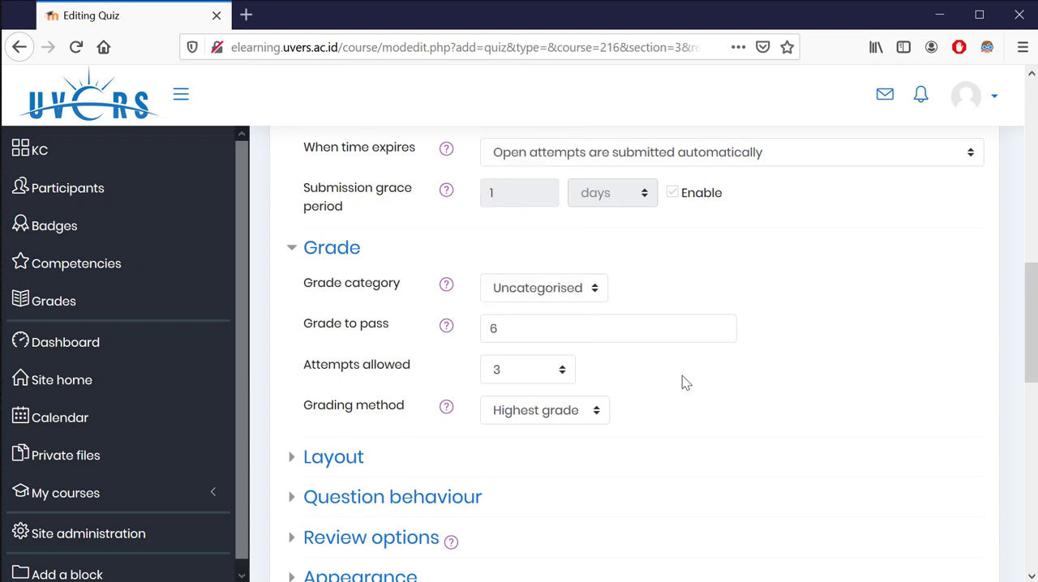
Keep the quiz's grading method at Highest grade in the Grade settings
scroll(343, 352, down, 2)
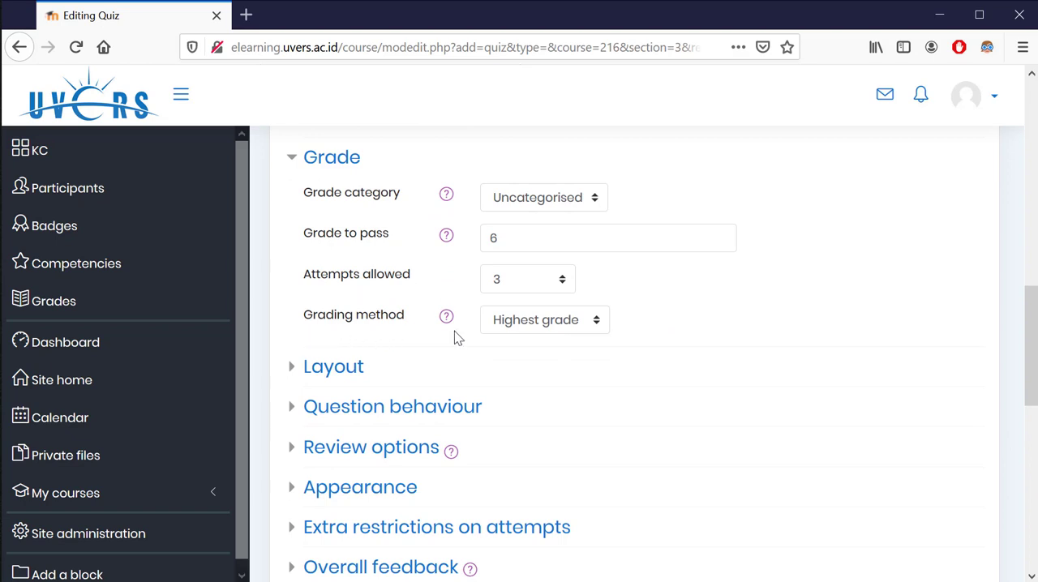
click(550, 324)
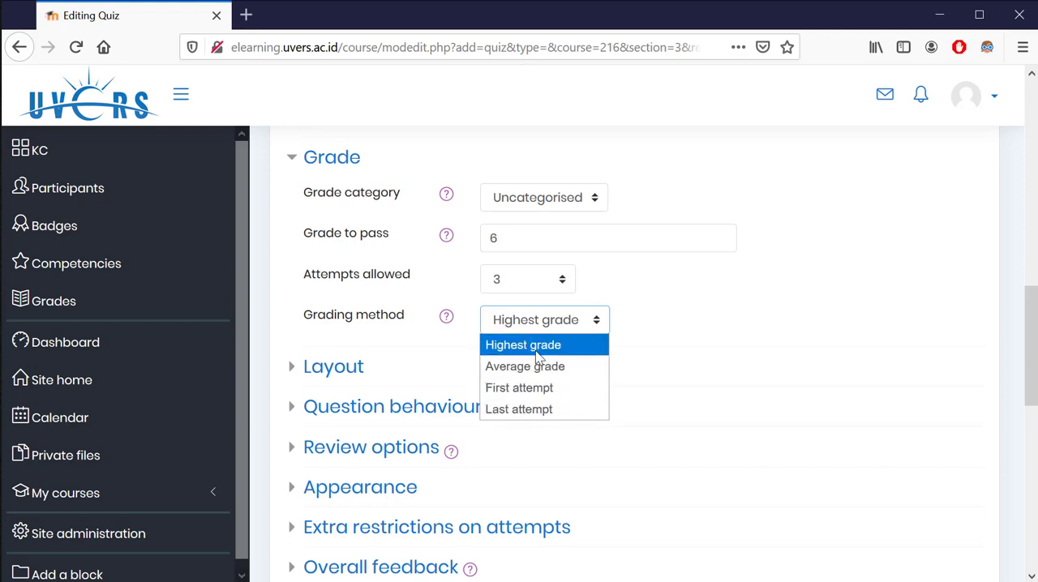
click(536, 350)
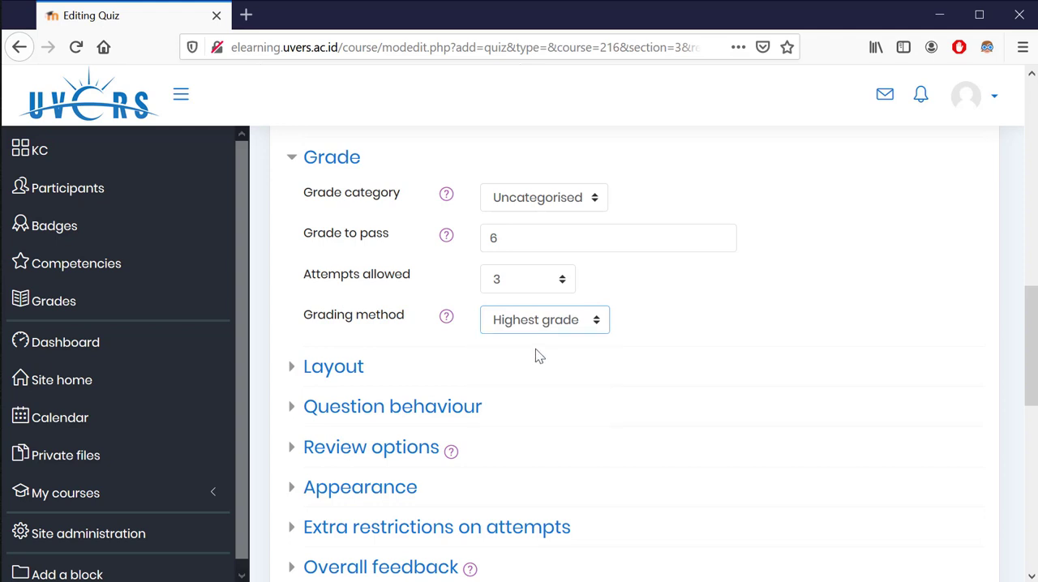
Expand the Layout settings and have a new page start with Every question
scroll(532, 349, down, 2)
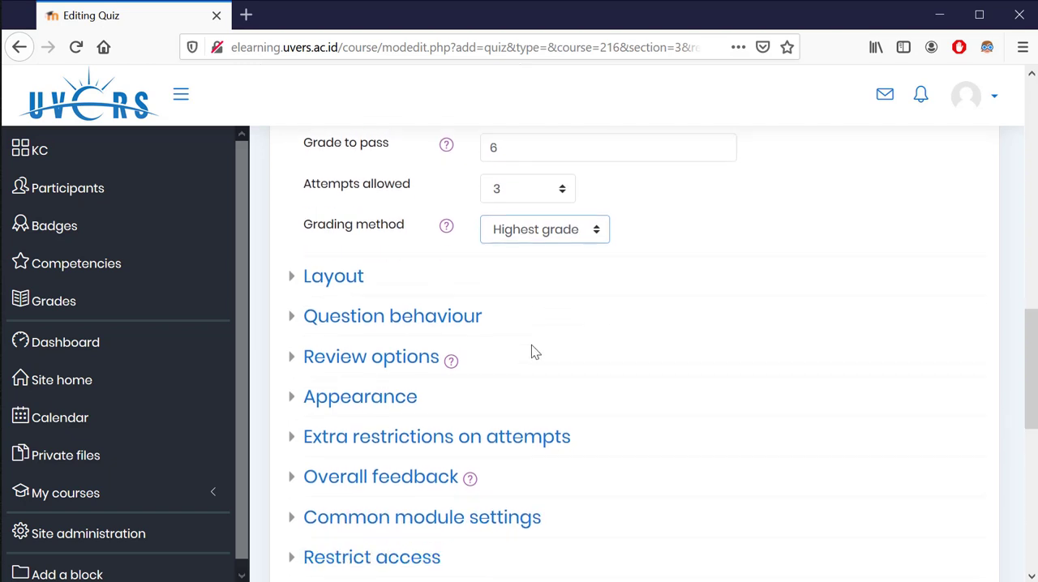
click(328, 284)
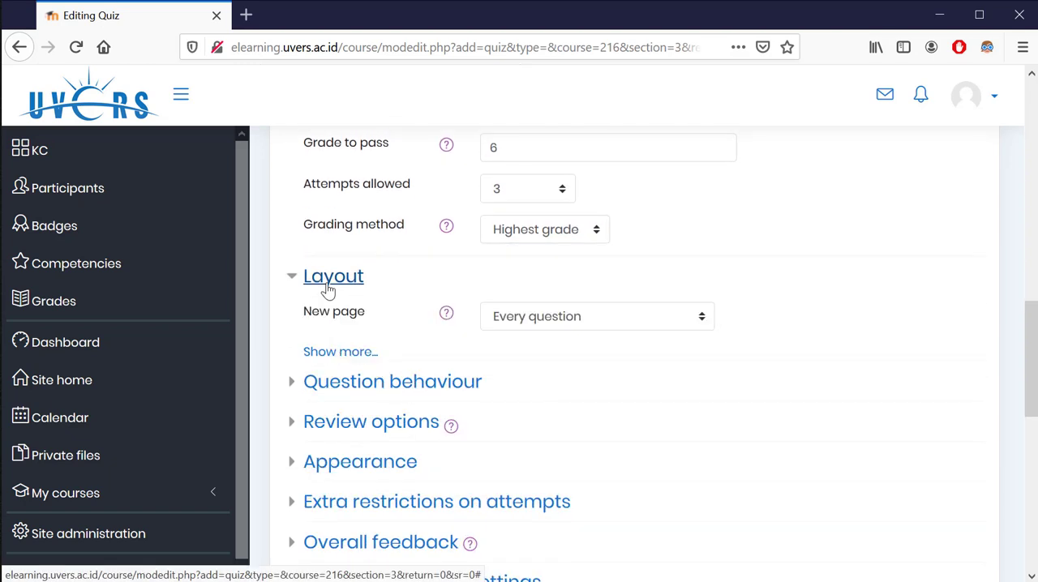
click(538, 317)
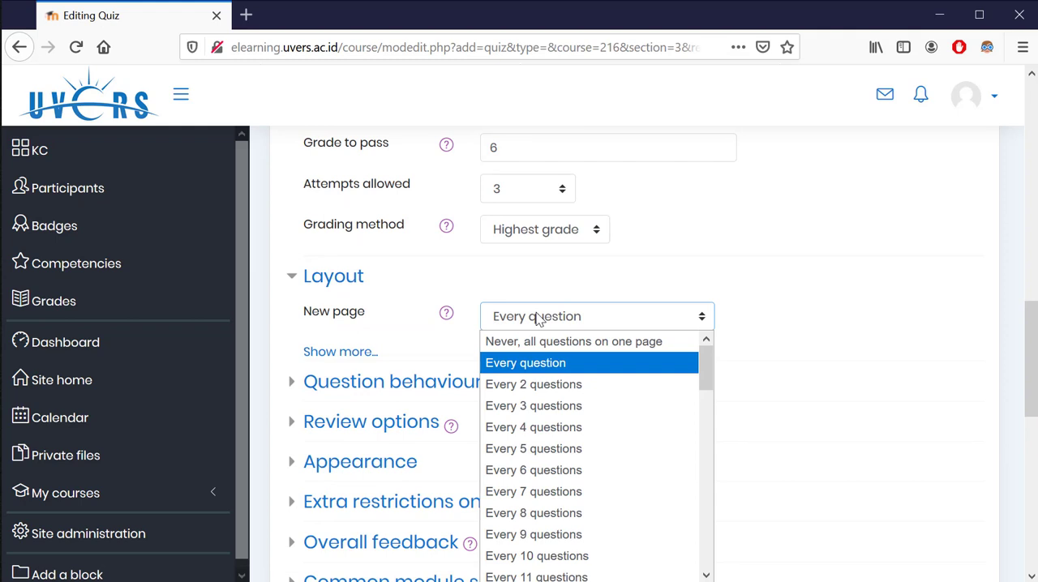
click(567, 371)
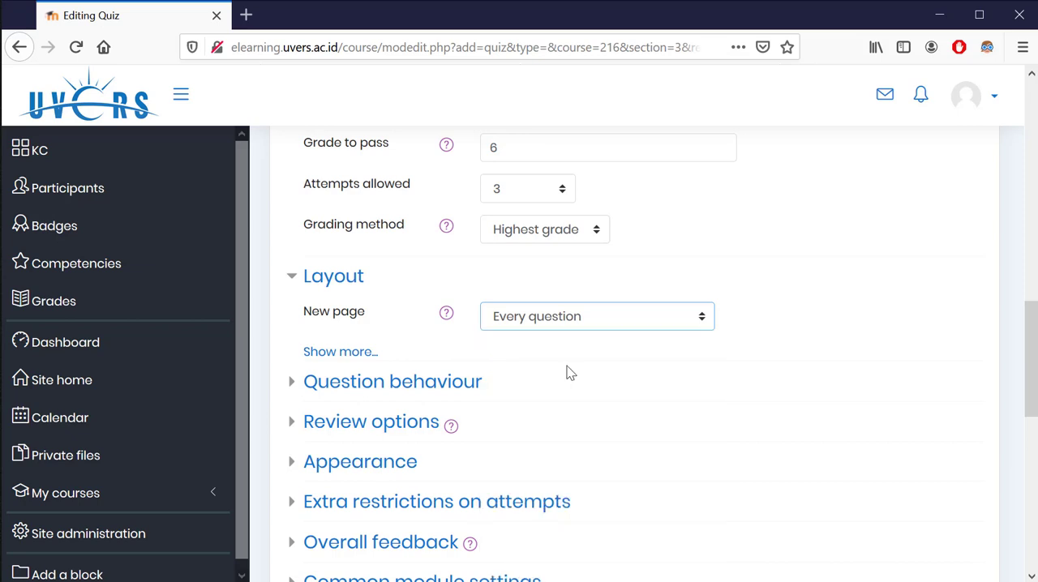
Expand the Question behaviour settings and examine the option for shuffling within questions
scroll(569, 374, down, 2)
click(380, 294)
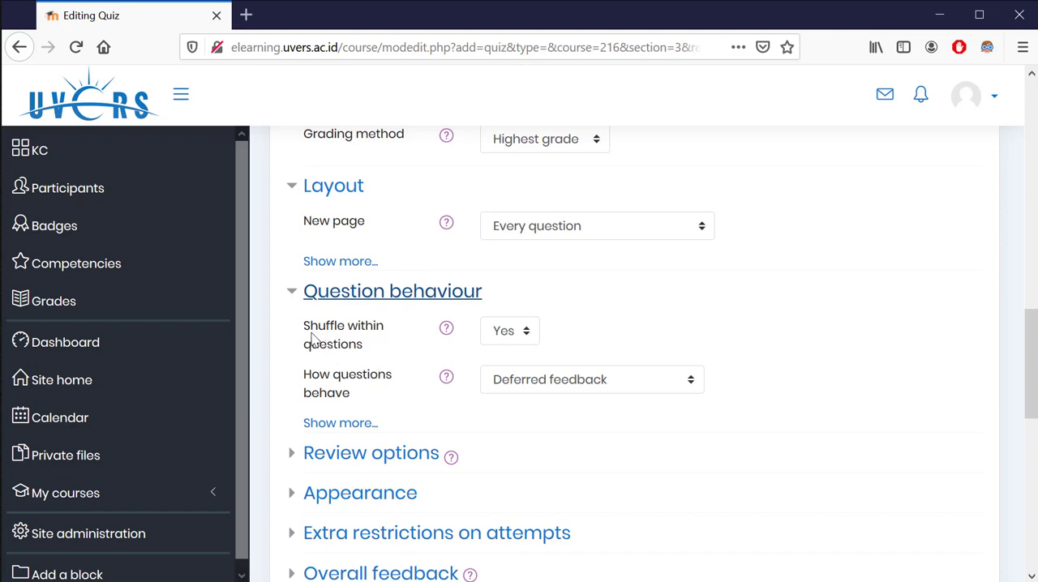
drag(312, 339, 365, 344)
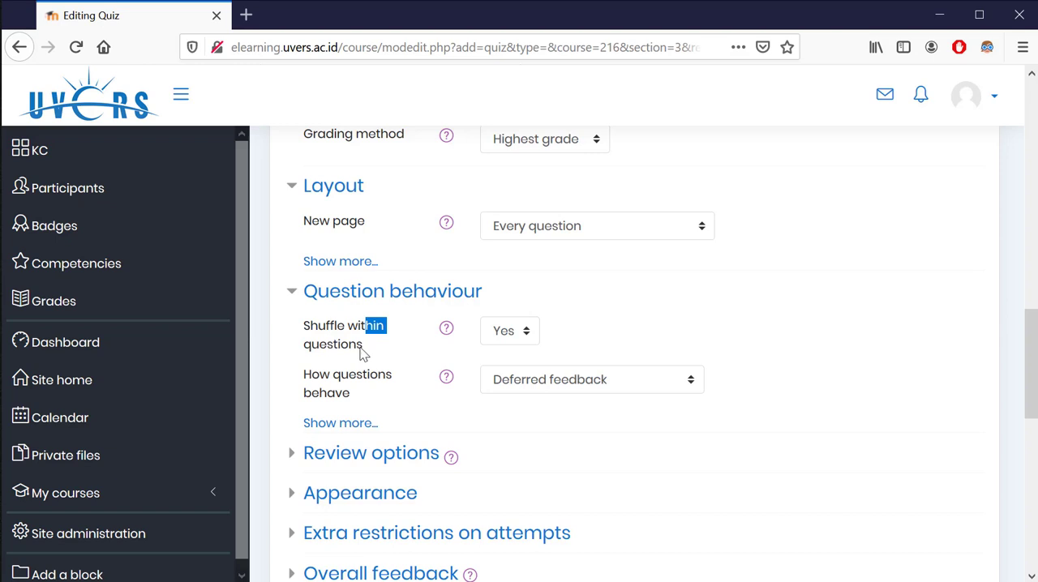
scroll(562, 231, down, 2)
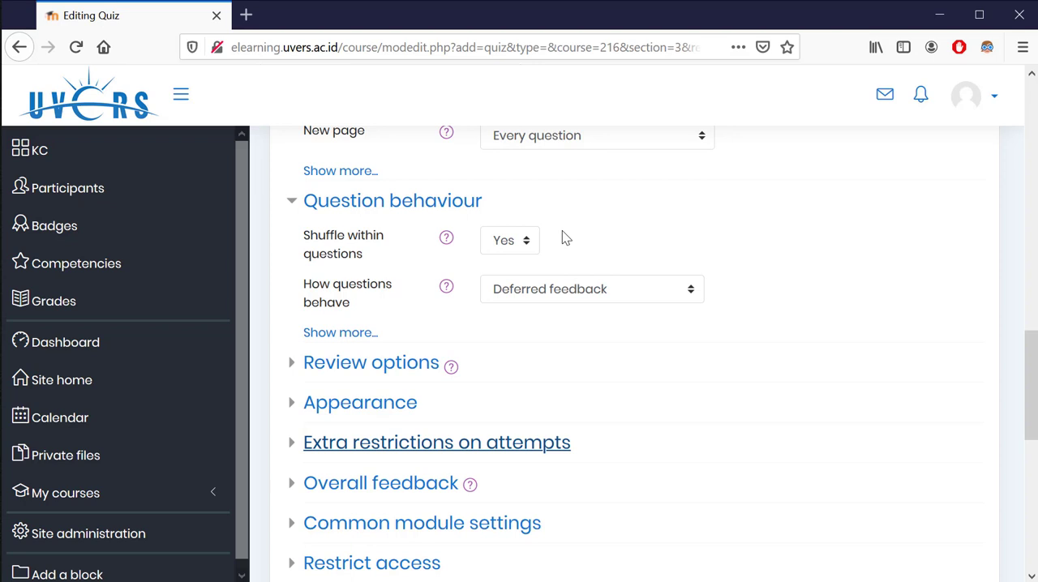
Enter the required quiz password under Extra restrictions on attempts, then save the quiz and return to the course
scroll(563, 236, down, 2)
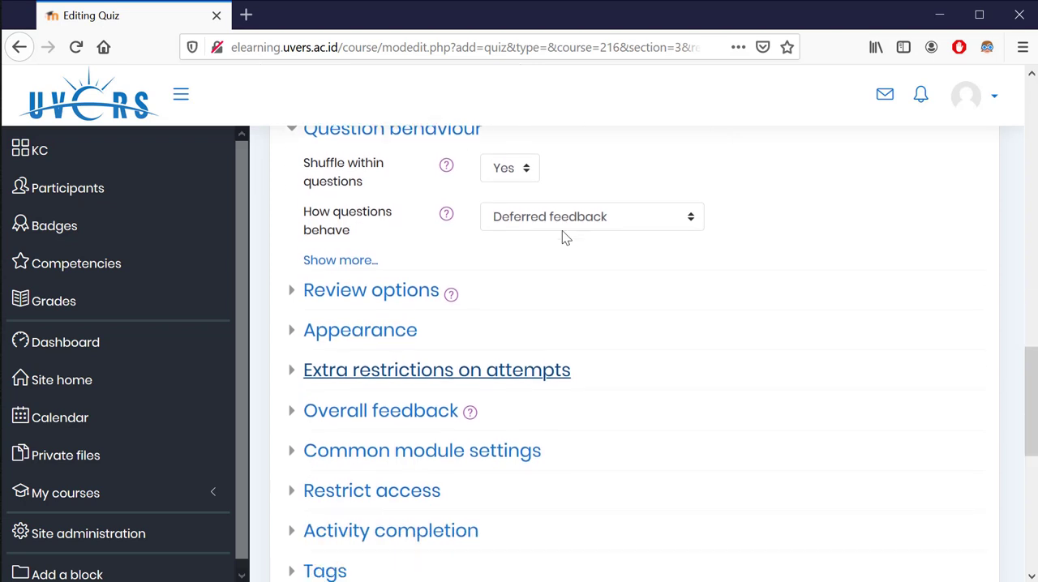
click(350, 366)
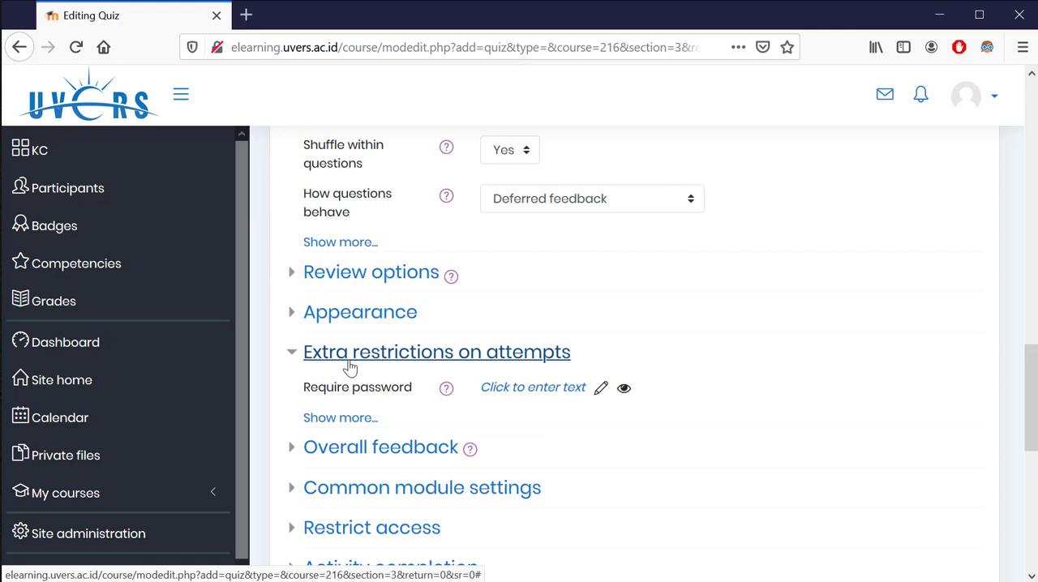
scroll(350, 367, down, 4)
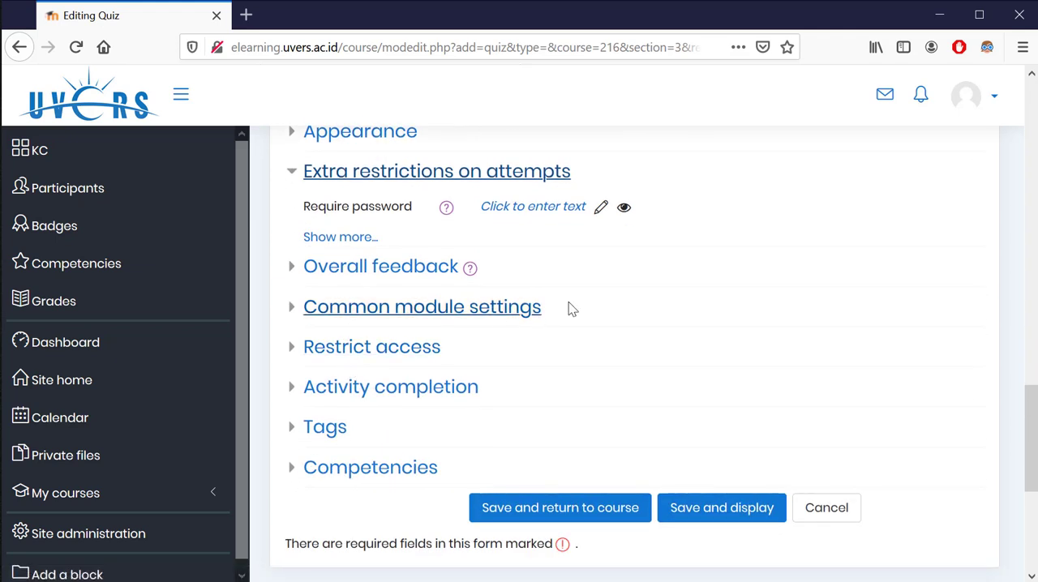
click(601, 208)
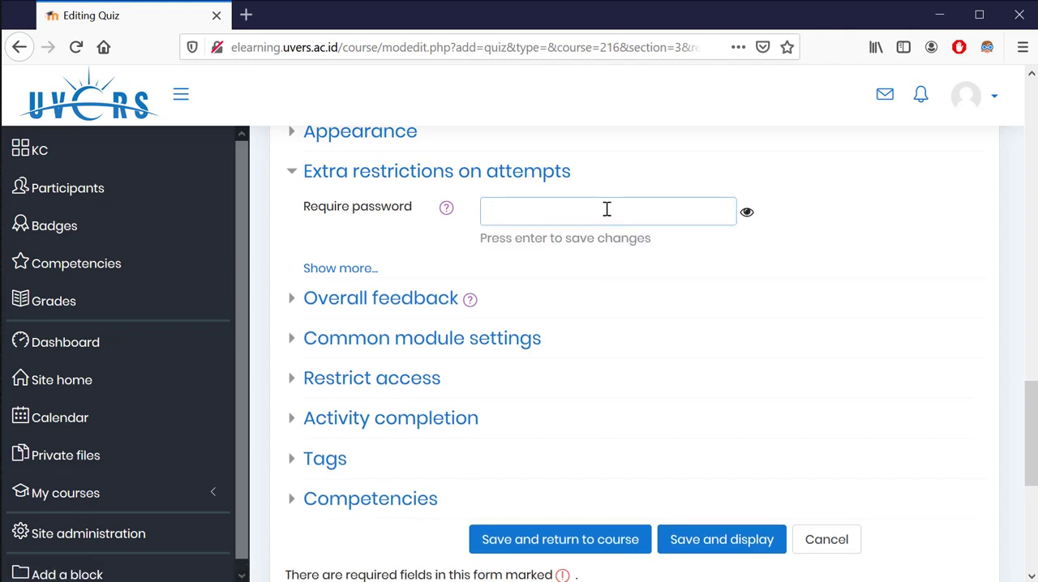
text(kuis3)
key(Return)
scroll(772, 276, down, 3)
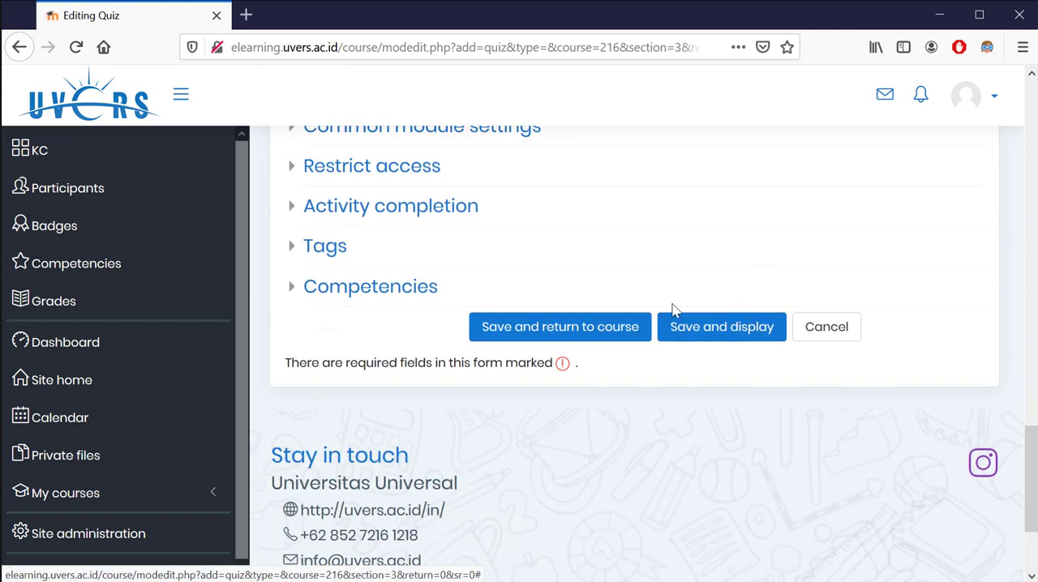
click(536, 340)
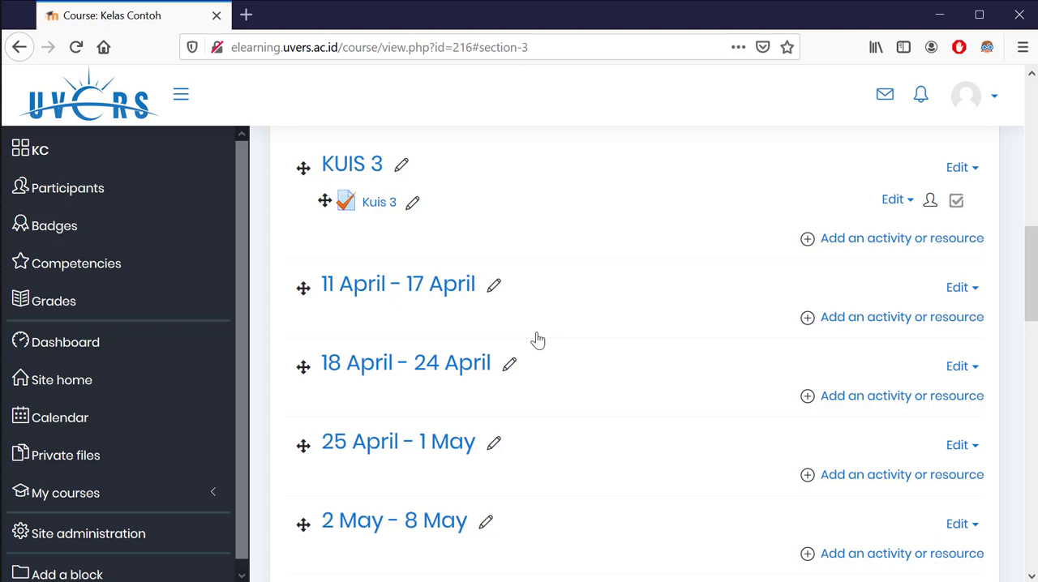
Open a blank Notepad document and move its window to the upper part of the screen
key(super+r)
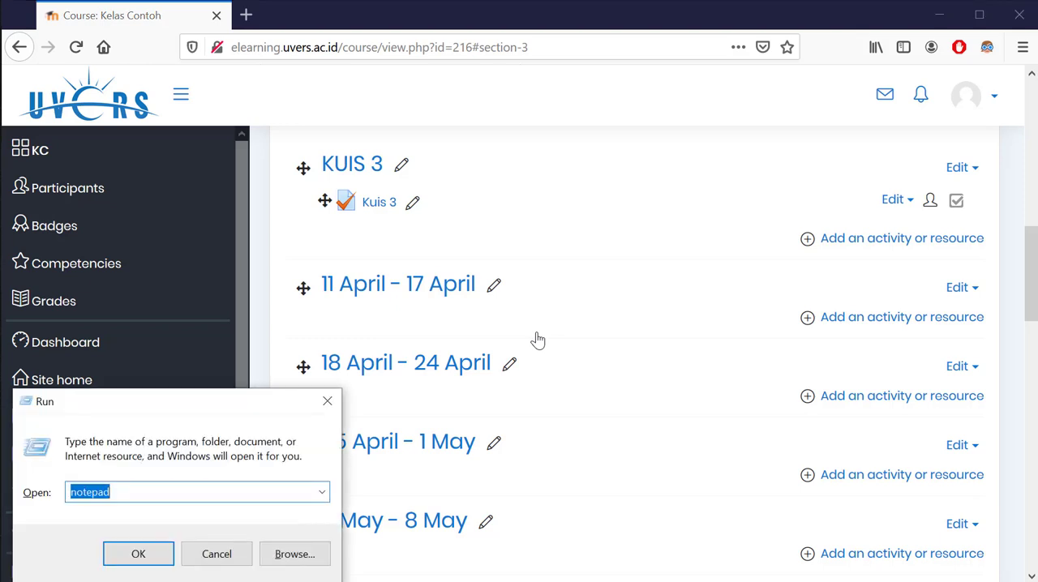
text(n)
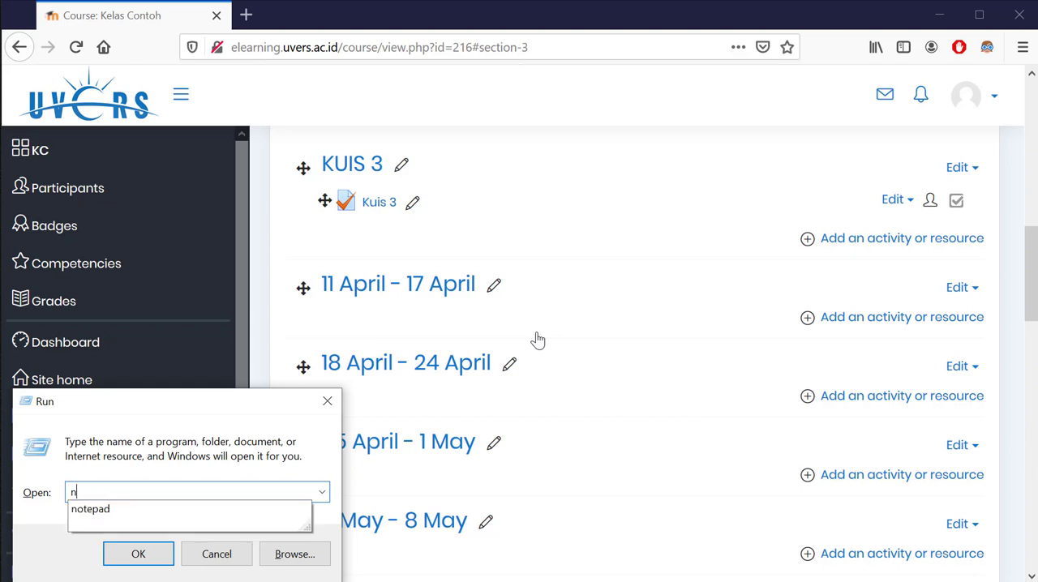
text(otepad)
key(Return)
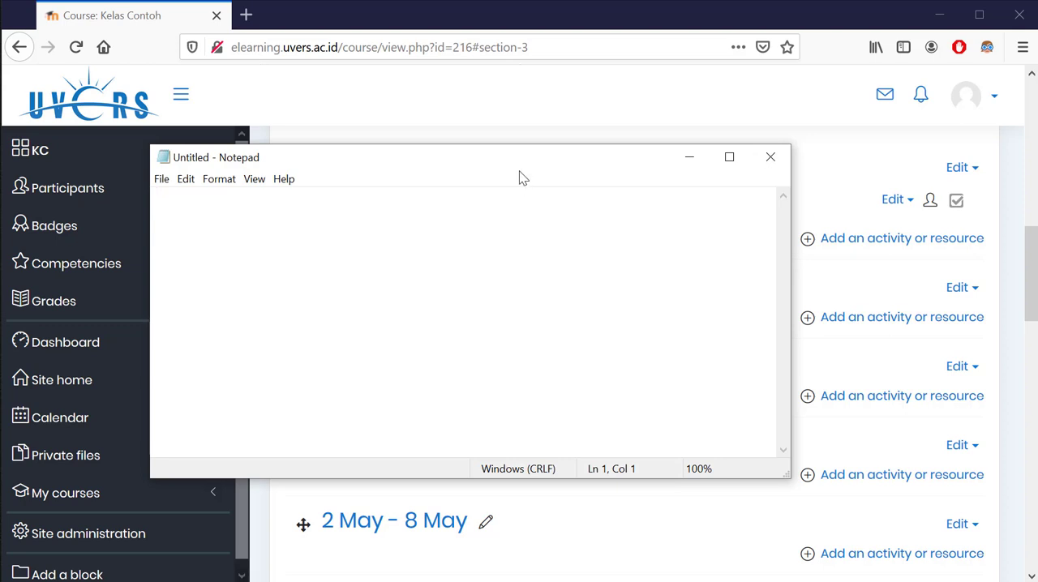
drag(521, 166, 579, 92)
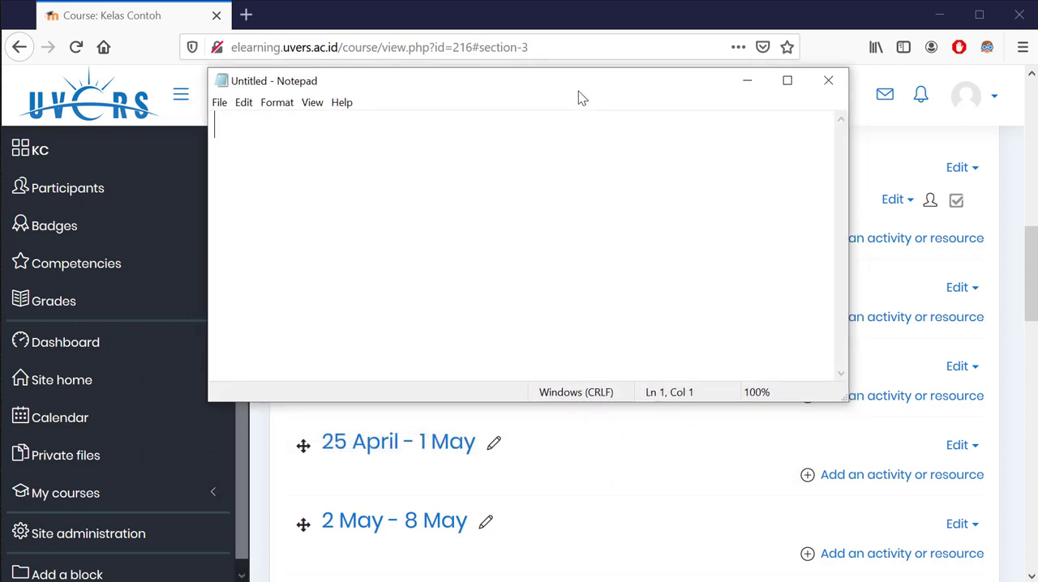
Write the first question, "Sebutkan nama buah yang berduri?", and start a new line
text(Sebut)
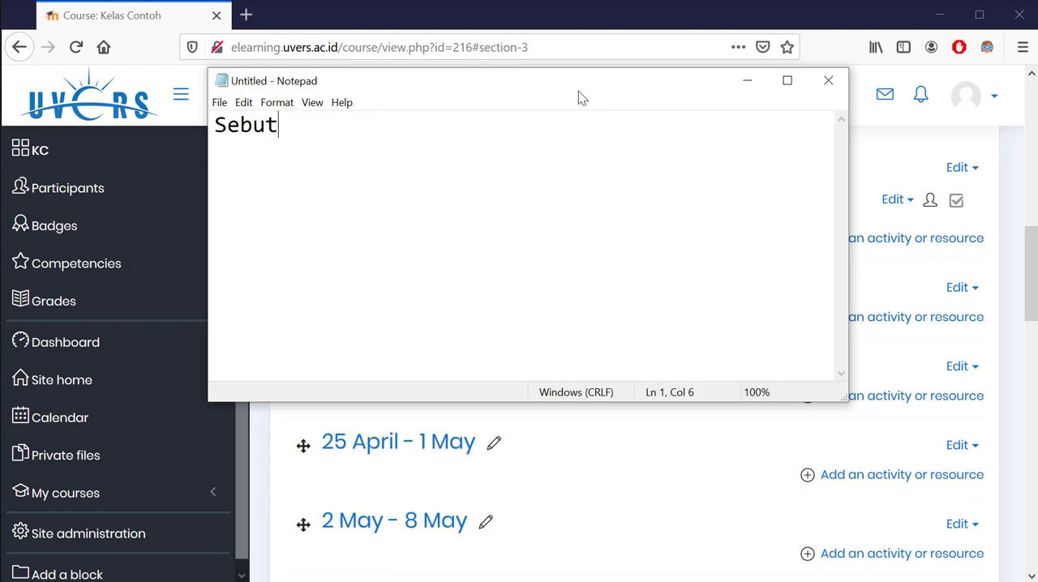
text(kan nama bua)
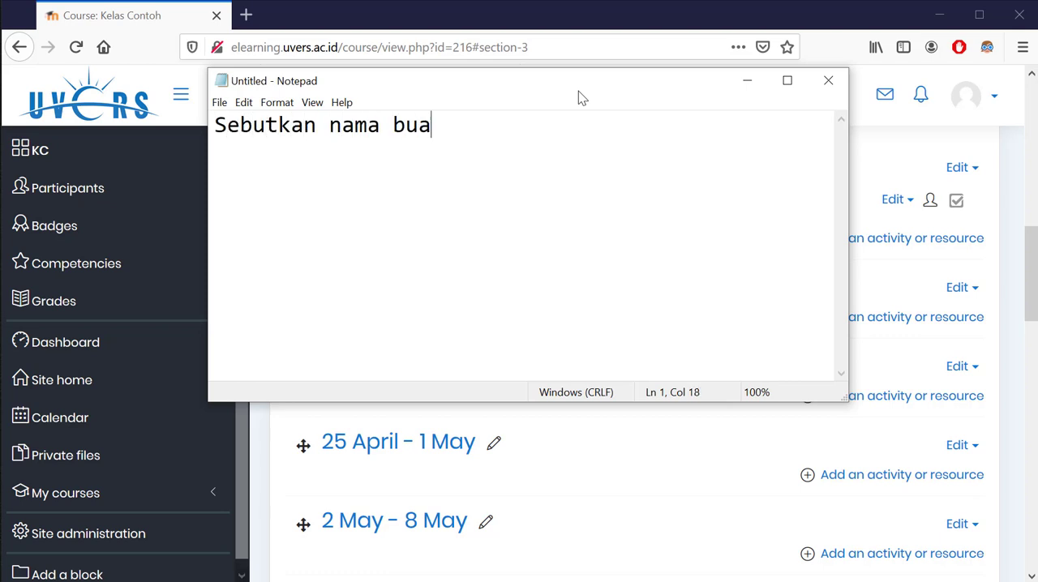
text(h yang berduri?)
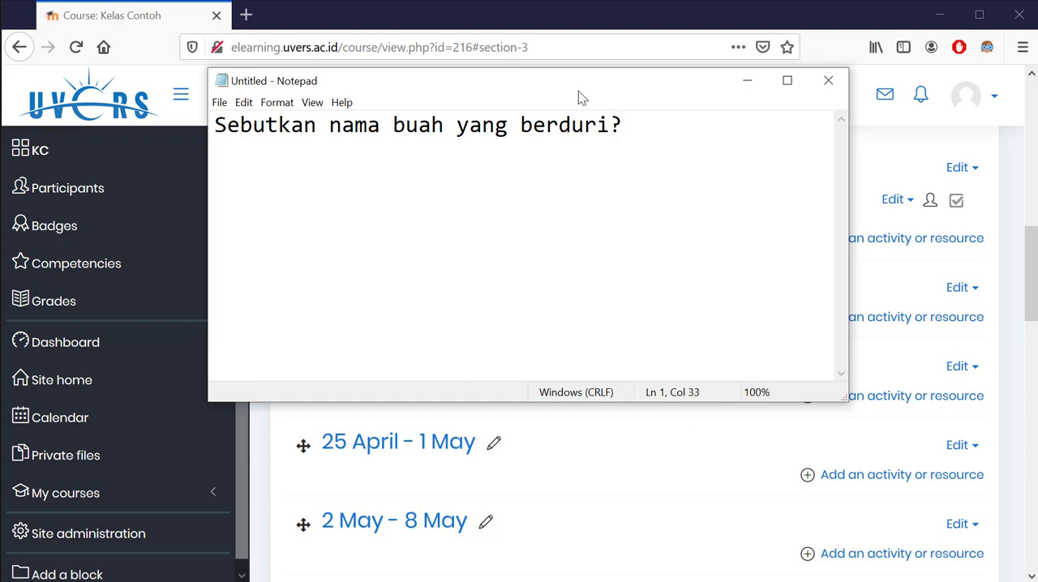
key(Return)
List the first question's answer options on separate lines: "A. Durian", "B. Mangga", "C. Salak" and "D. Rambutan"
text(A. Durian)
key(Return)
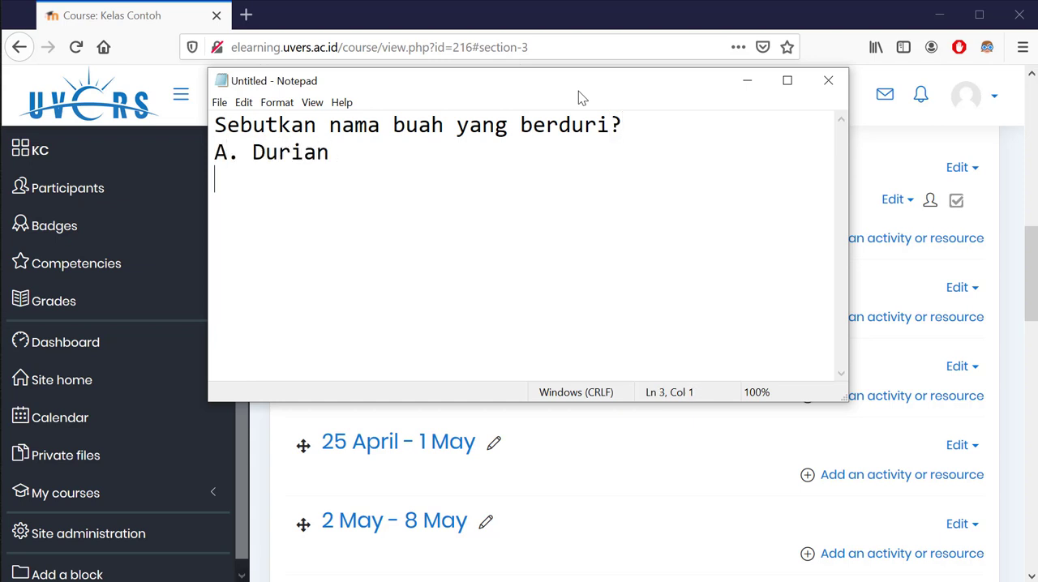
text(B. Mangga)
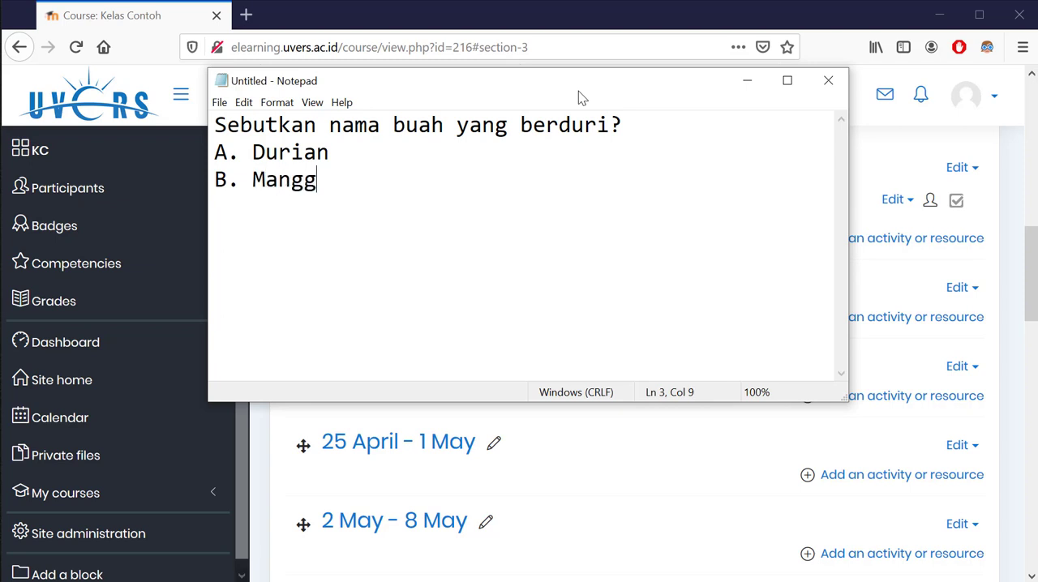
key(Return)
text(C. Salak)
key(Return)
text(D)
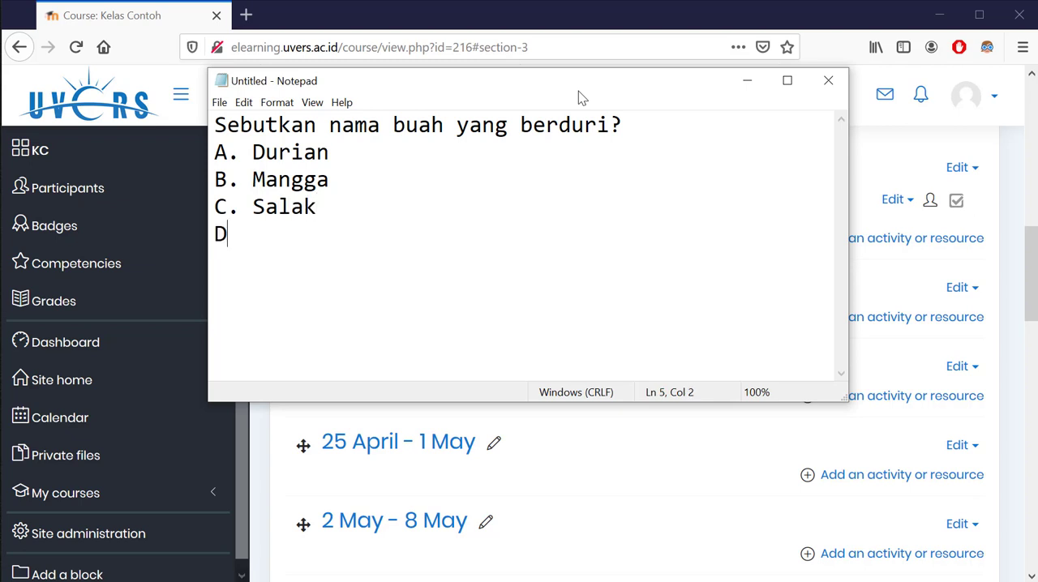
text(. Rambutan)
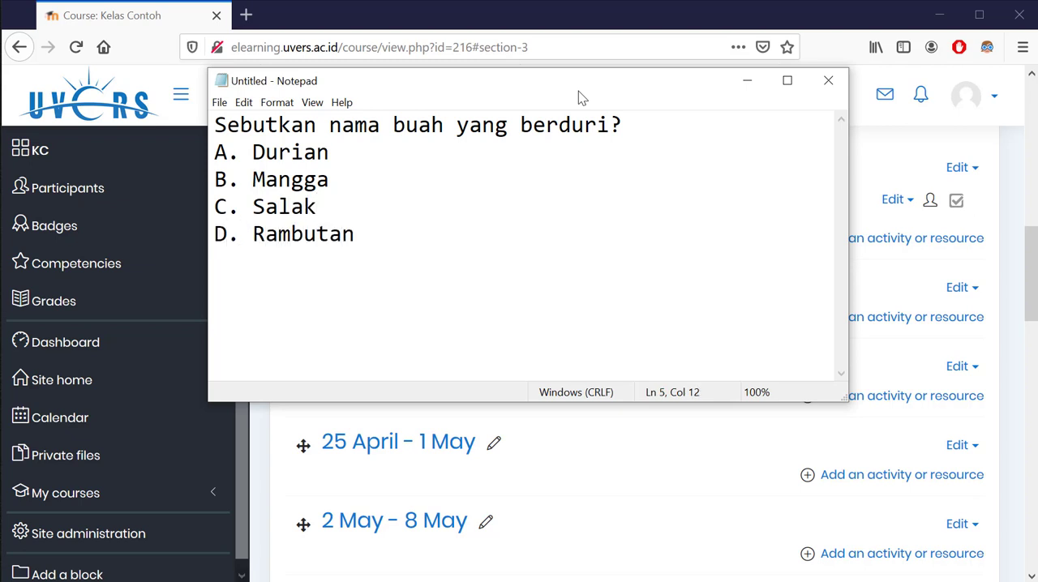
text(\)
key(BackSpace)
Add the answer key line "ANSWER:A" below the first question's options
key(Return)
text(ANSWER:)
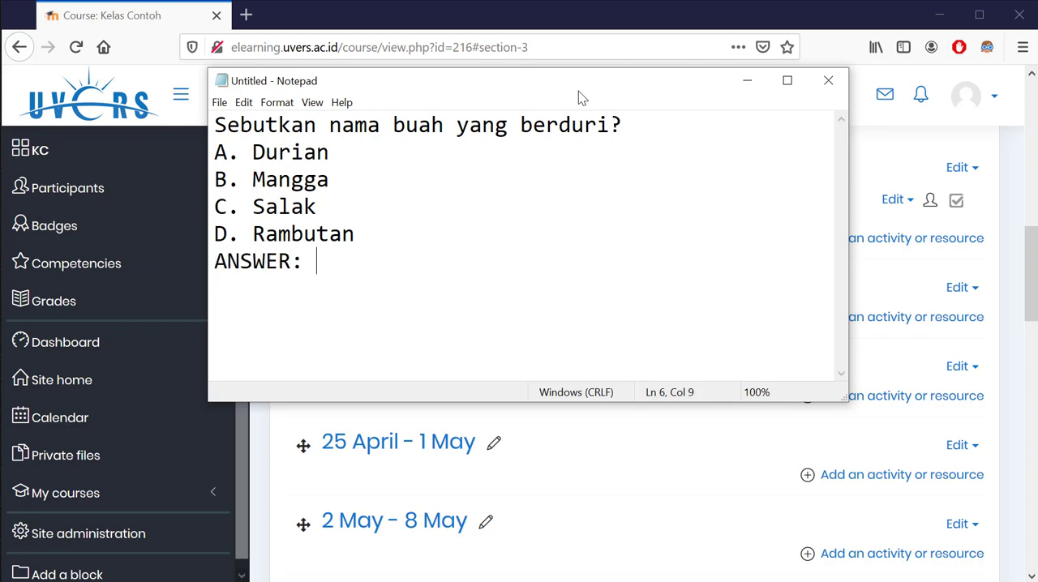
key(BackSpace)
text(A)
Write the second question, "Sebutkan nama buah yang berbulu?", on the line below the answer key
key(Return)
text(Sebutakn)
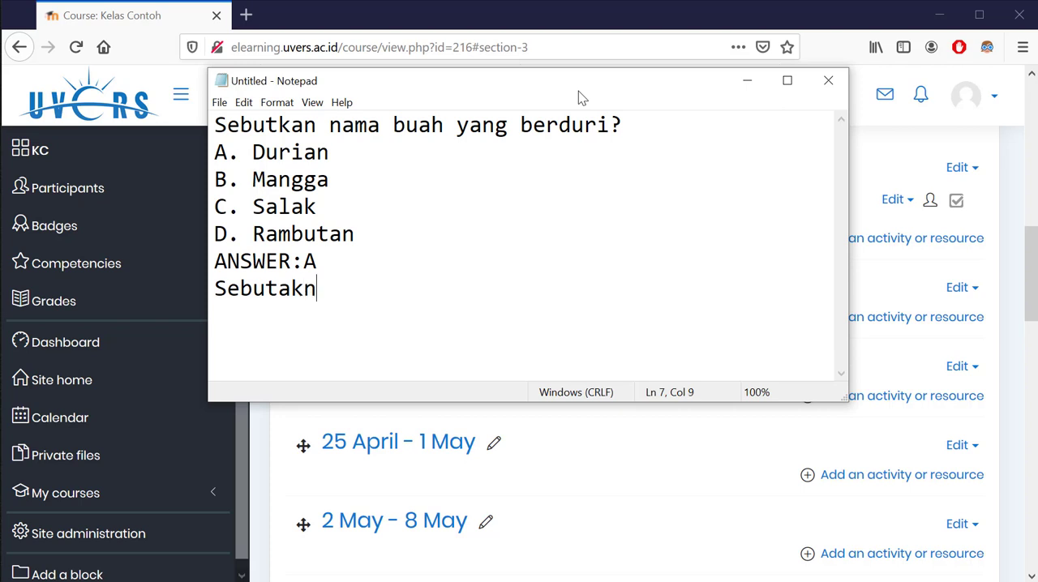
key(BackSpace)
text(a)
key(BackSpace)
key(BackSpace)
key(BackSpace)
text(kan nama buat)
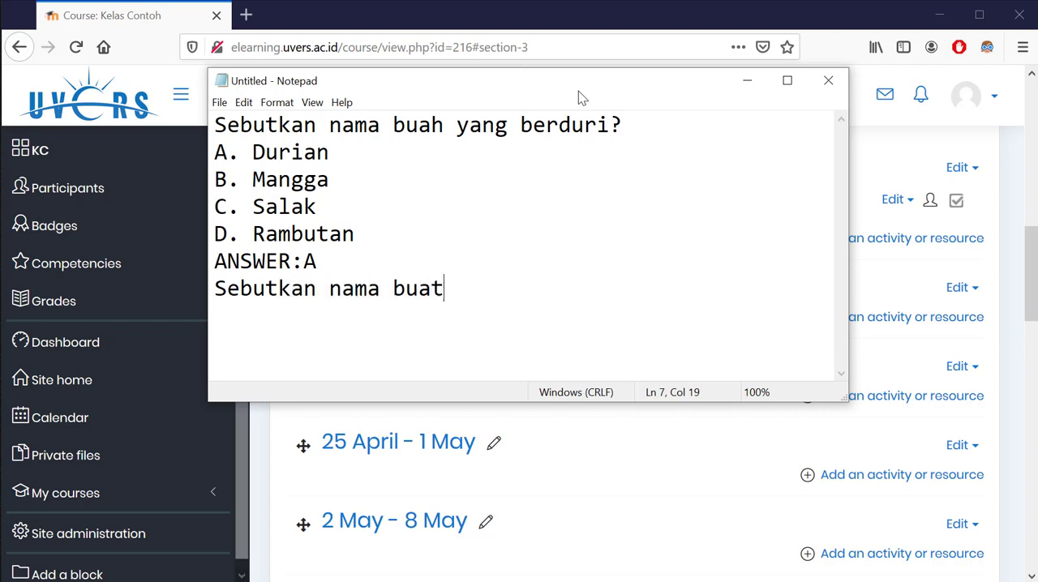
key(BackSpace)
text(h yang b)
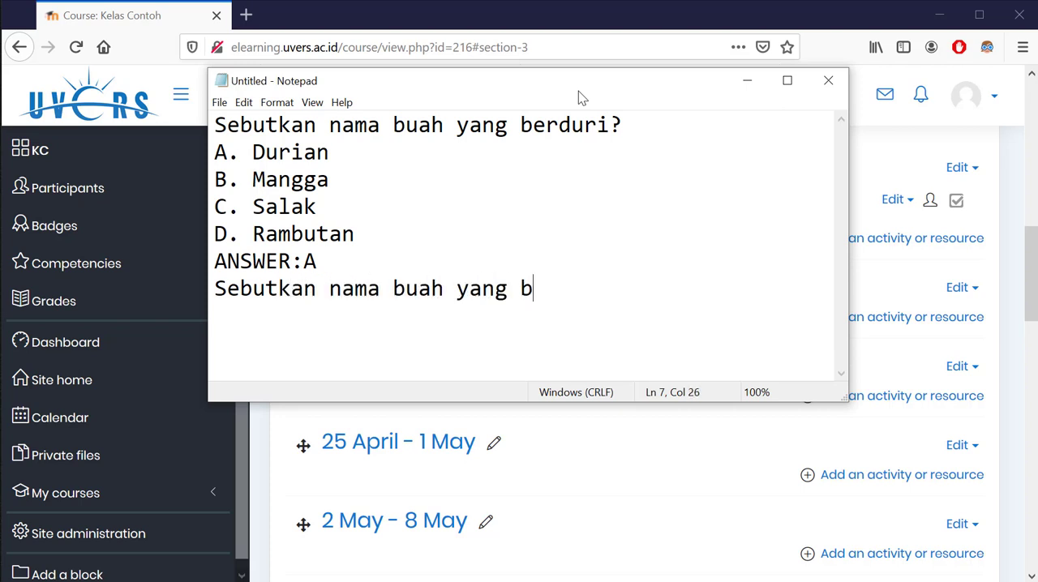
text(erbulu?)
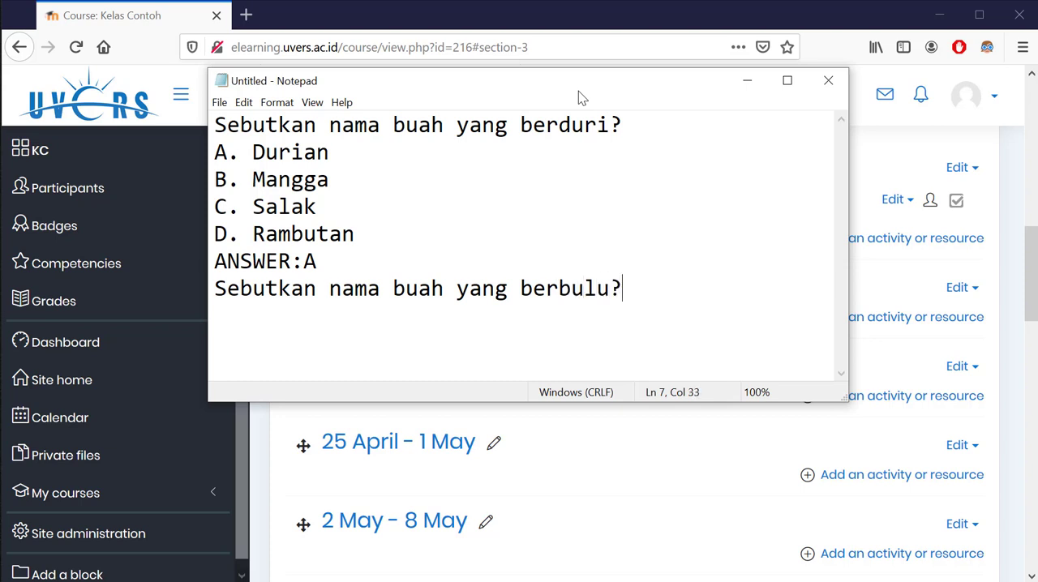
Copy the first question's four answer options onto the lines below "Sebutkan nama buah yang berbulu?"
key(Up)
key(Up)
key(Up)
key(Down)
key(Right)
key(End)
key(shift+Up)
key(shift+Up)
key(shift+Up)
key(shift+Up)
key(shift+Down)
key(shift+Home)
key(ctrl+c)
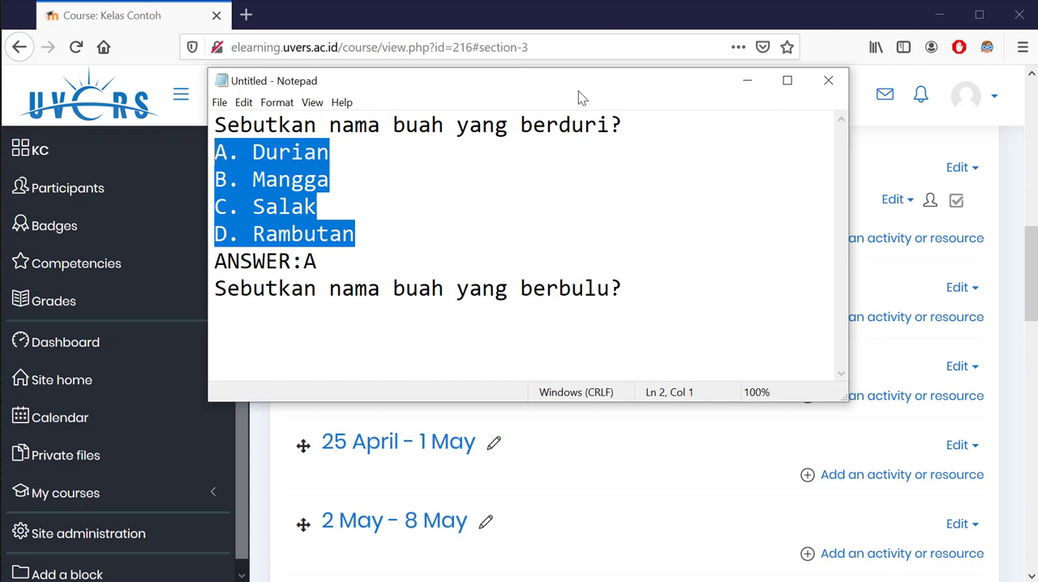
key(Down)
key(Down)
key(Down)
key(Down)
key(Down)
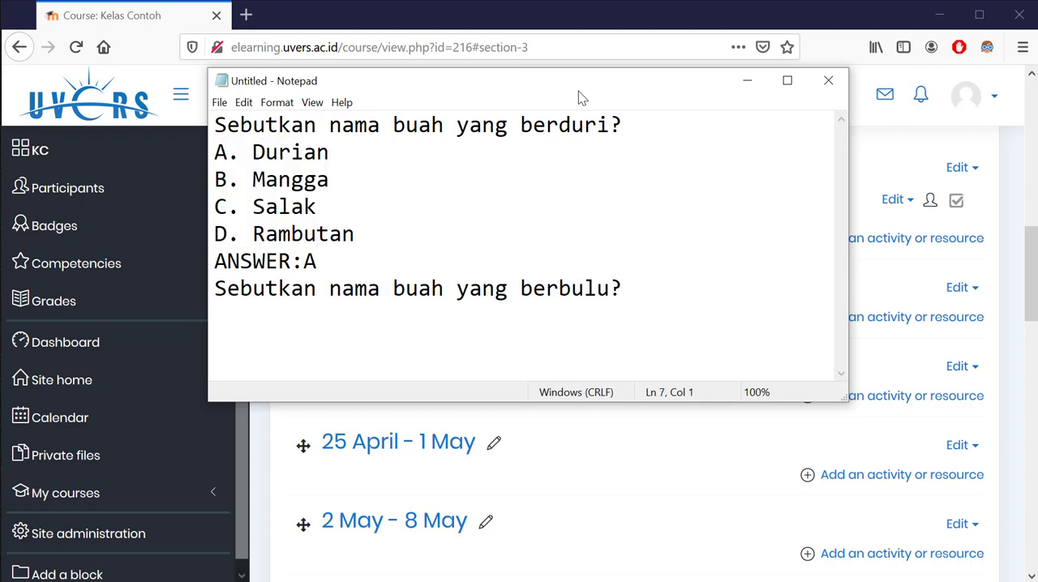
key(ctrl+Right)
key(ctrl+Right)
key(ctrl+Right)
key(ctrl+Right)
key(ctrl+Right)
key(Return)
key(ctrl+v)
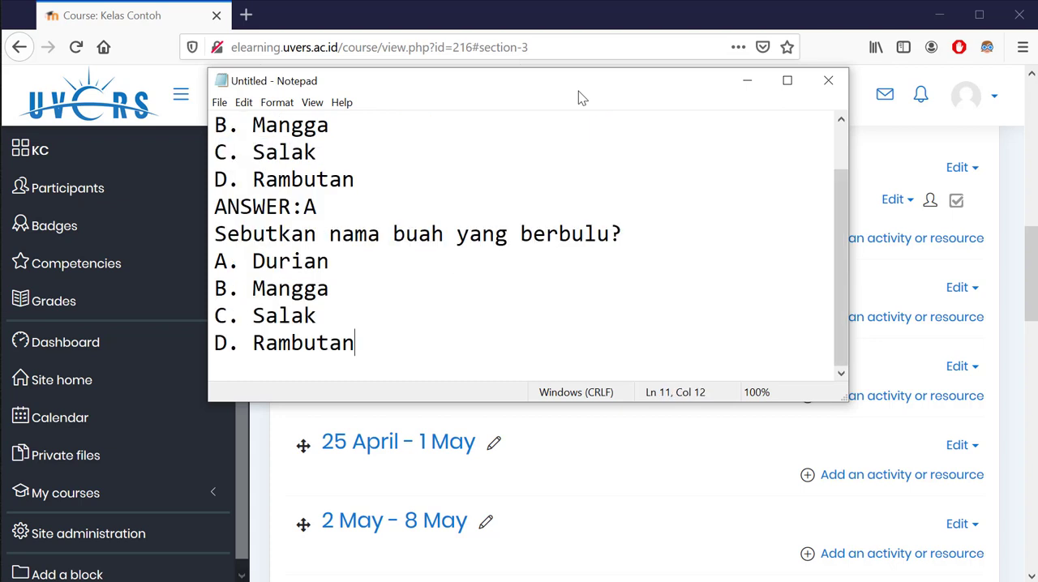
Add the answer key line "ANSWER:D" below the second question's options and start a new line
key(Return)
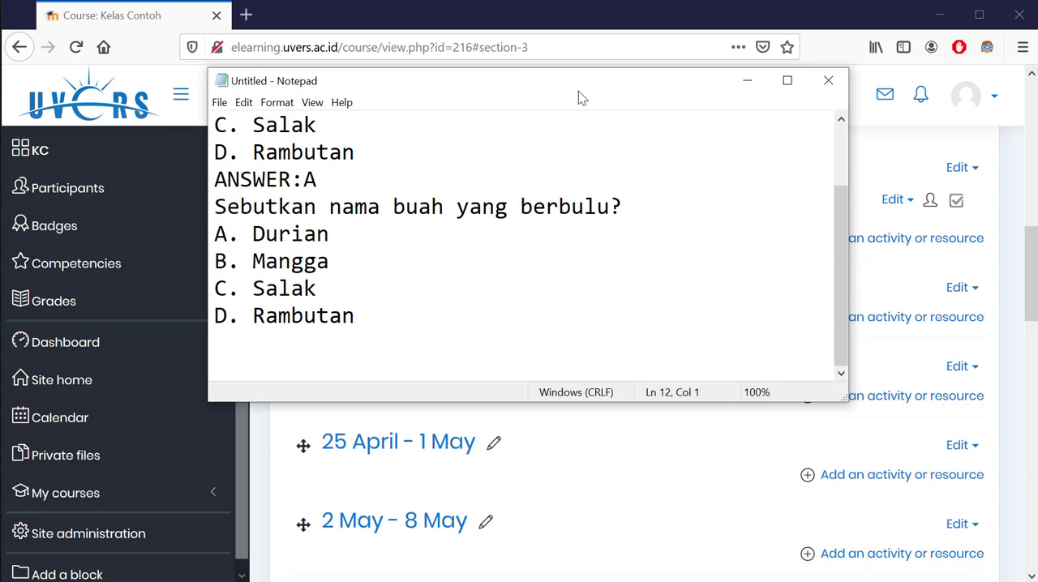
text(ANSWER)
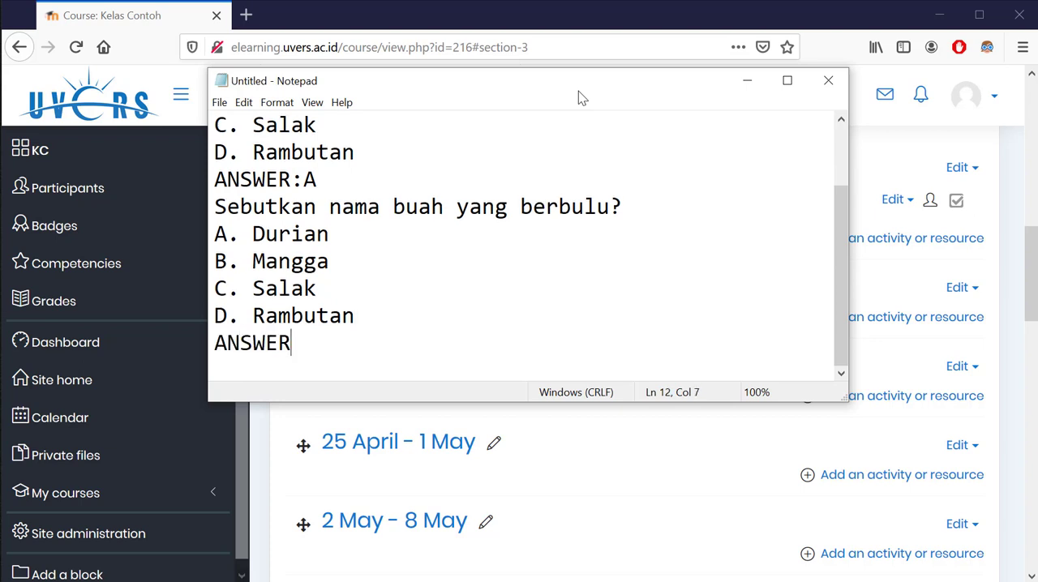
text(:)
key(BackSpace)
text(D)
key(Return)
Write the third question, "Sebutkan nama buah yang bersisik?", below the second answer key and start a new line
text(S)
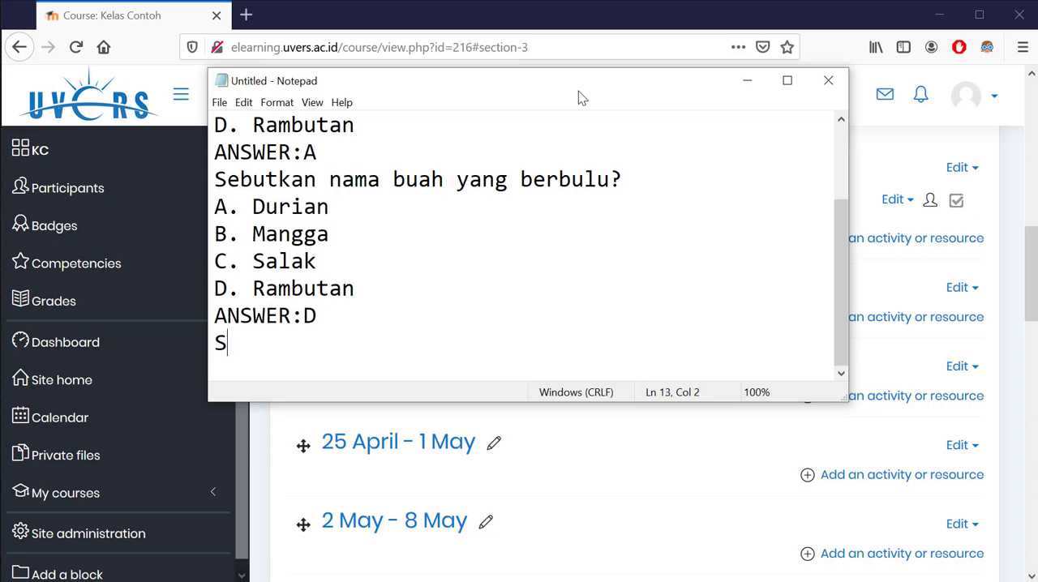
text(ebutkan nama buah yang )
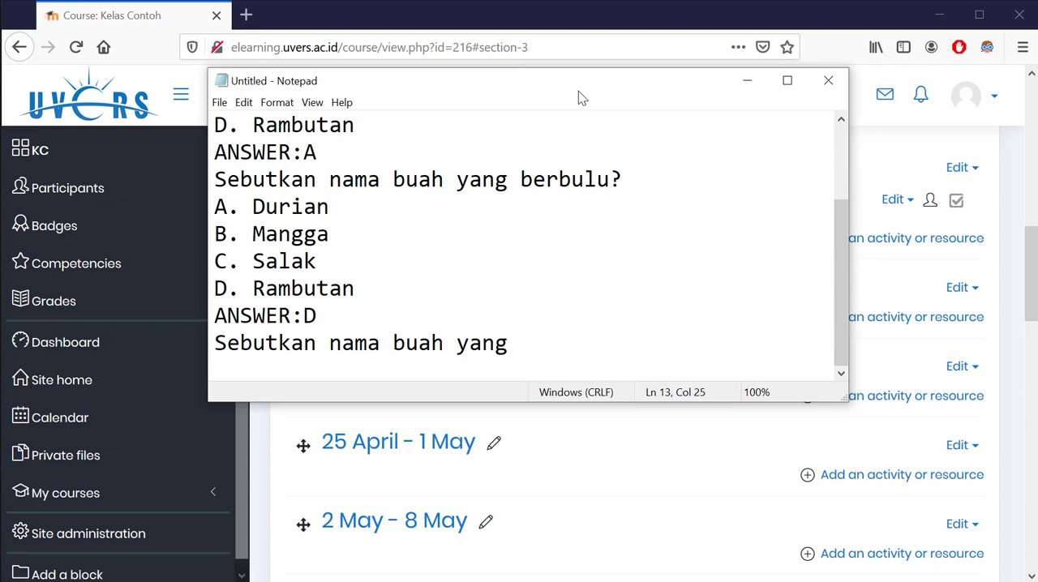
text(bersisik?)
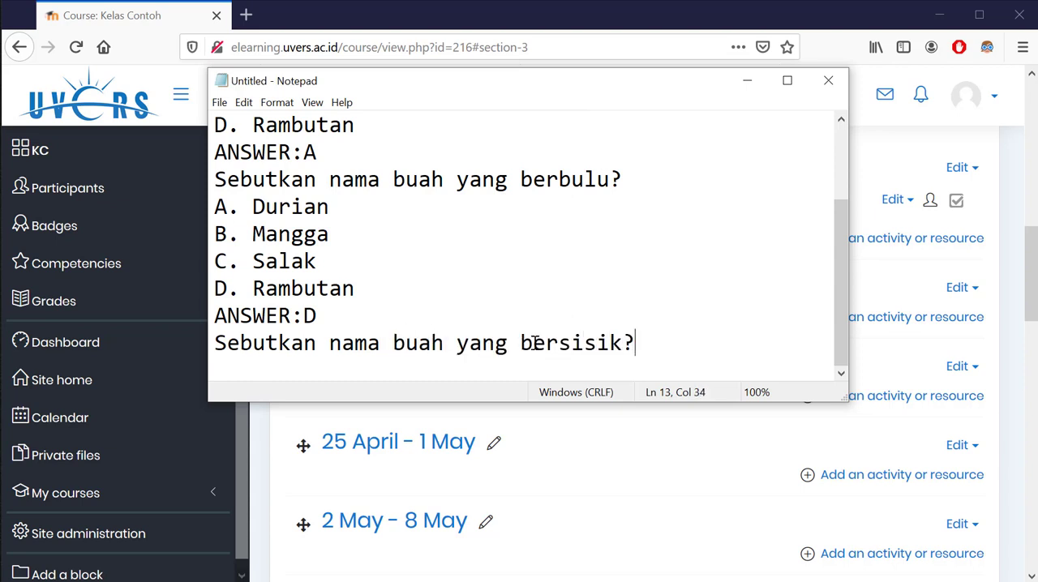
key(Return)
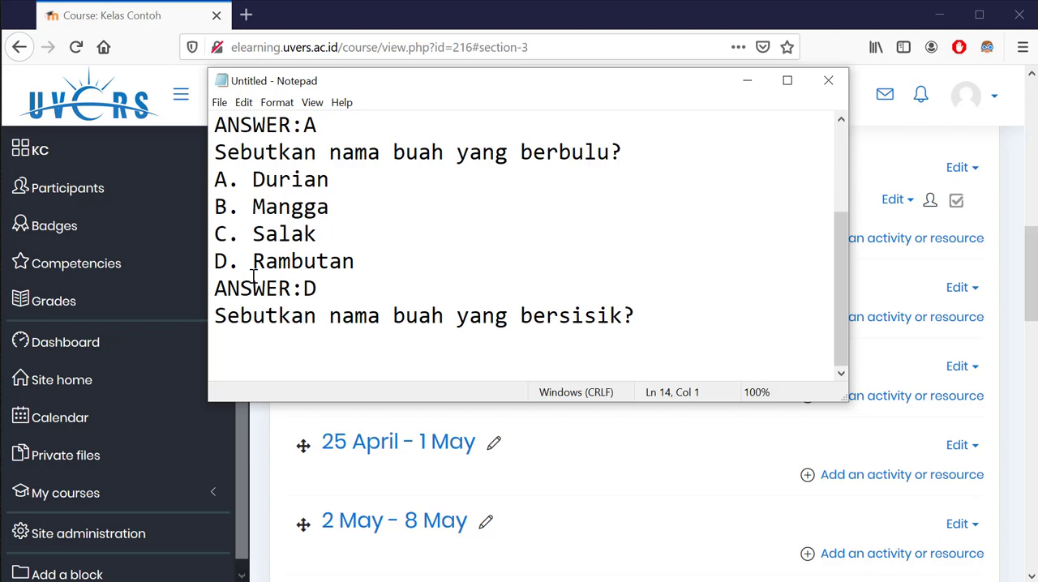
Copy the second question's answer options and answer key line below the third question
drag(353, 260, 324, 247)
drag(340, 287, 212, 189)
key(ctrl+c)
click(655, 329)
key(Return)
key(ctrl+v)
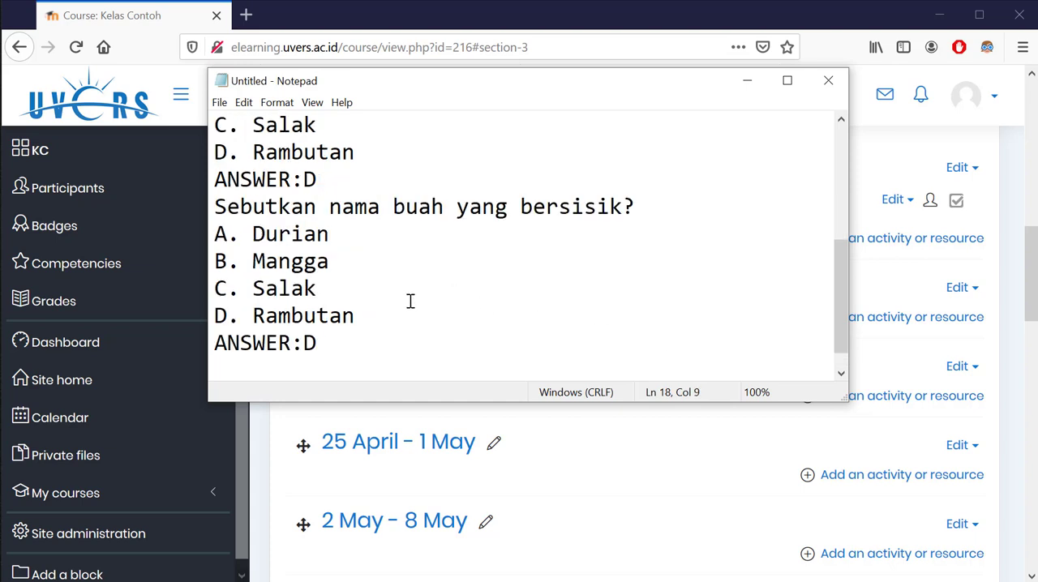
Change the third question's answer key to "ANSWER:C" and start a new line
drag(324, 347, 306, 347)
text(C)
key(Return)
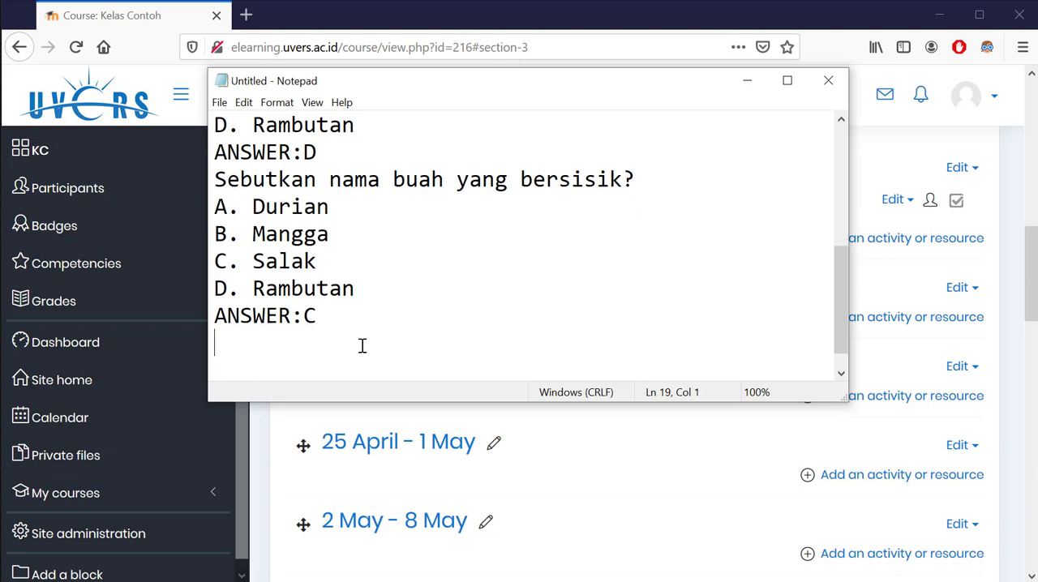
Write the fourth question, "Sebutkan nama sayur kesukaan Poppeye?", and start a new line
text(Sebutkan nama)
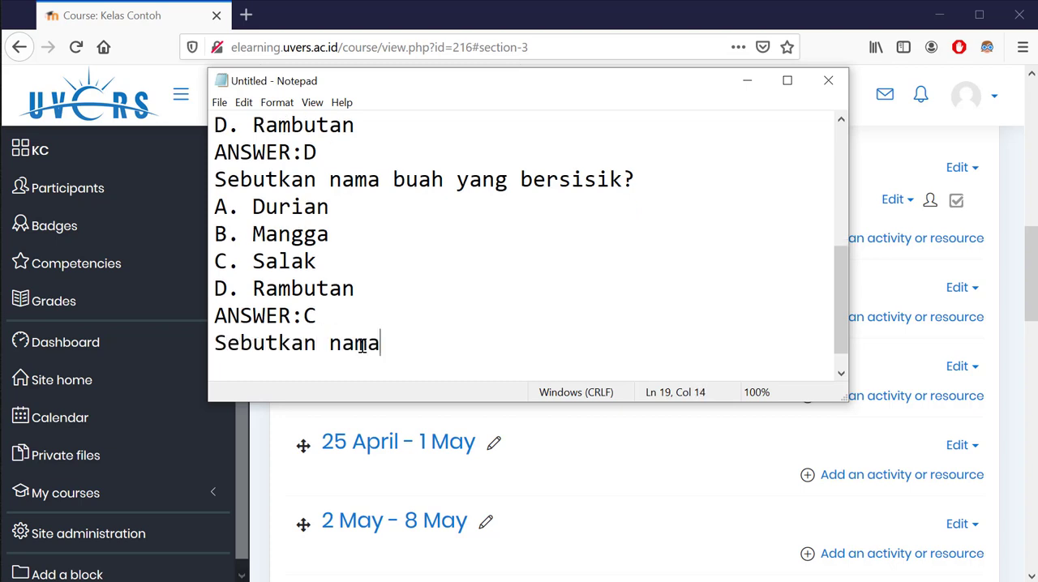
text( sayur kesukaan Po)
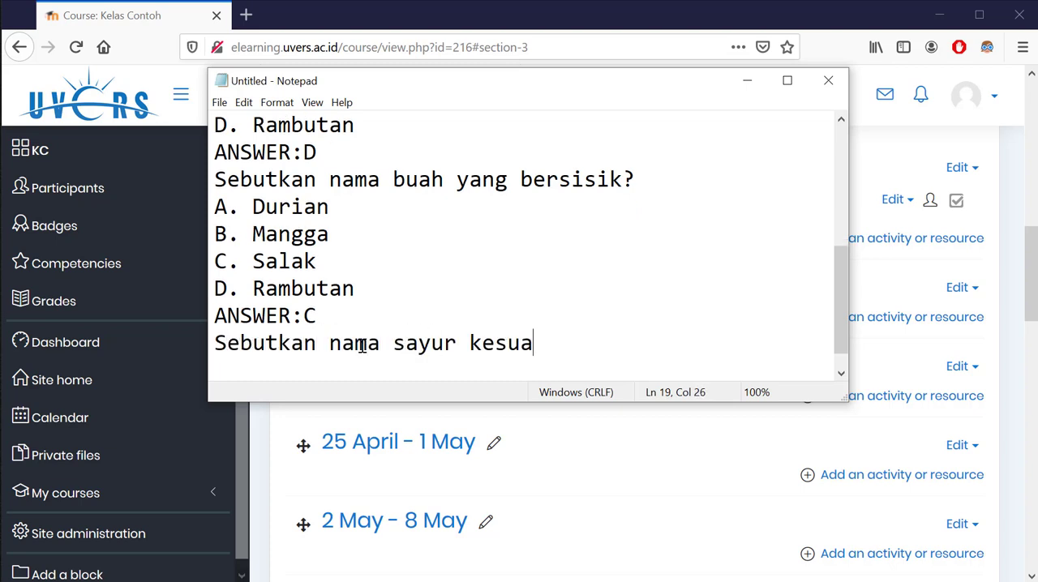
text(p)
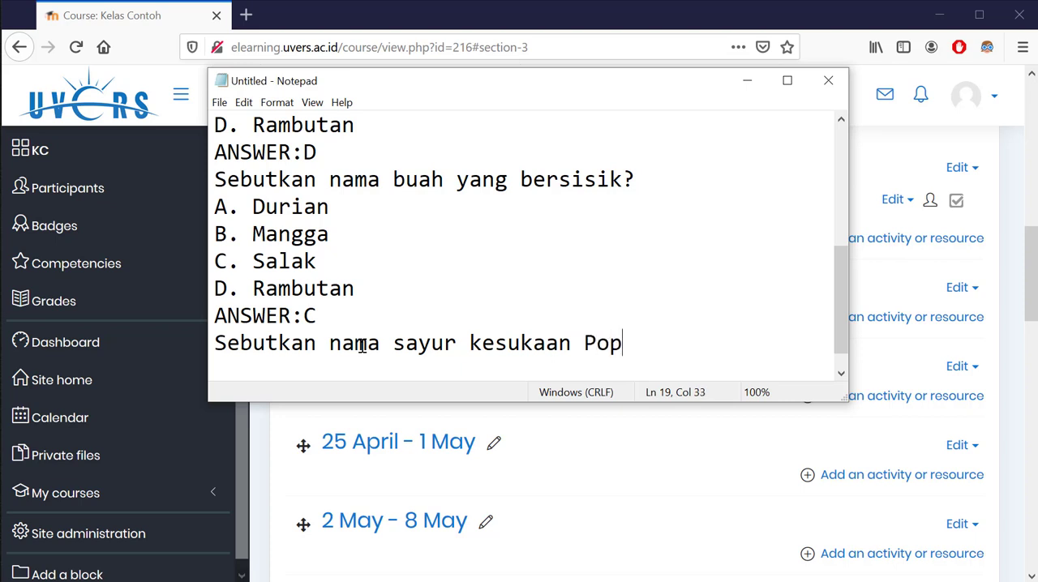
text(peye?)
key(Return)
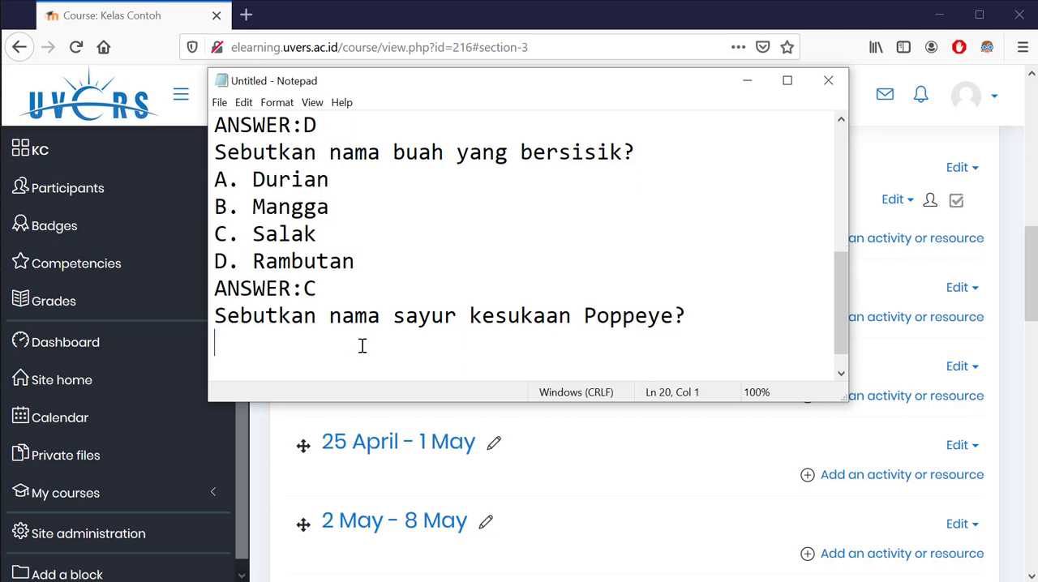
List the fourth question's answer options on separate lines: "A. Bayam", "B. Kangkung", "C. Sawi" and "D. Kol"
text(A. Bayam)
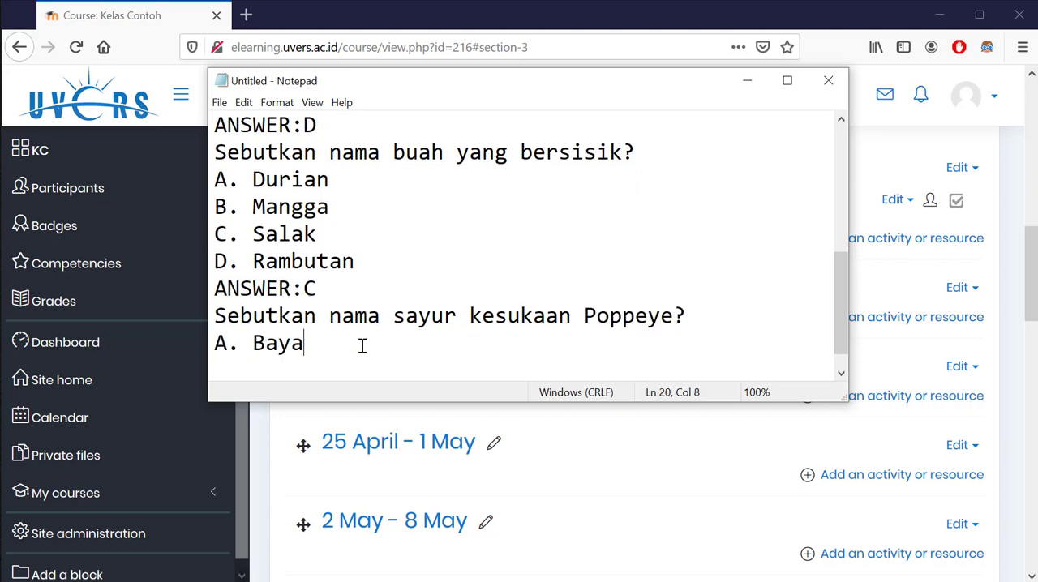
key(Return)
text(B. Kang)
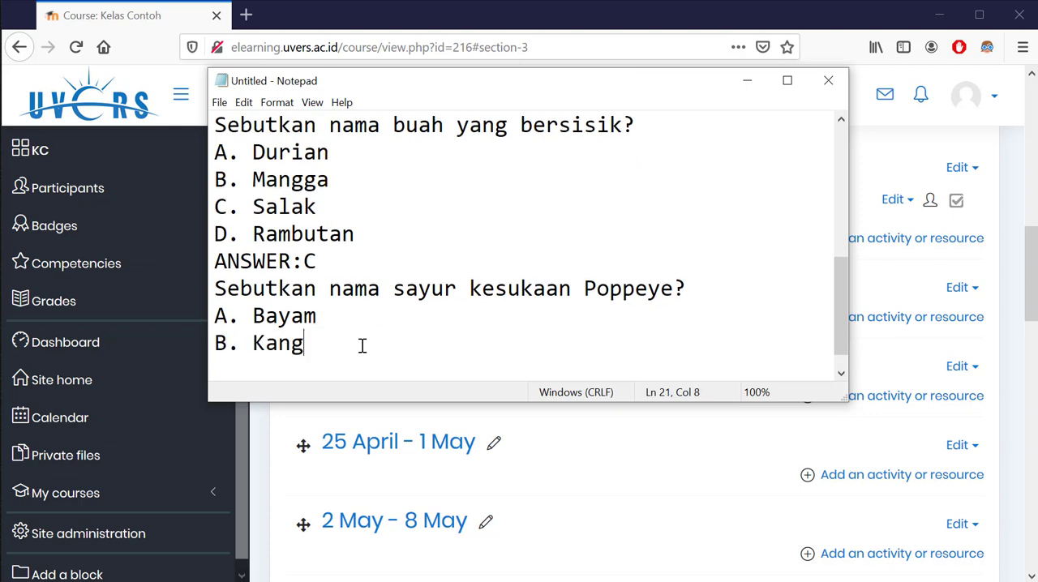
text(kung)
key(Return)
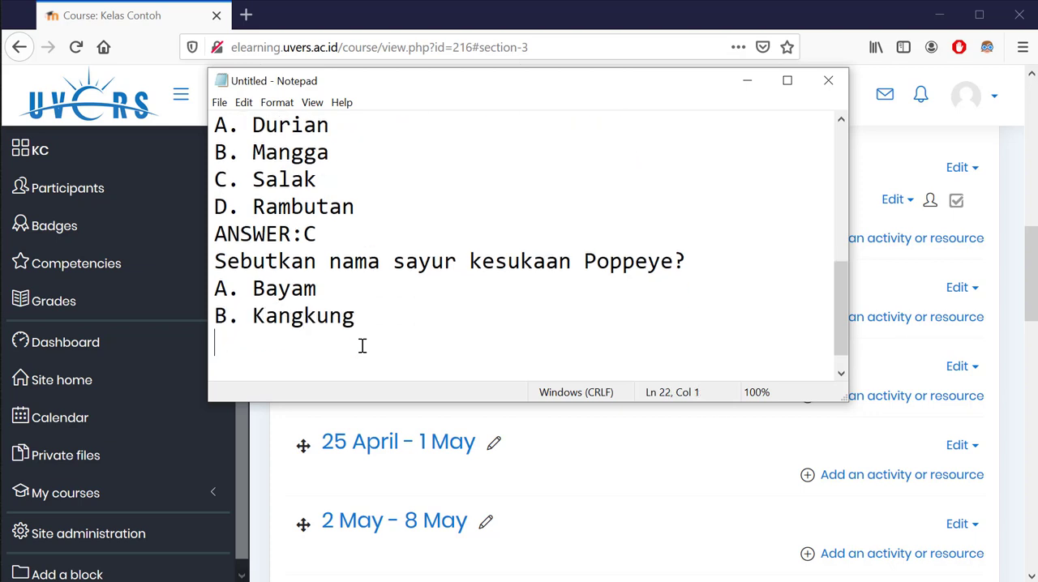
text(C. Sawi)
key(Return)
text(D)
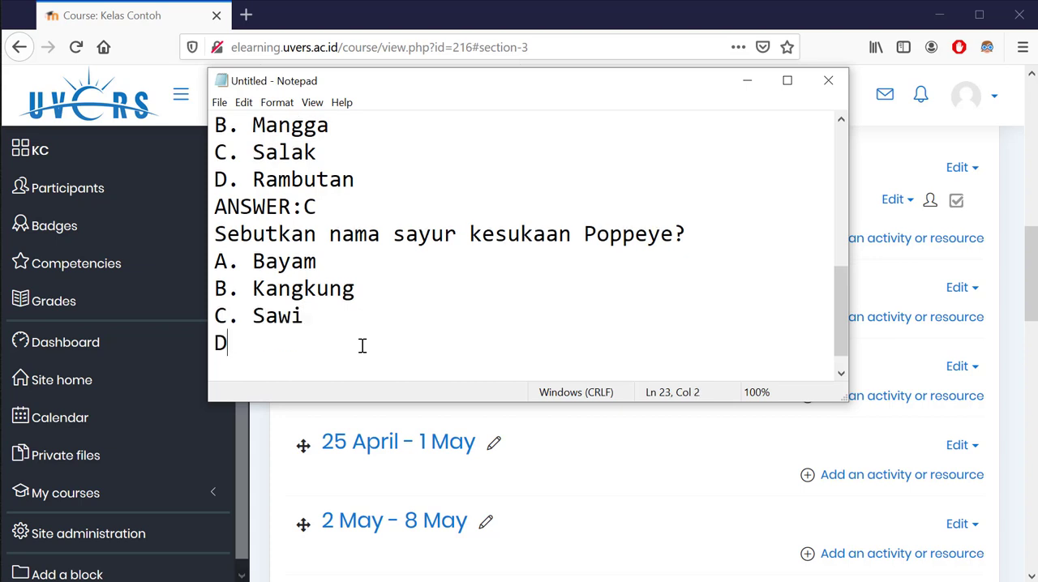
text(. Kol)
key(Return)
Write the fifth question, "Sebutkan nama sayur yang rasanya pahit?", and start a new line
text(Seb)
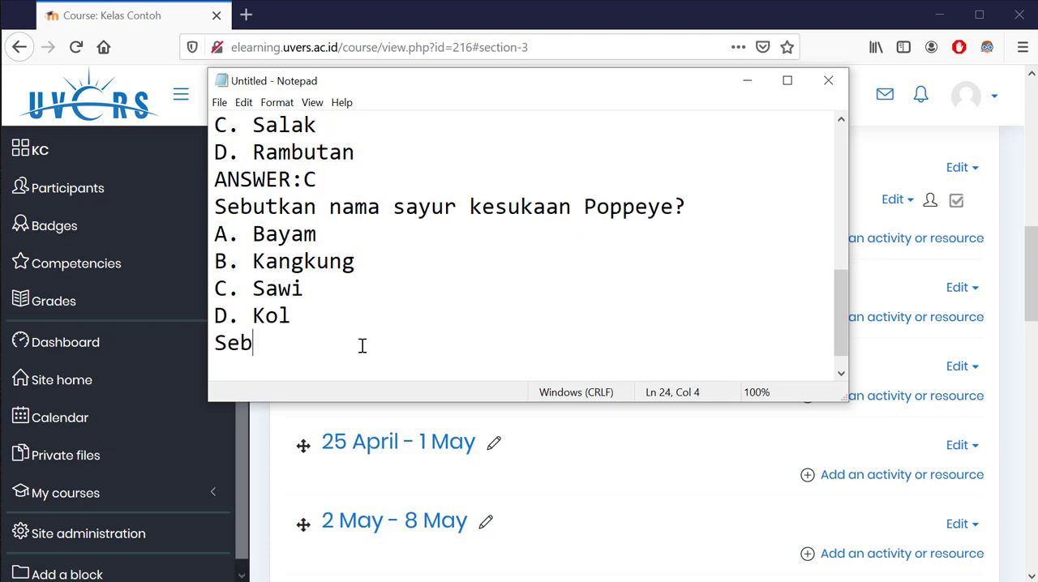
text(utkan nama sayu)
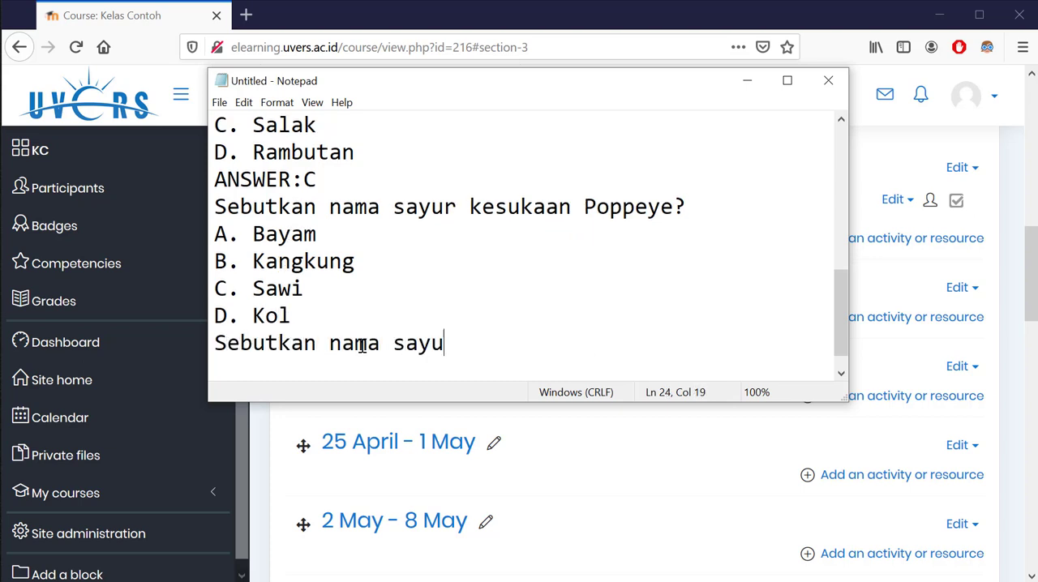
text(r yang rs)
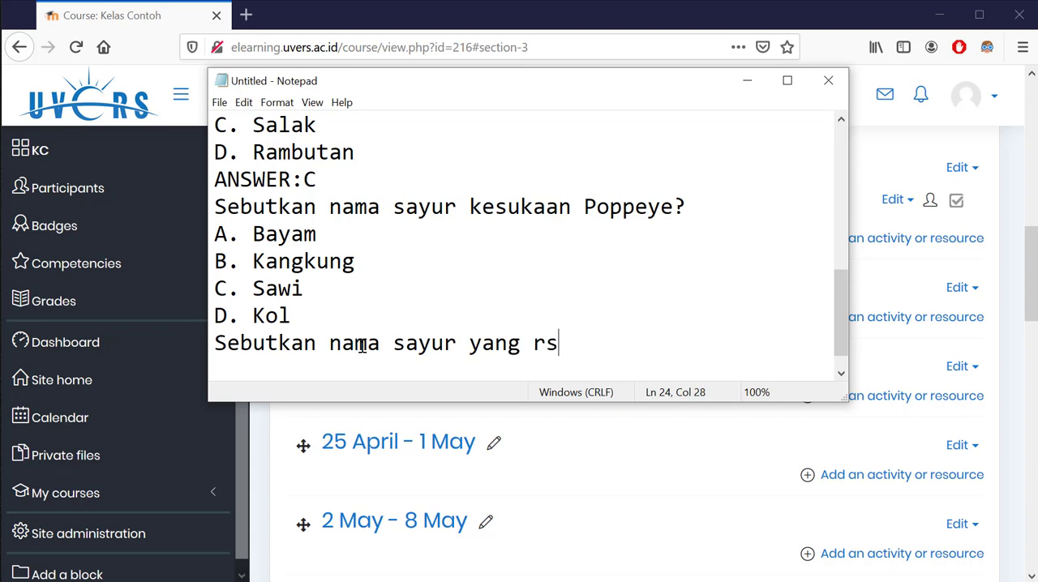
key(BackSpace)
text(asanya pahi)
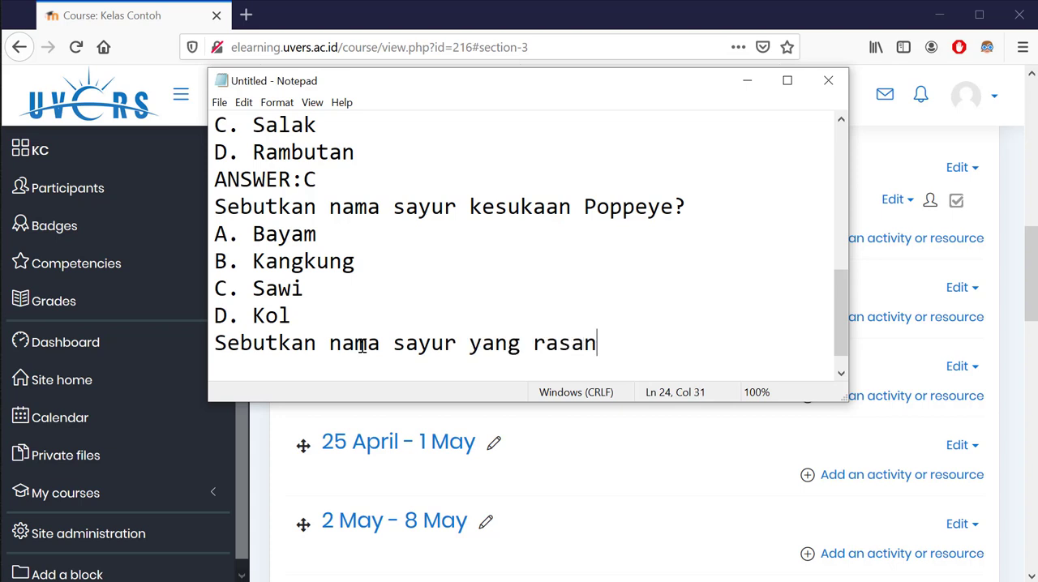
text(t?)
key(Return)
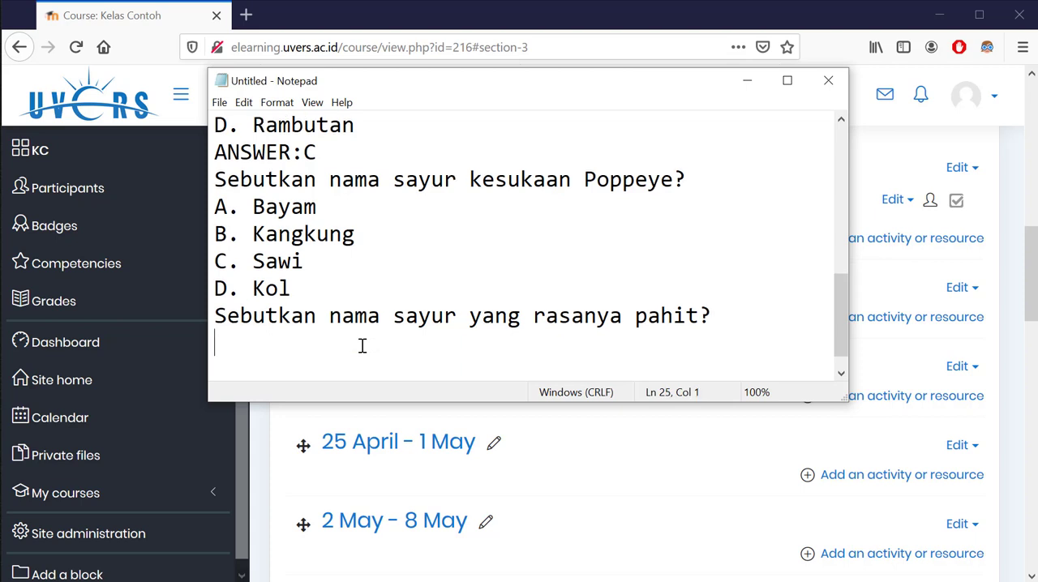
Insert the missing answer key line "ANSWER:A" between the fourth question's option "D. Kol" and the fifth question
click(336, 286)
key(Return)
text(ANS)
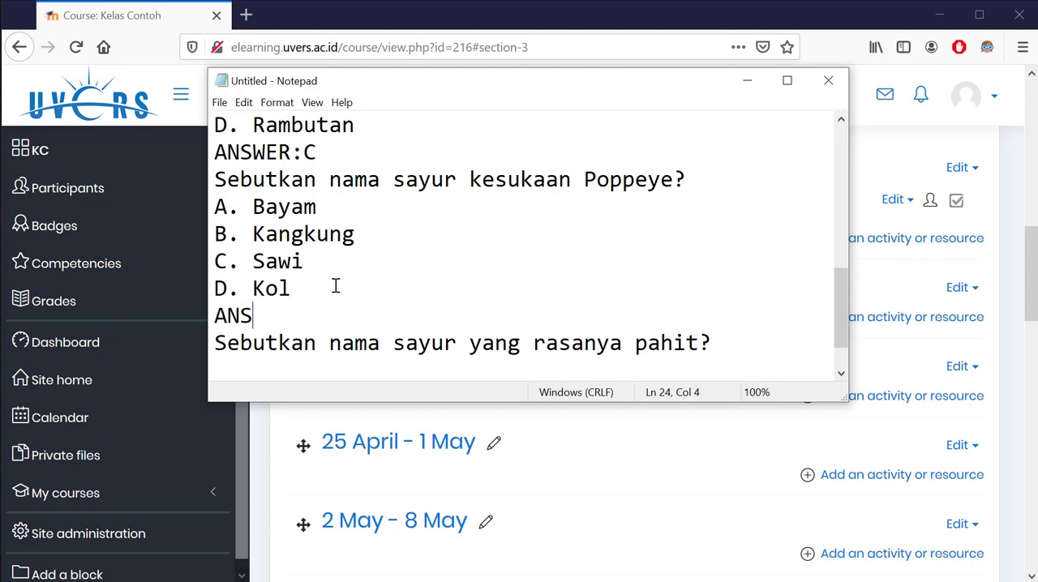
text(WER:)
key(BackSpace)
text(A)
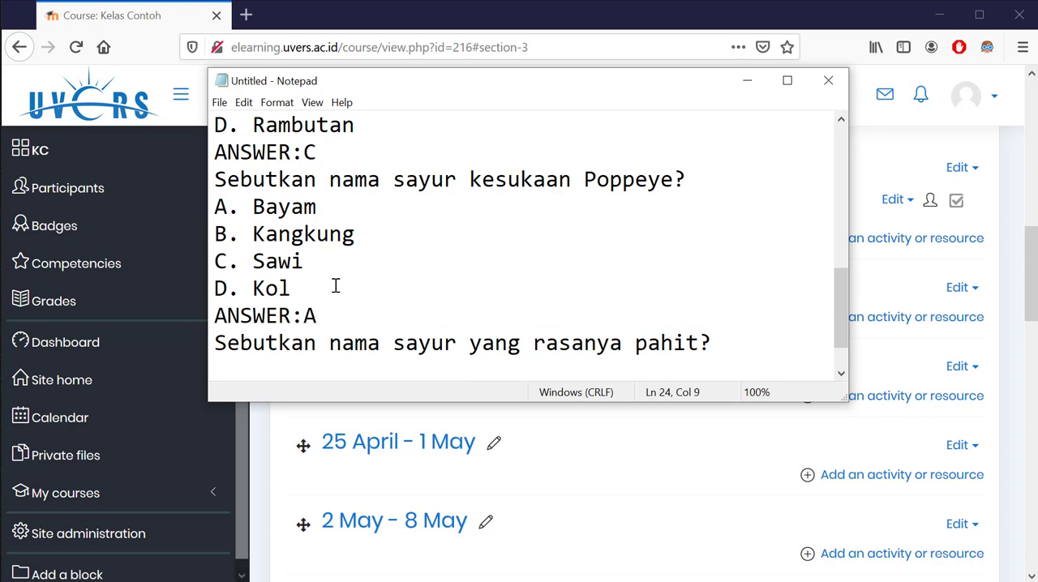
Copy the fourth question's options and answer key line below the fifth question and change the copied key to "ANSWER:C"
drag(337, 311, 209, 210)
key(ctrl+c)
click(741, 347)
key(Return)
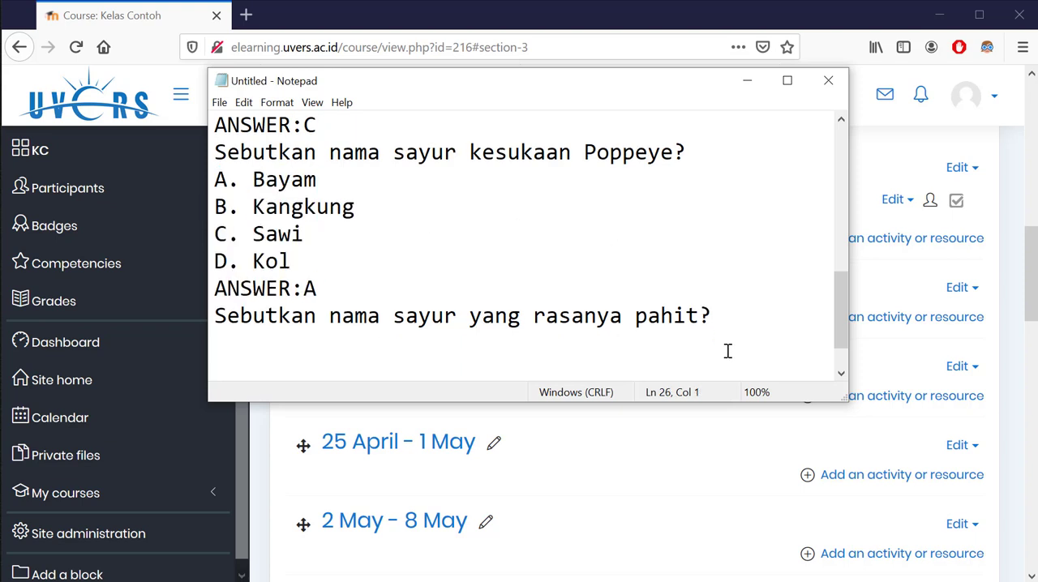
key(ctrl+v)
key(BackSpace)
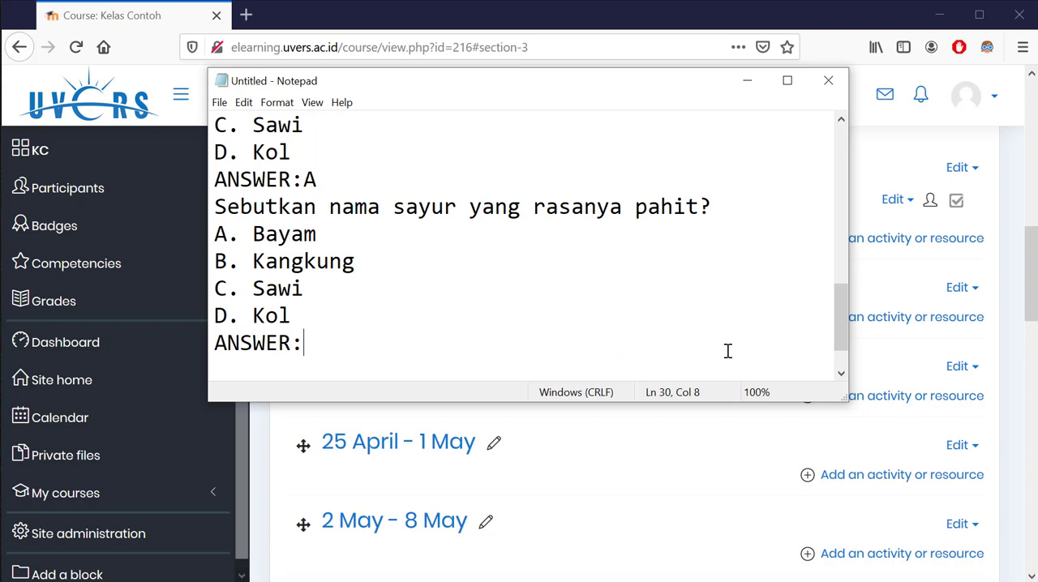
text(C)
Save the question text to the Desktop as "soal sayuran" in text format and close Notepad
scroll(514, 271, up, 4)
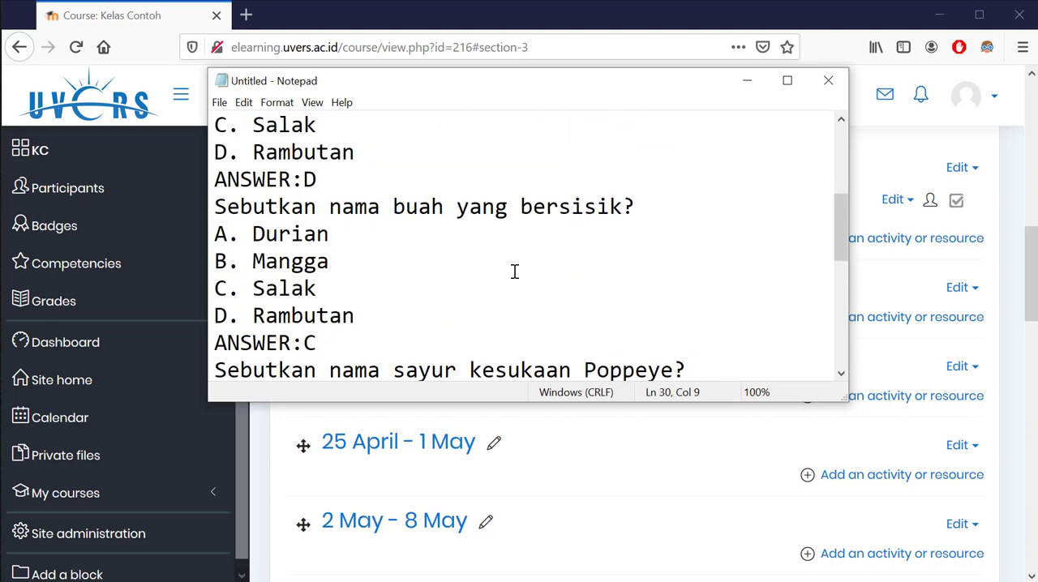
scroll(514, 271, up, 3)
click(220, 103)
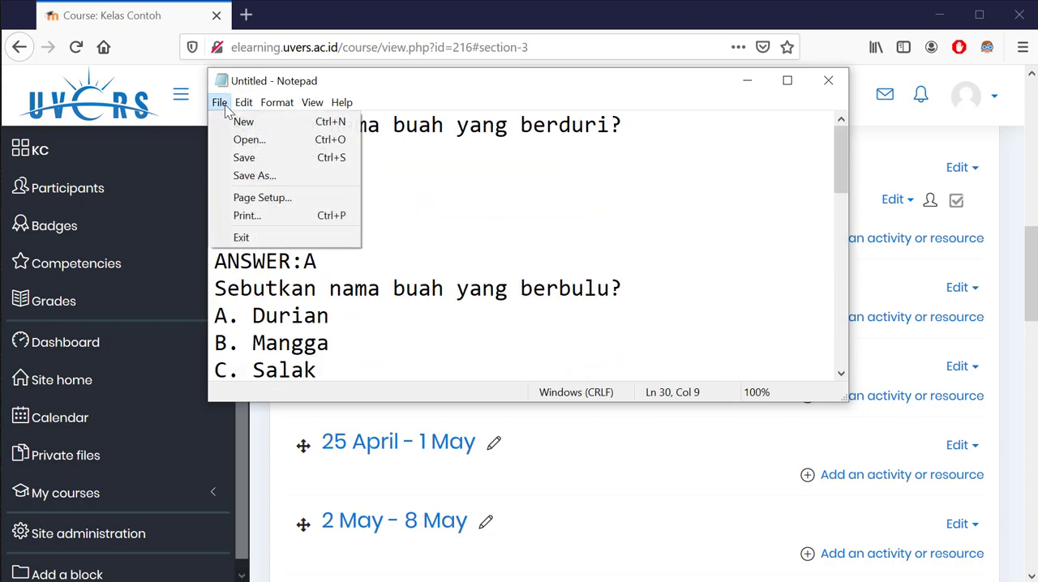
click(253, 175)
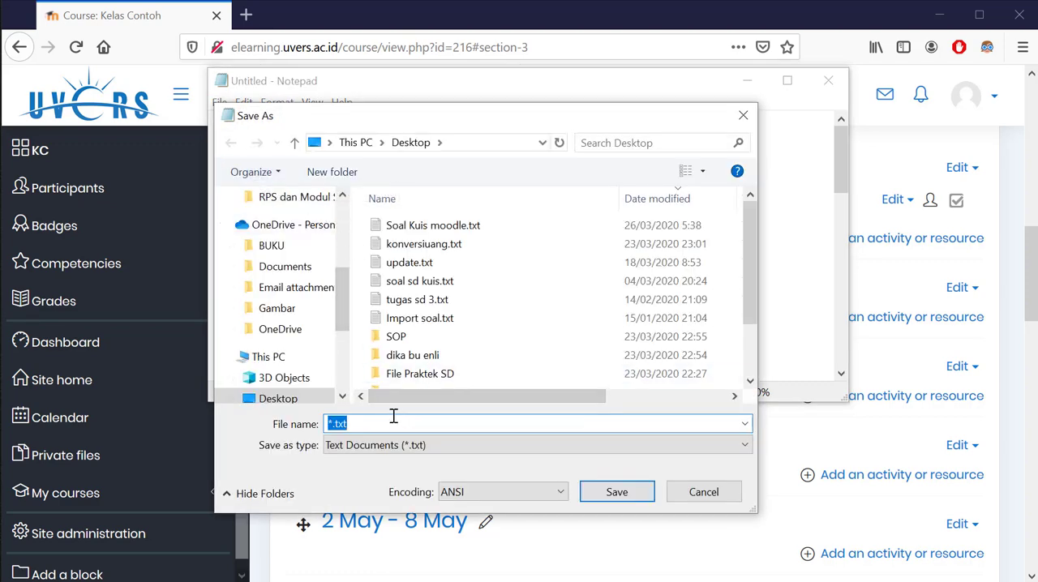
text(soal sayuran)
key(Return)
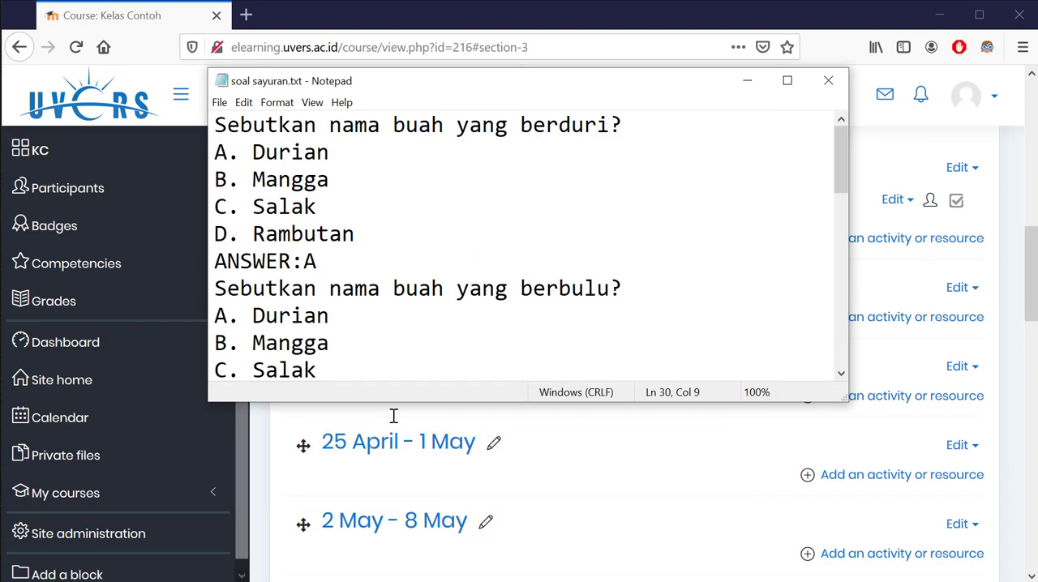
click(828, 81)
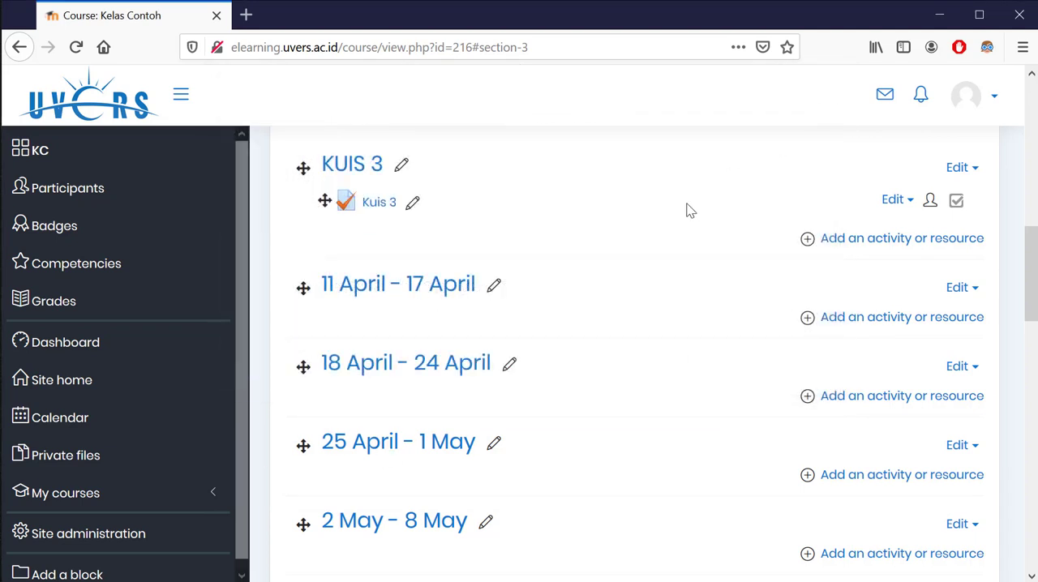
Open the Kuis 3 quiz and go to the question import page of its question bank
click(387, 210)
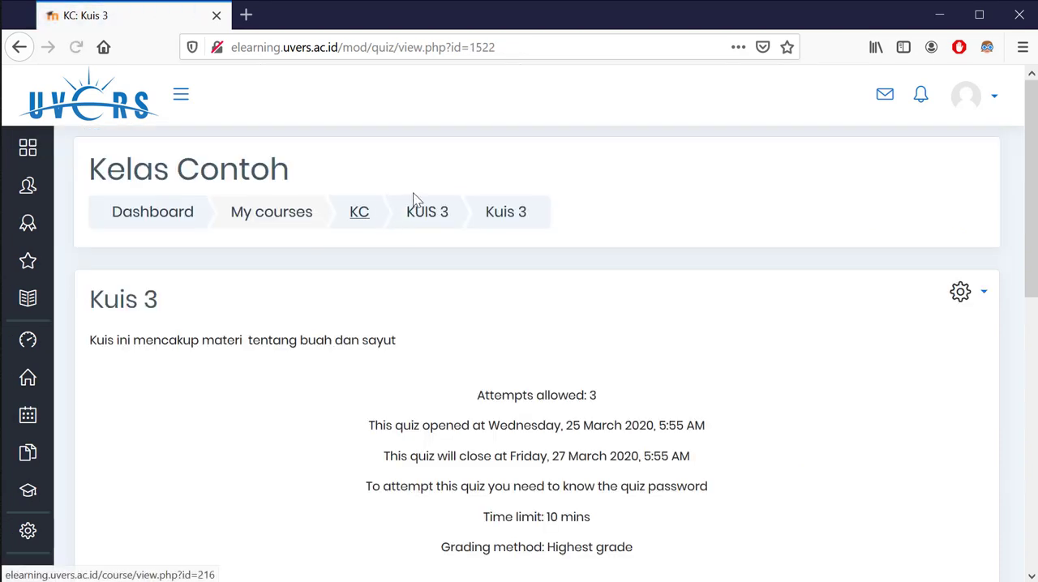
scroll(576, 331, down, 2)
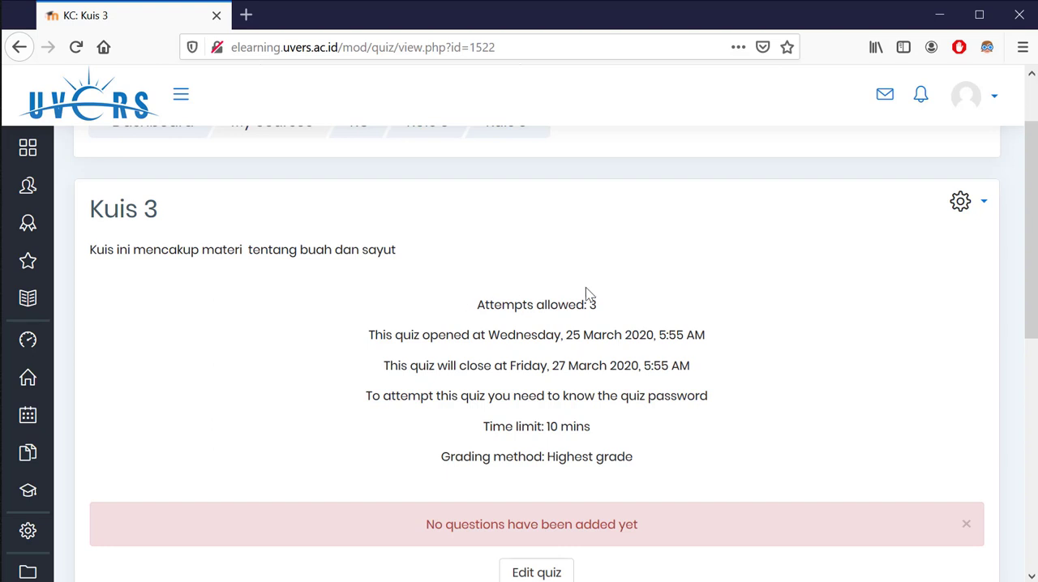
click(965, 205)
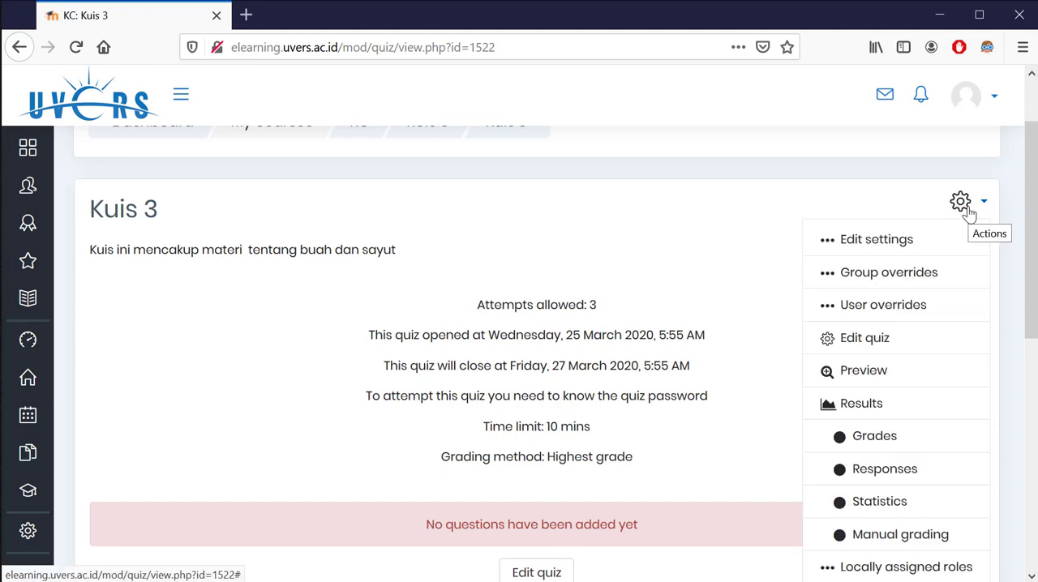
scroll(960, 201, down, 1)
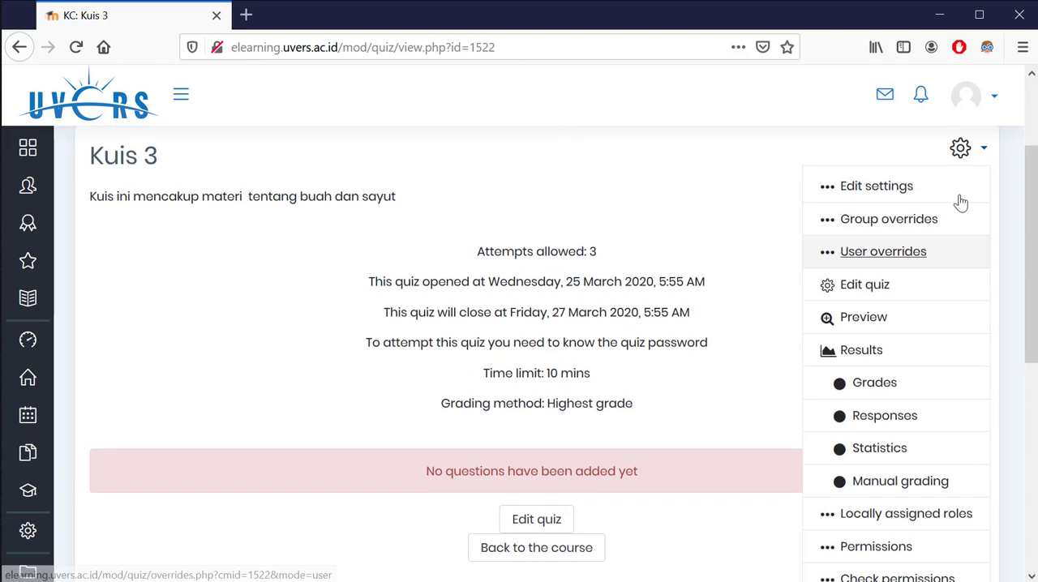
scroll(960, 201, down, 5)
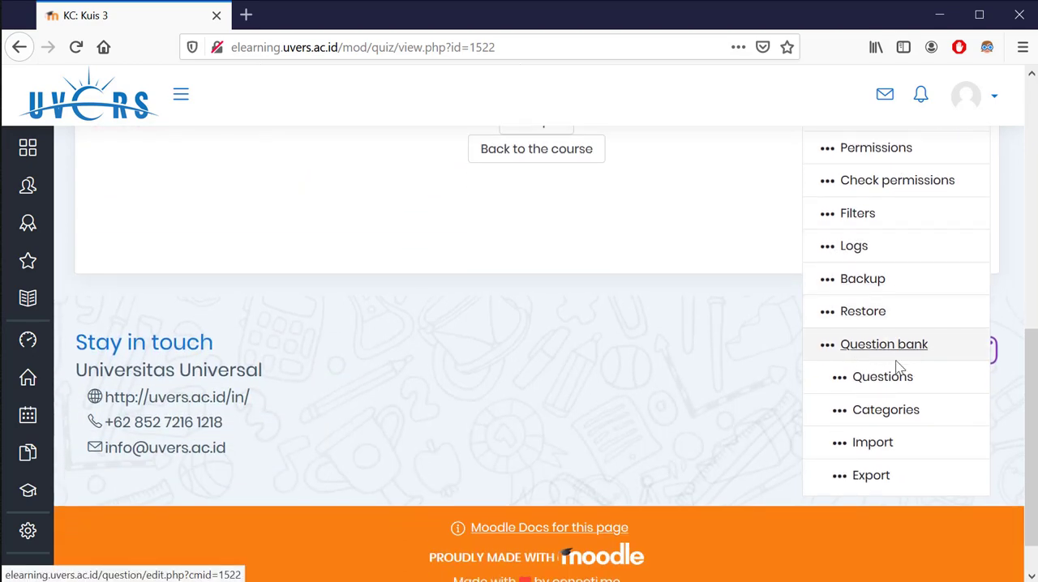
click(876, 444)
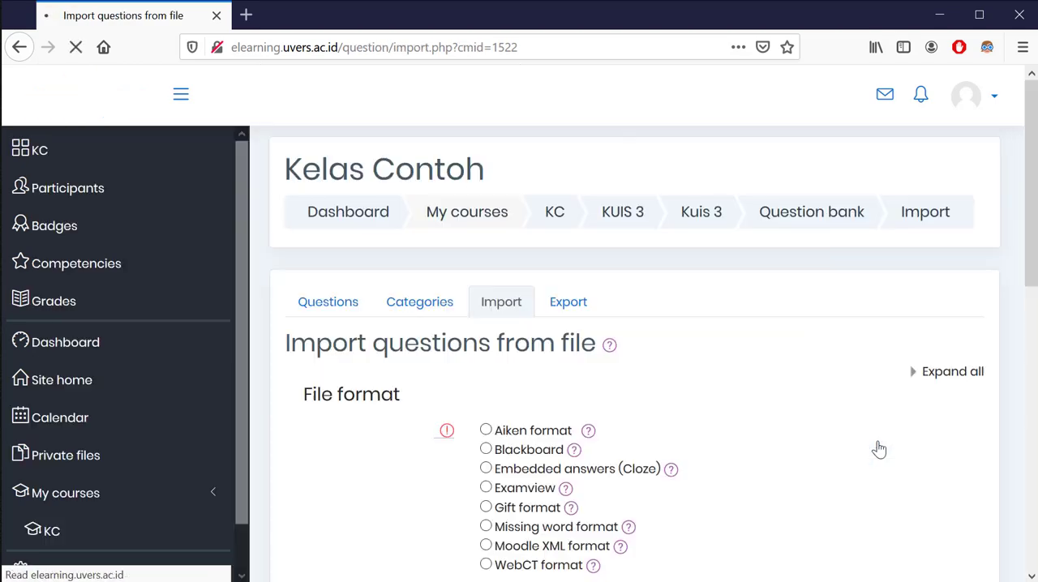
Choose Aiken format as the file format for the question import
scroll(663, 364, down, 3)
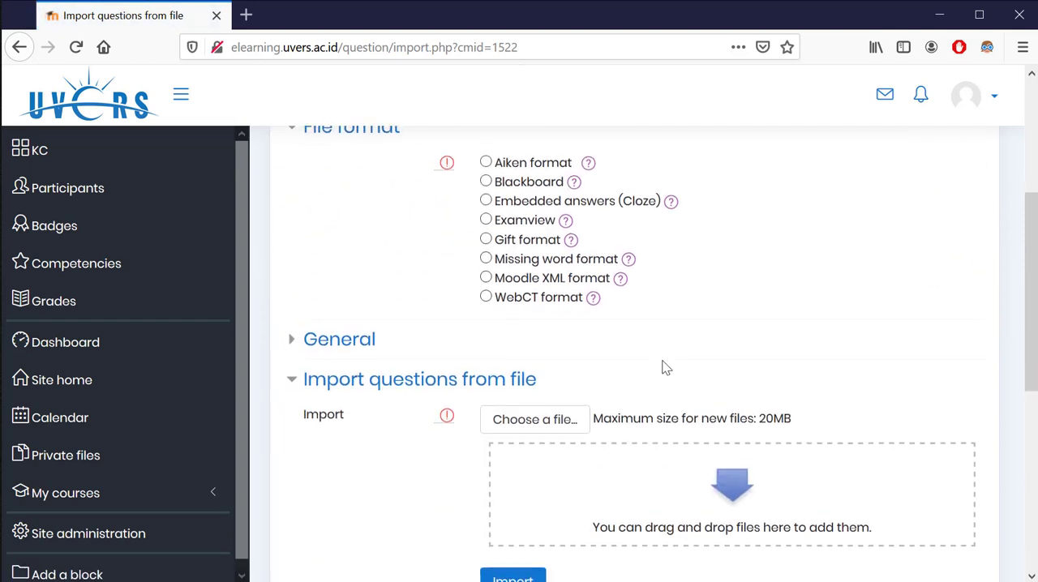
scroll(664, 367, up, 1)
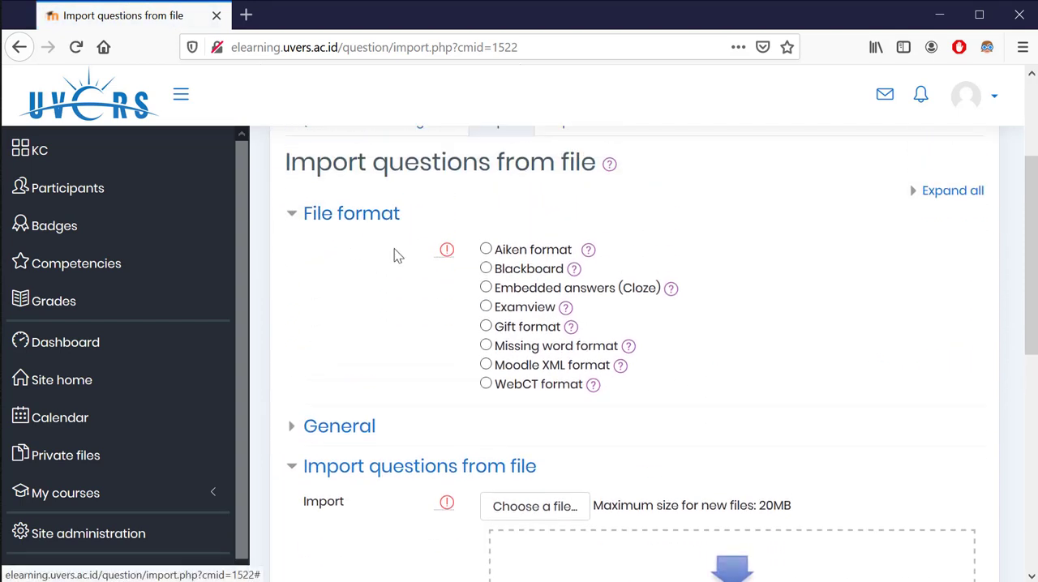
click(512, 253)
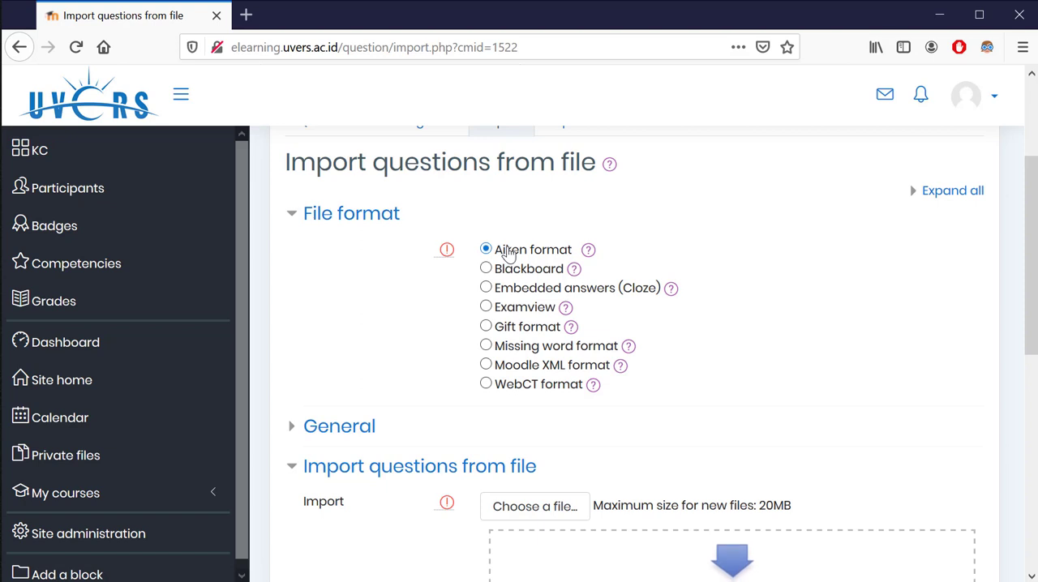
Upload soal sayuran.txt from the Desktop as the question file to import
scroll(560, 251, down, 2)
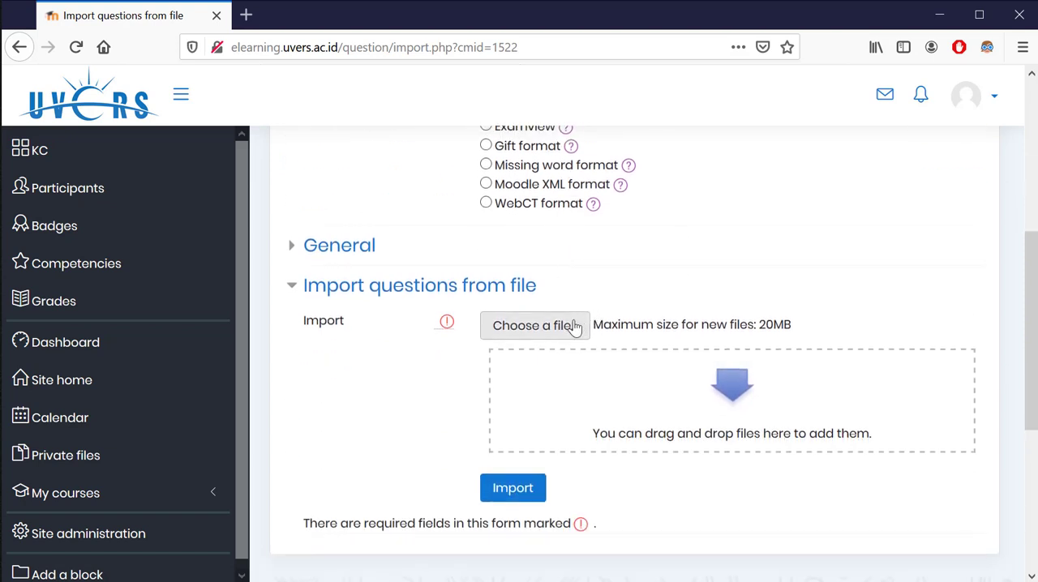
scroll(528, 325, down, 1)
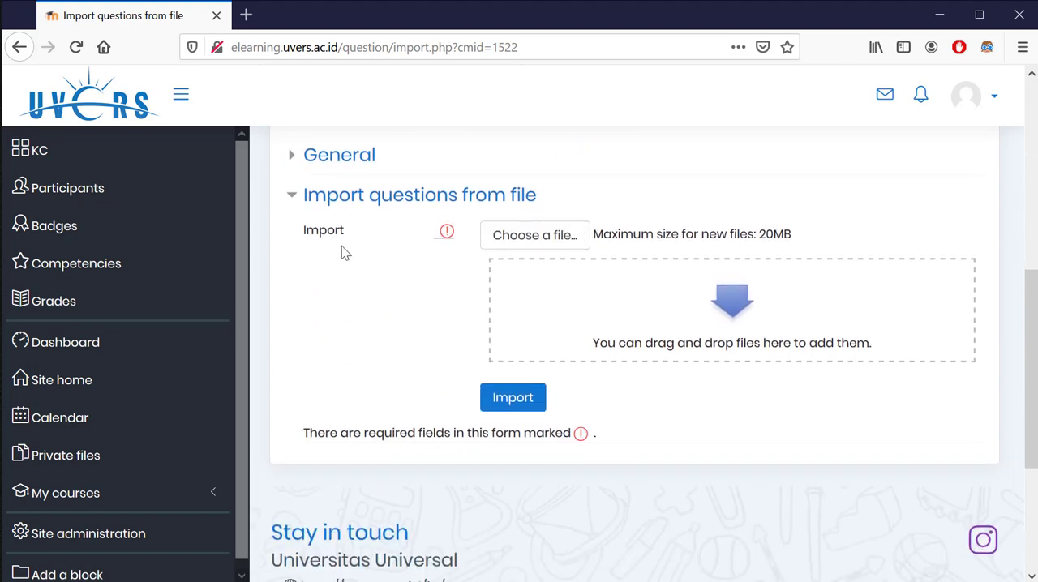
click(514, 246)
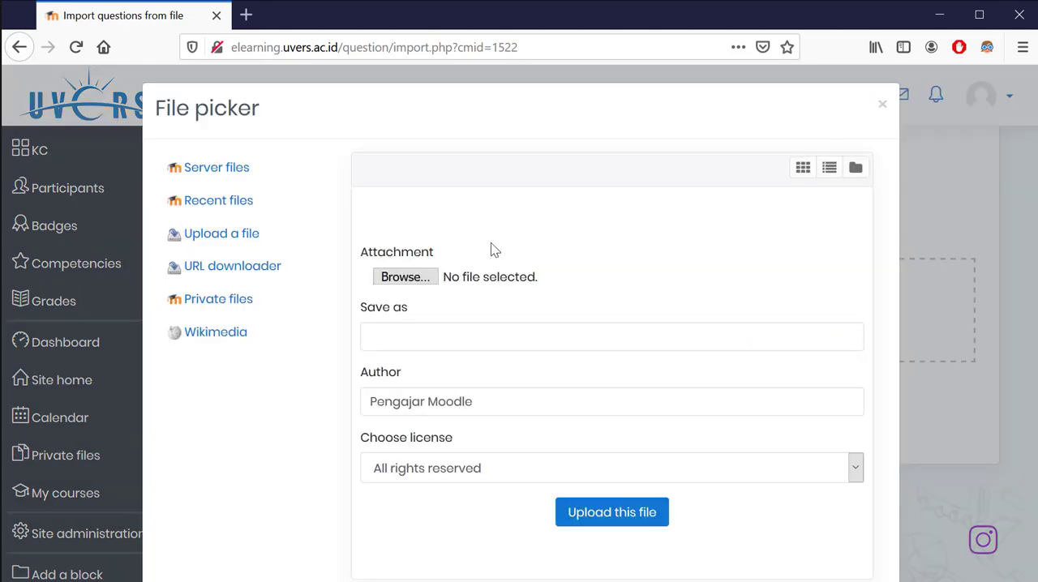
click(406, 277)
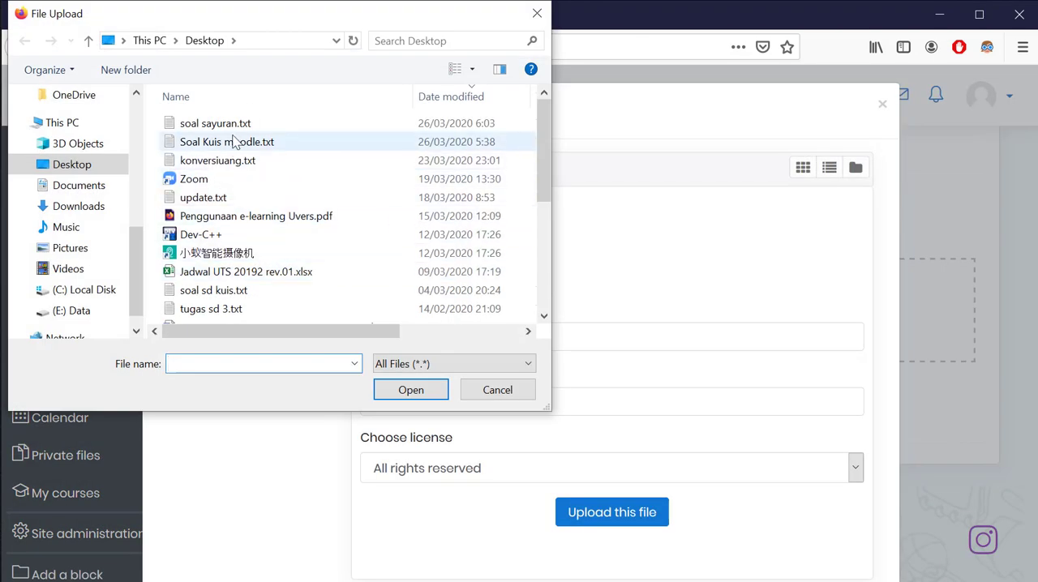
click(231, 125)
click(425, 389)
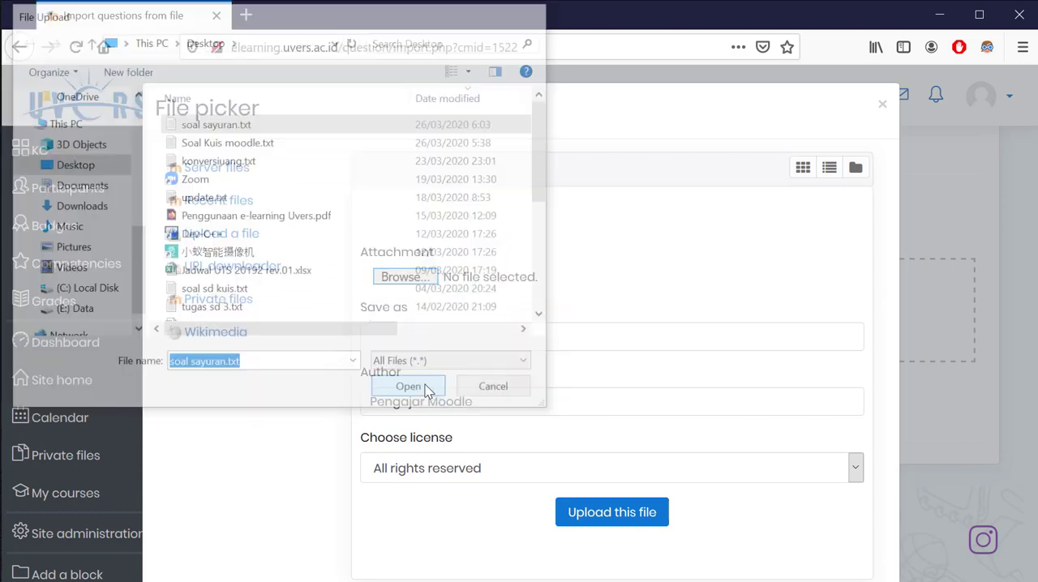
click(621, 513)
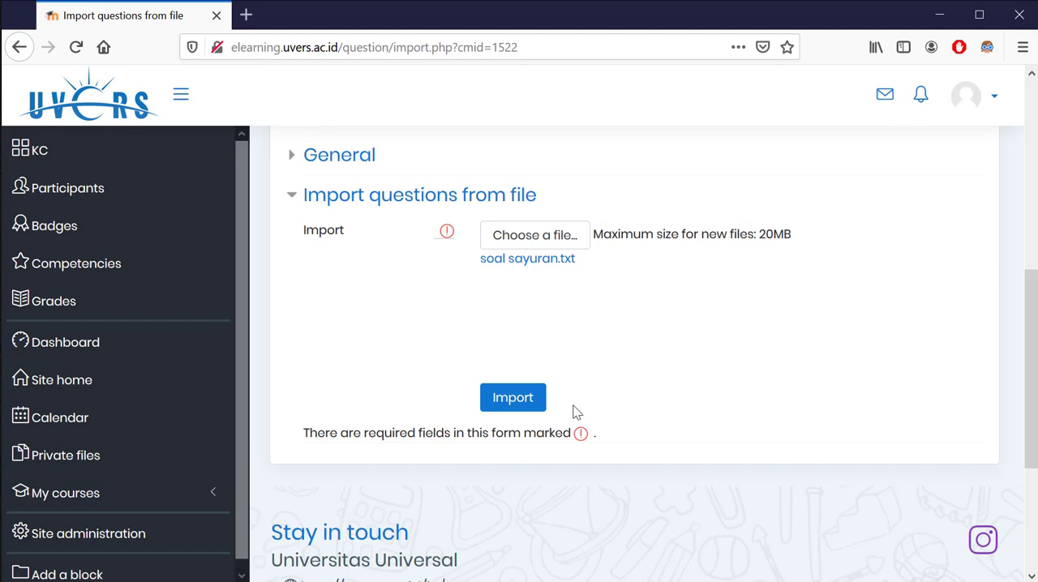
Import the questions from the uploaded file and continue to the question bank to review the imported list
click(524, 398)
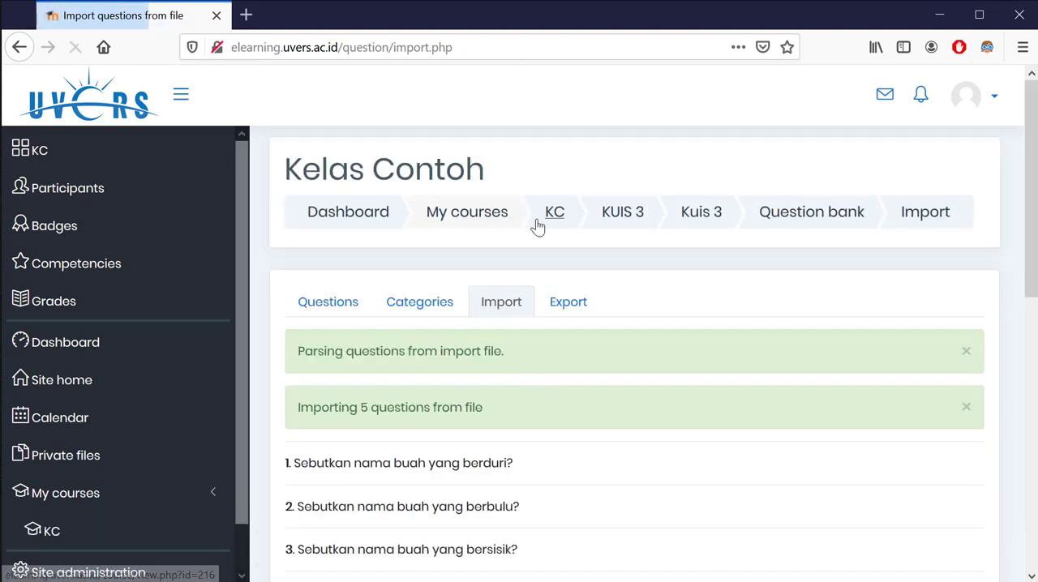
scroll(539, 225, down, 5)
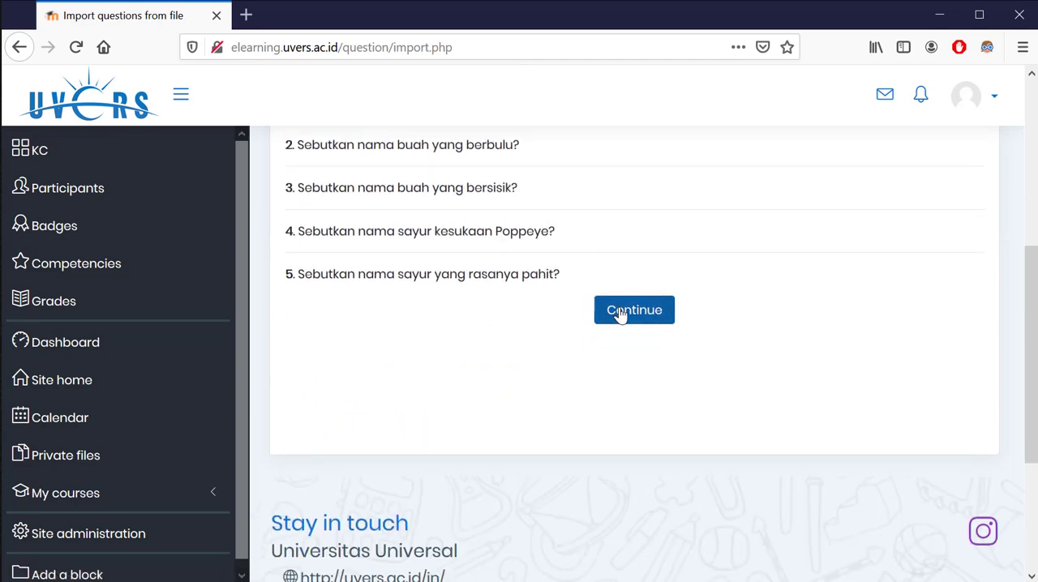
click(620, 314)
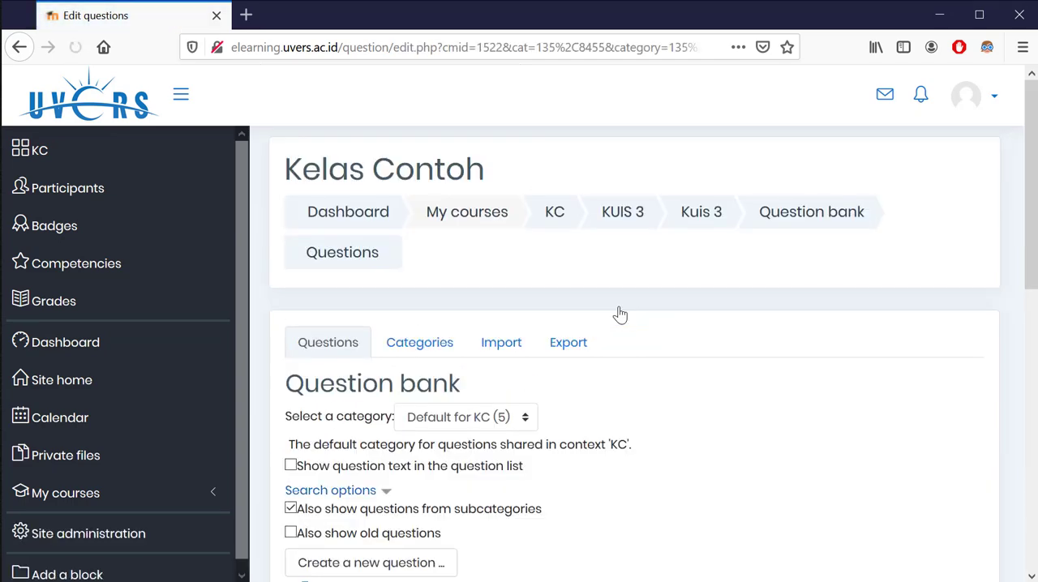
scroll(618, 313, down, 3)
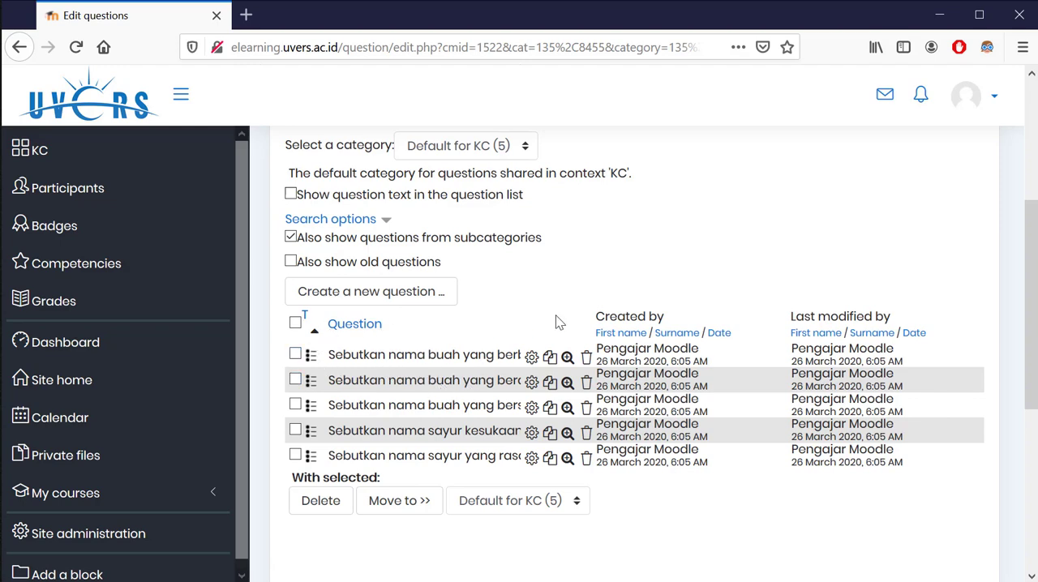
scroll(557, 323, up, 5)
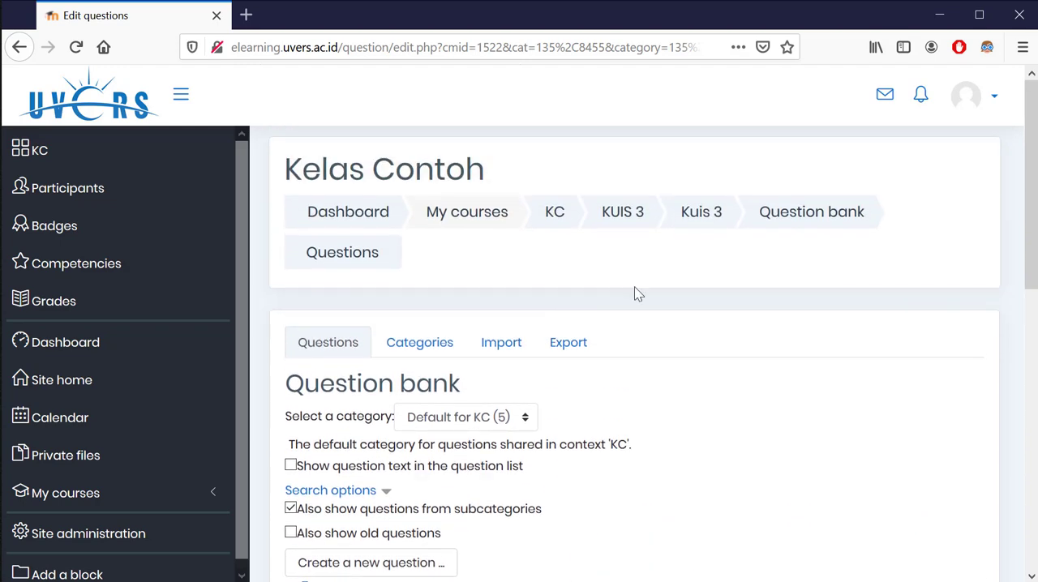
Return to the Kuis 3 quiz and open its quiz editing page
click(702, 220)
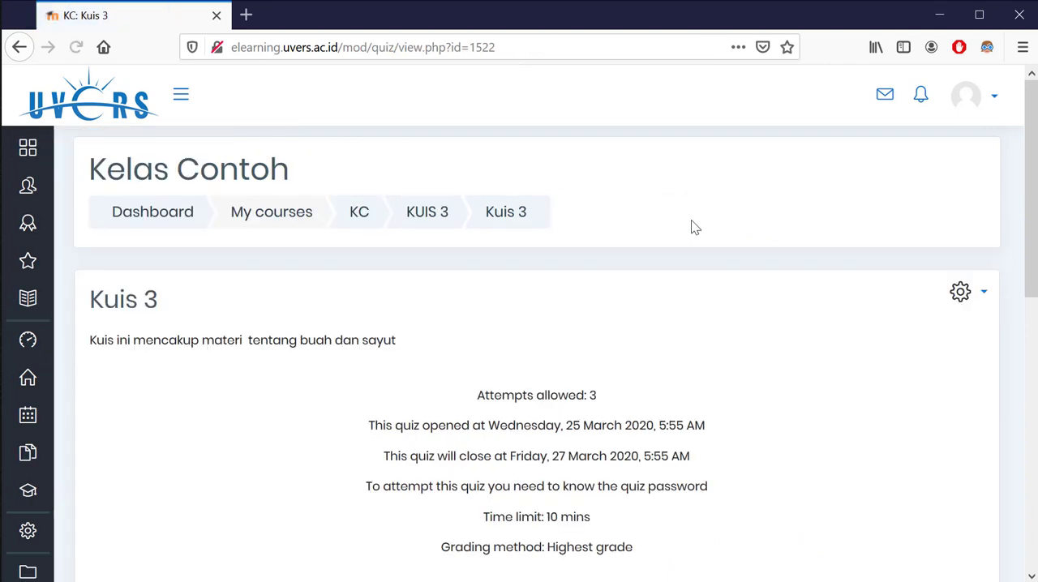
scroll(702, 373, down, 3)
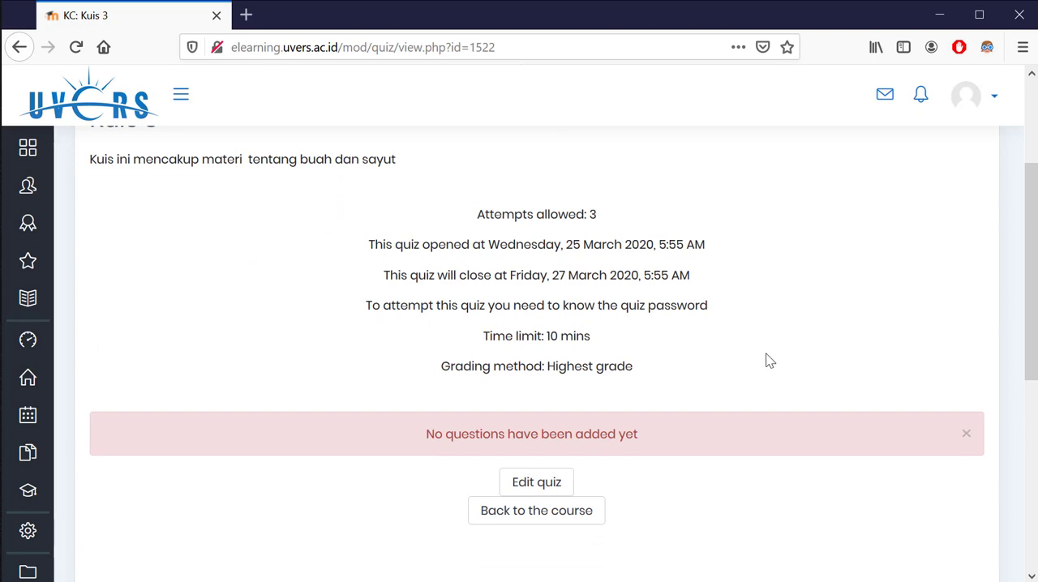
scroll(962, 203, up, 2)
click(960, 203)
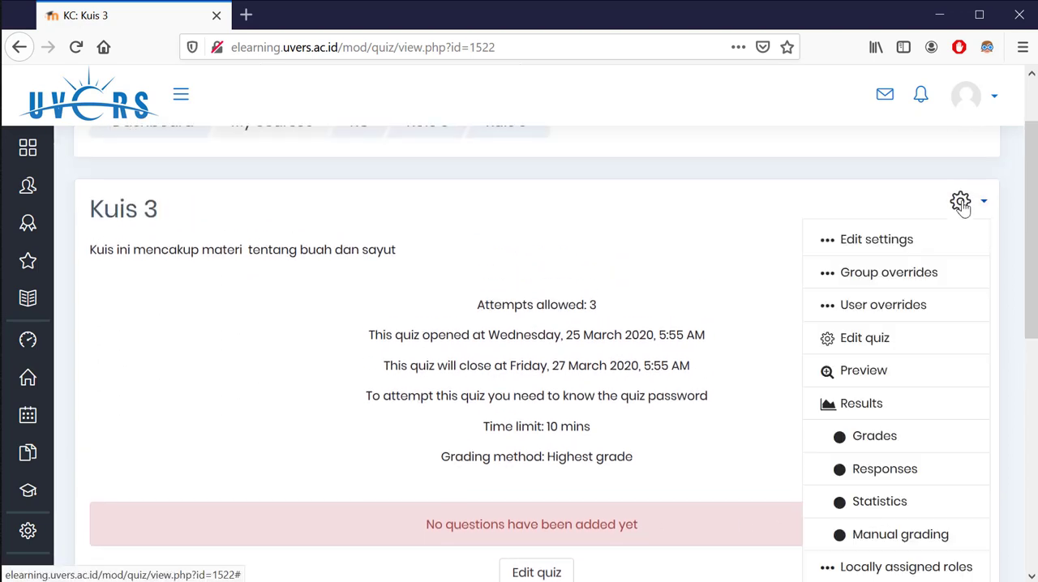
click(862, 342)
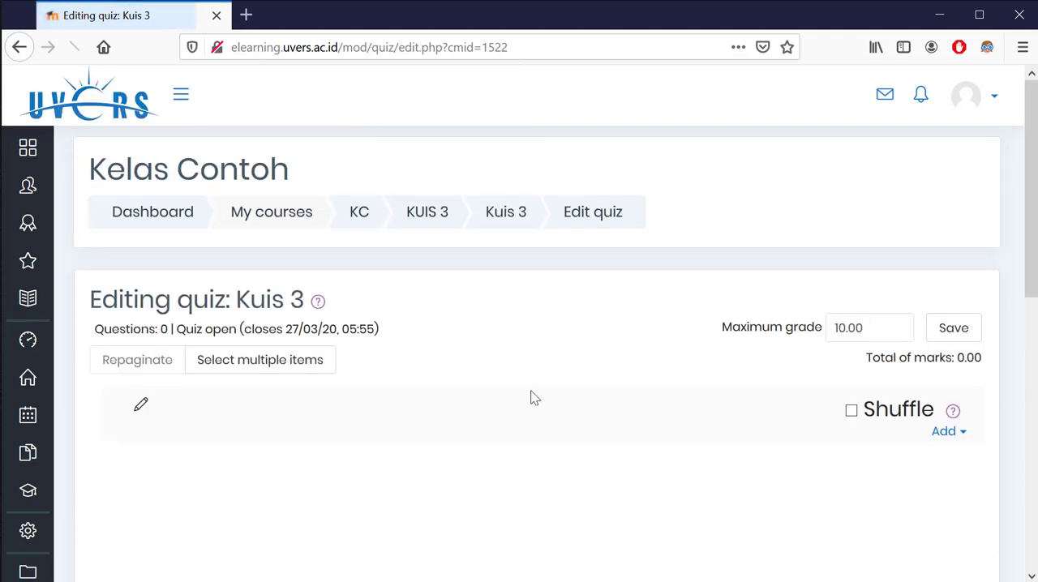
Add all five fruit and vegetable questions from the question bank's Default for KC category to the quiz
scroll(364, 312, down, 4)
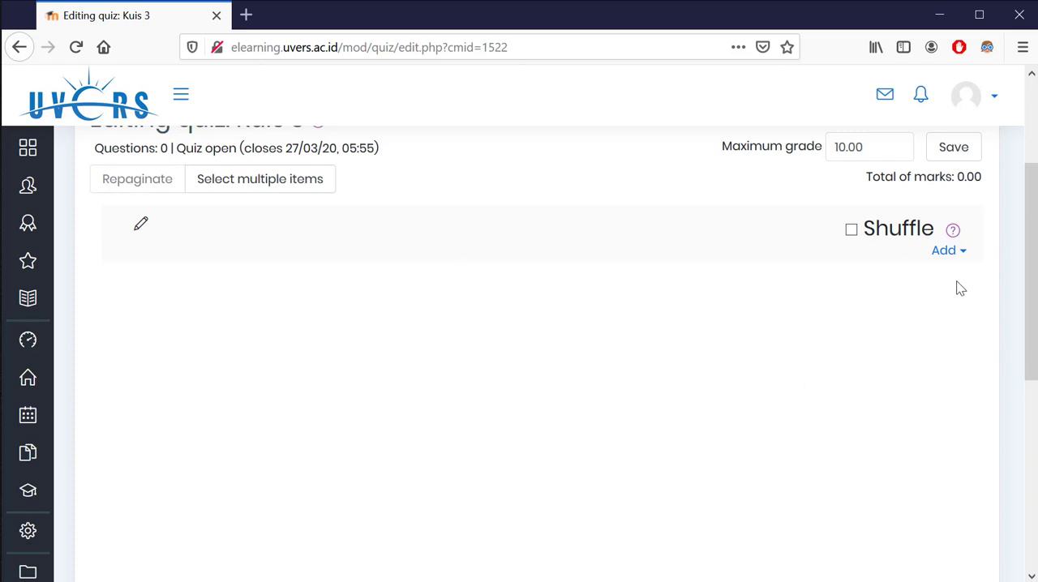
click(945, 253)
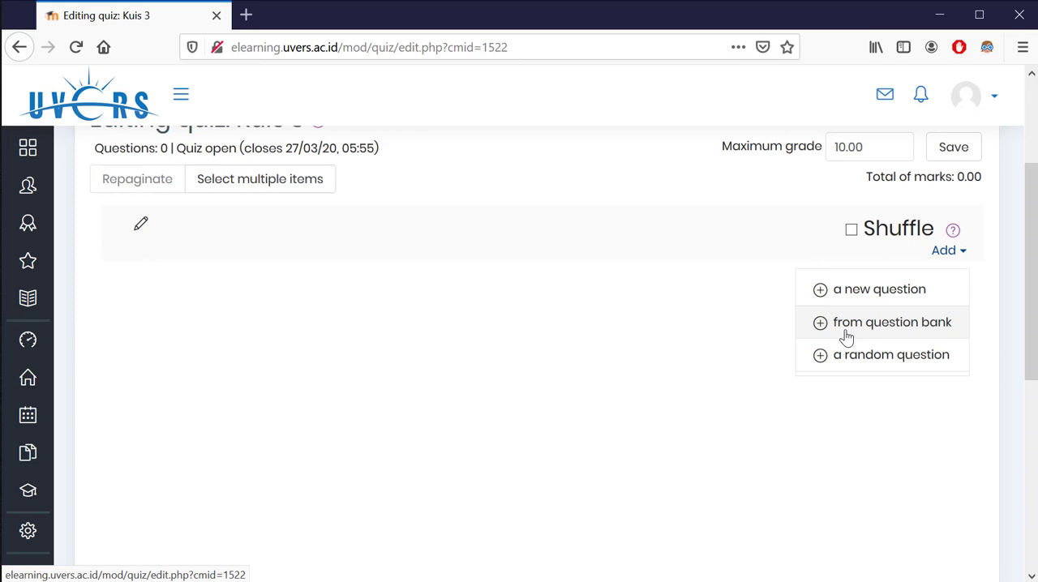
click(899, 333)
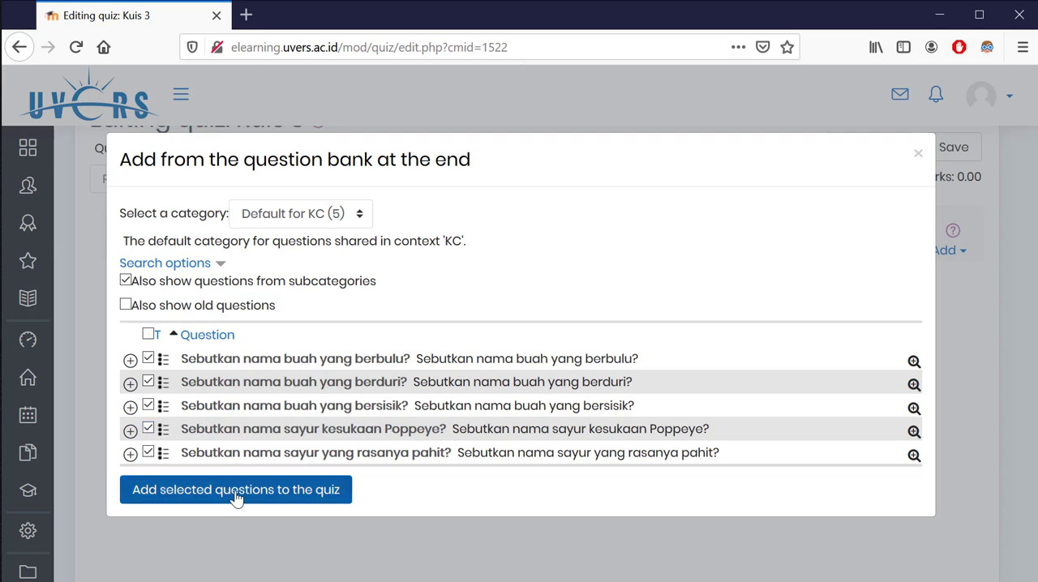
click(200, 496)
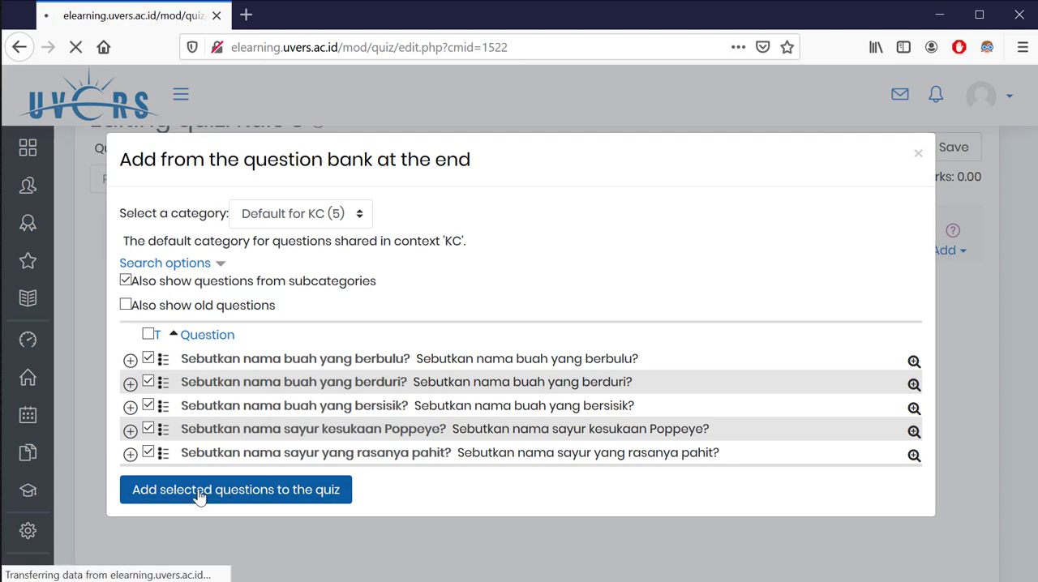
scroll(543, 326, down, 2)
scroll(542, 327, down, 1)
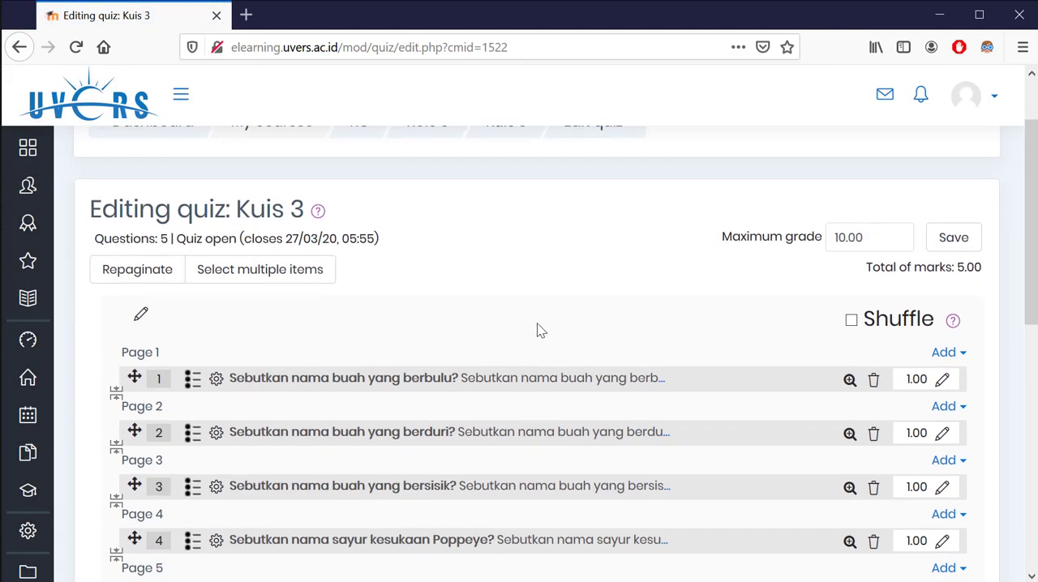
Preview the first question, "Sebutkan nama buah yang berbulu?", with its answer options and close the preview window
click(850, 379)
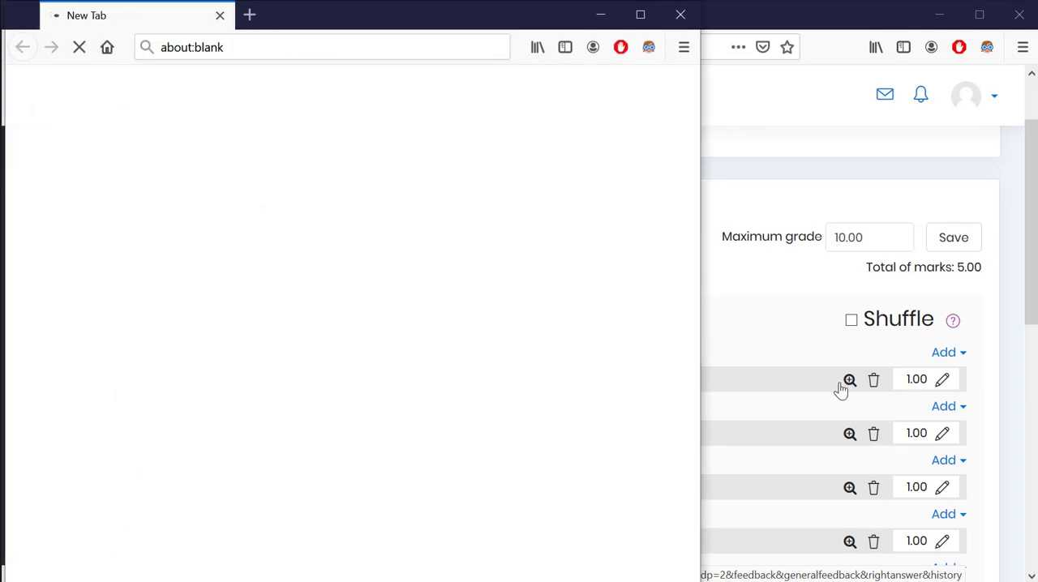
scroll(221, 296, down, 4)
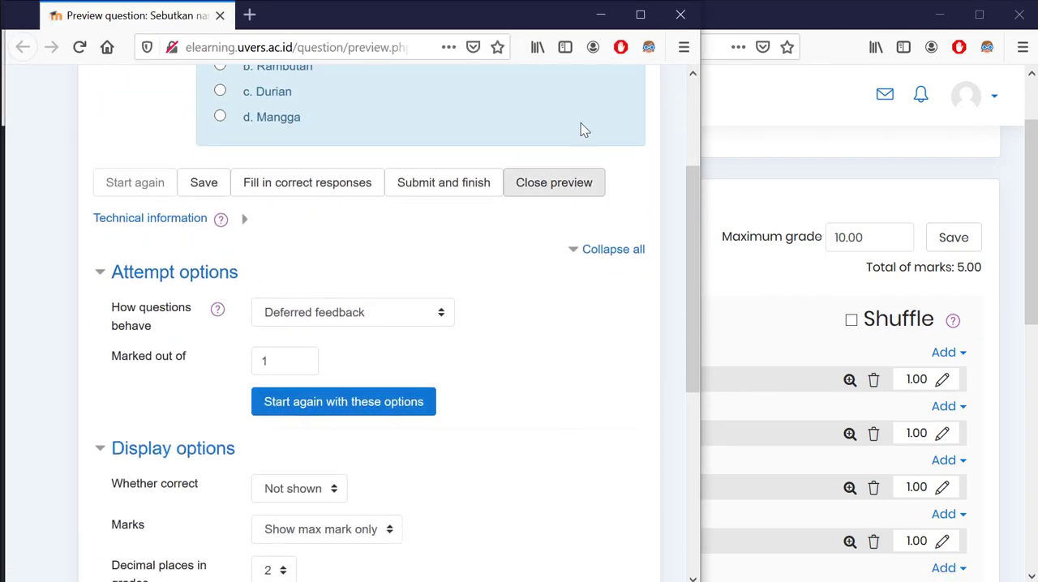
click(685, 15)
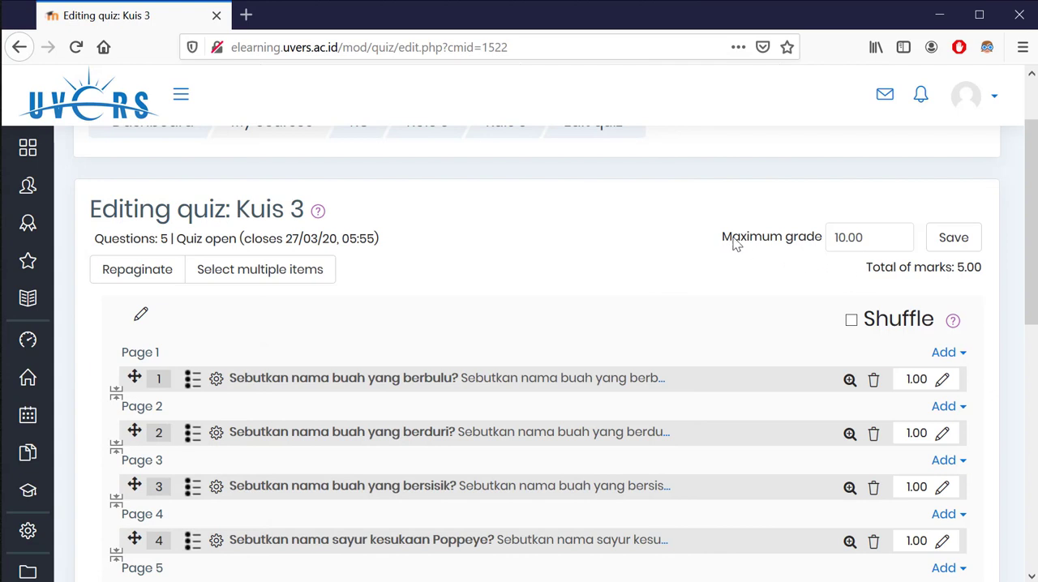
Examine the quiz's maximum grade, the total of marks and the mark of each question
drag(735, 245, 819, 250)
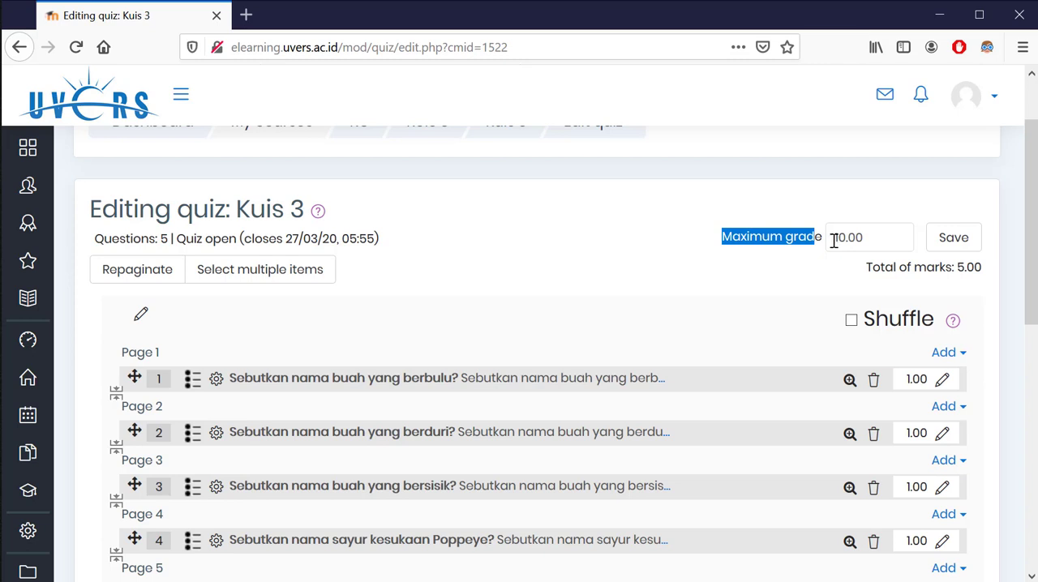
drag(872, 274, 979, 269)
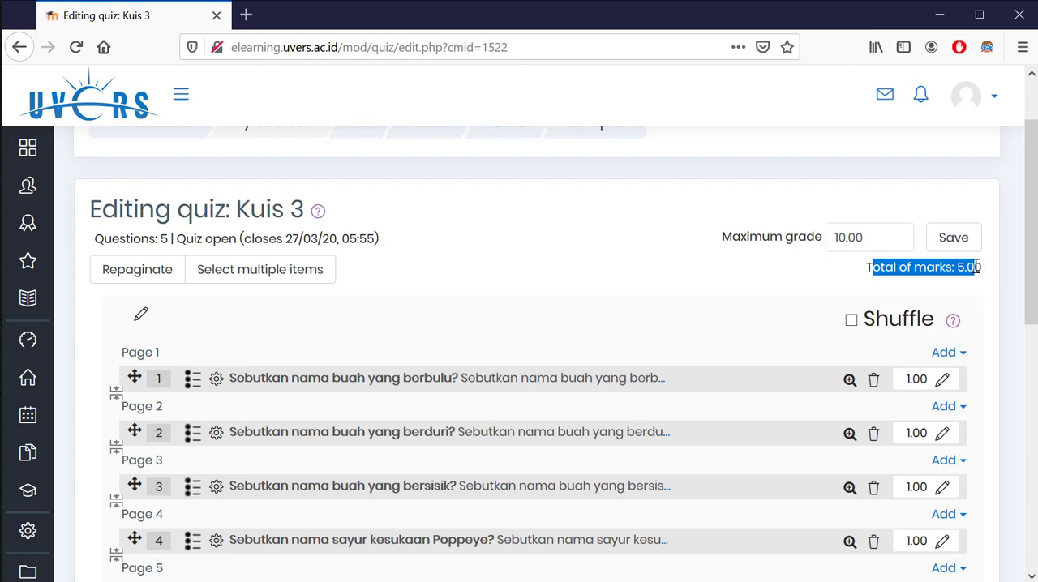
scroll(945, 303, down, 3)
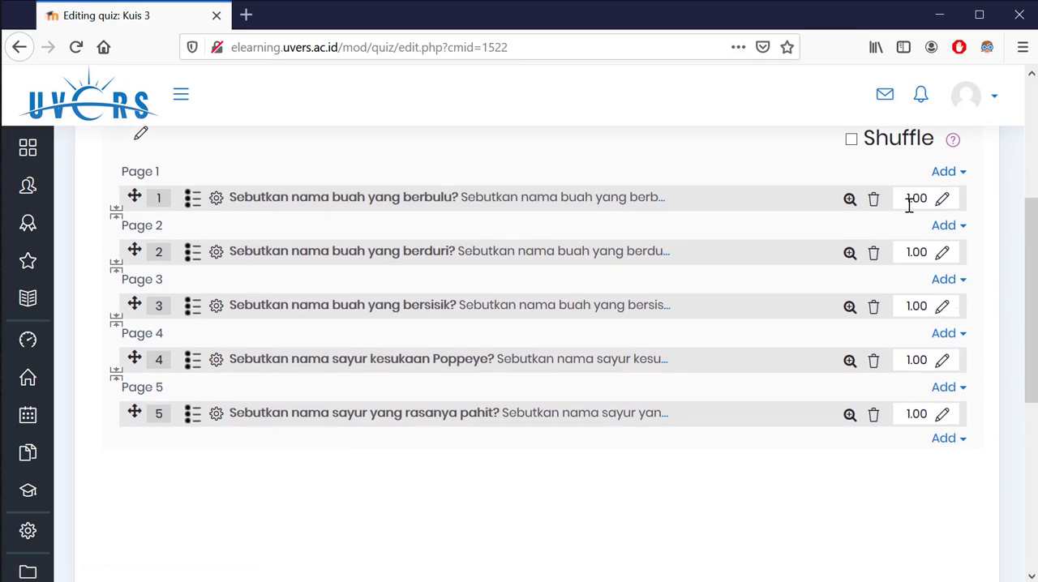
Set the mark of the first three questions, about the buah that is berbulu, berduri and bersisik, to 2 each
click(941, 200)
click(942, 205)
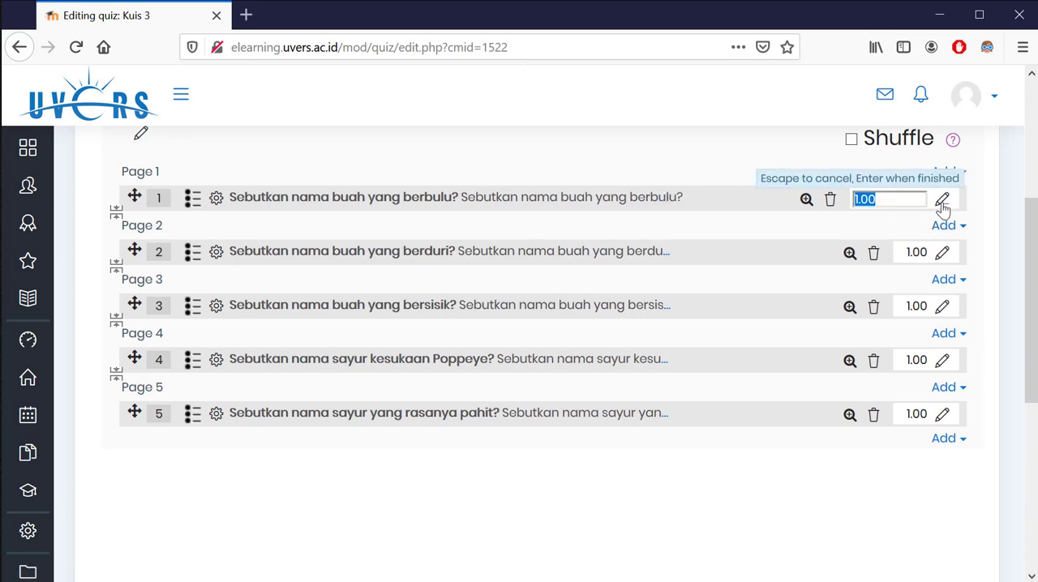
text(2)
key(Return)
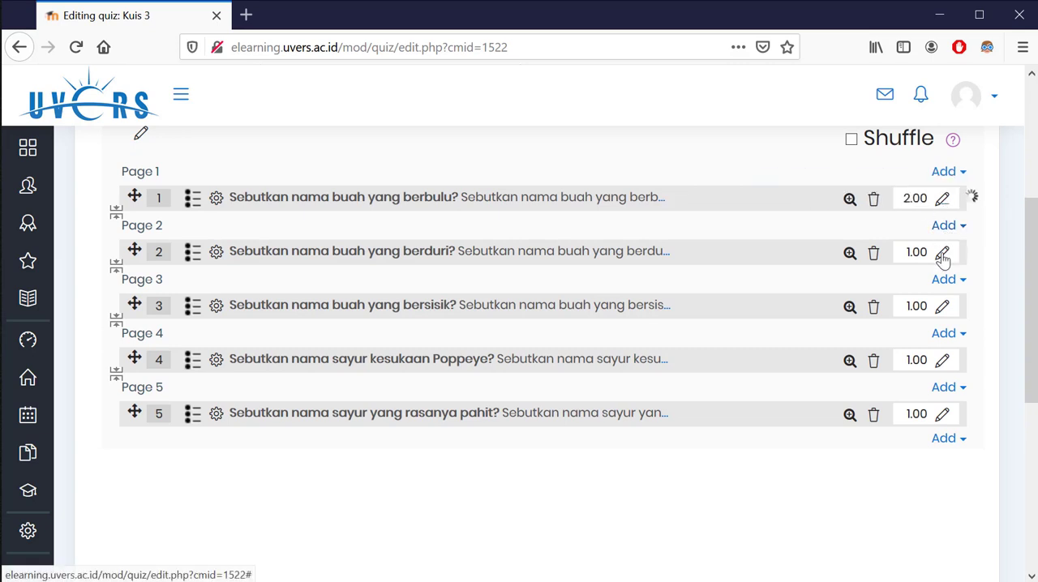
click(941, 256)
text(2)
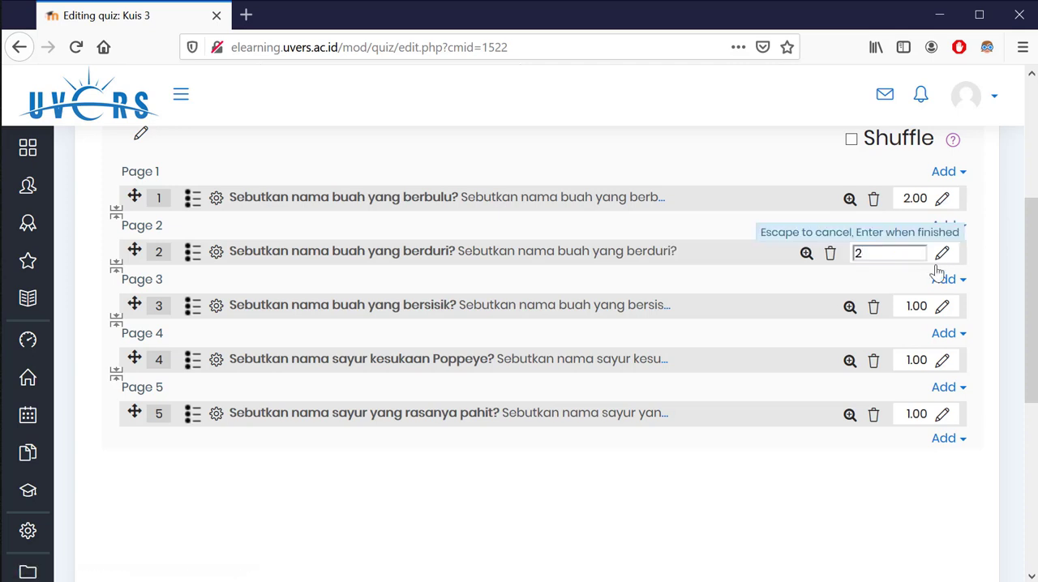
key(Return)
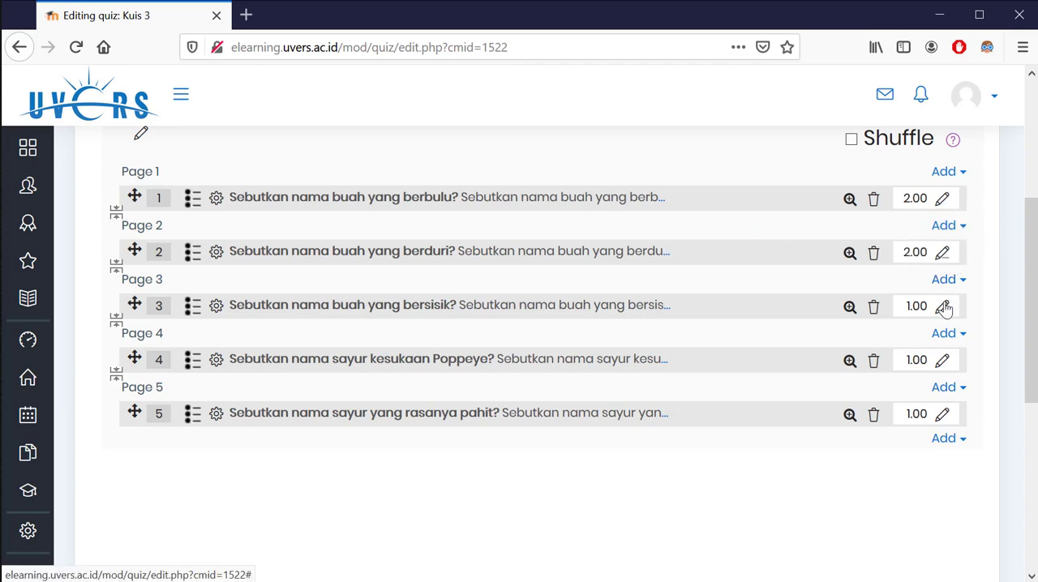
click(943, 307)
text(2)
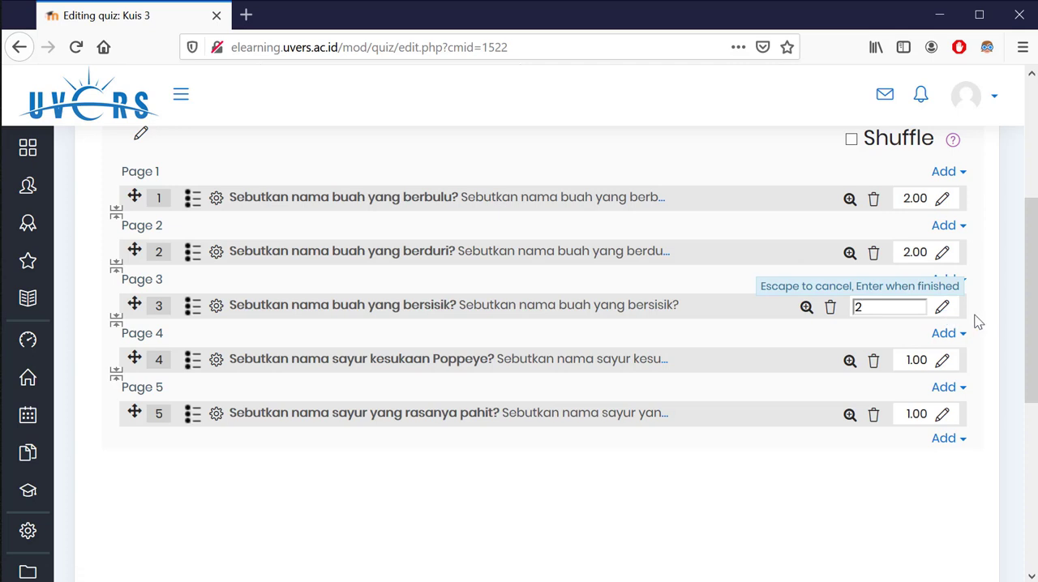
key(Return)
Set the mark of the two vegetable questions, numbers 4 and 5, to 2 each
click(943, 361)
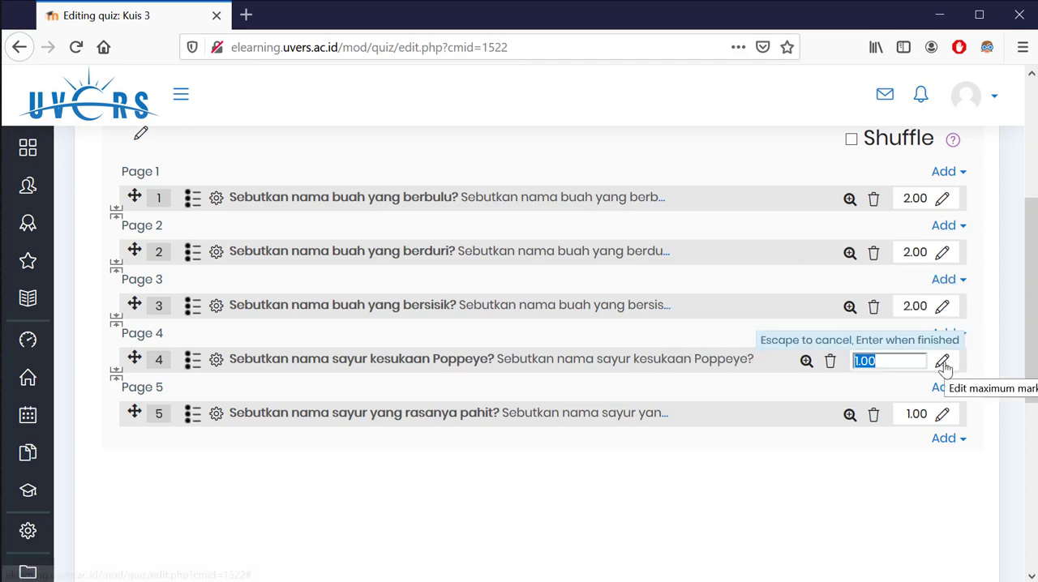
text(2)
key(Return)
click(943, 414)
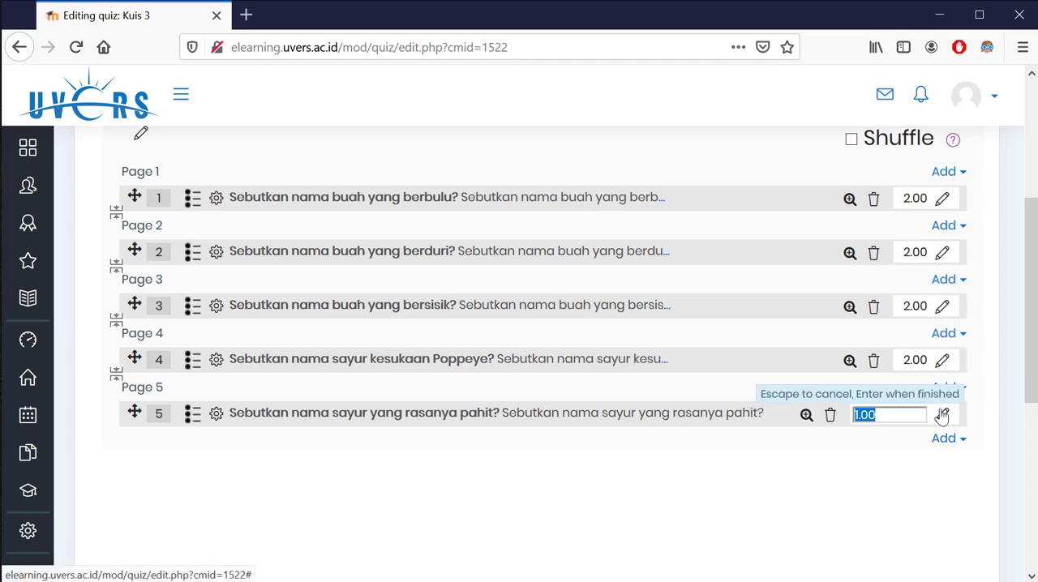
text(2)
key(Return)
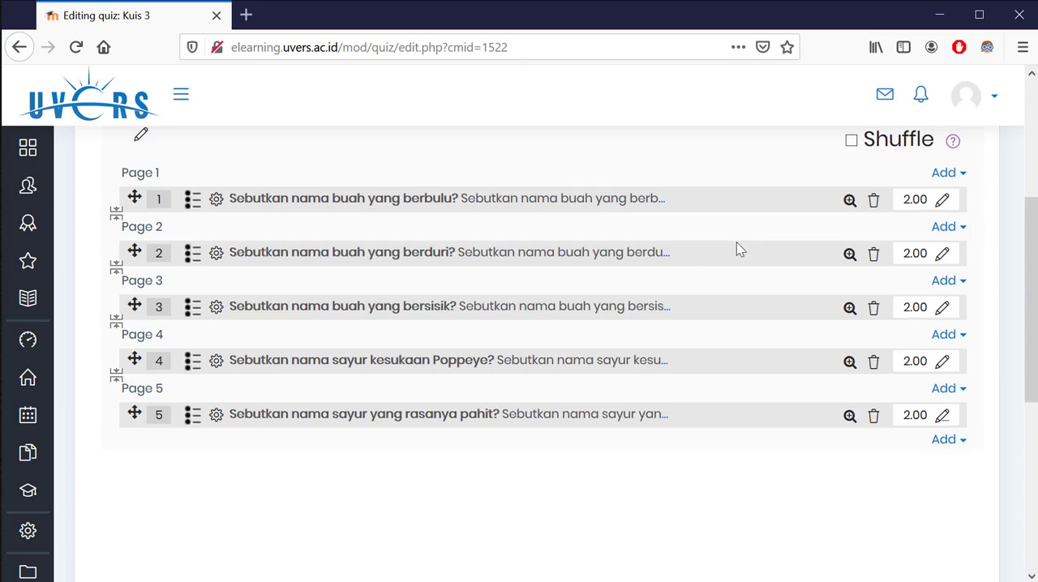
Enable question shuffling for the quiz and save it with a maximum grade of 10.00
scroll(736, 248, up, 2)
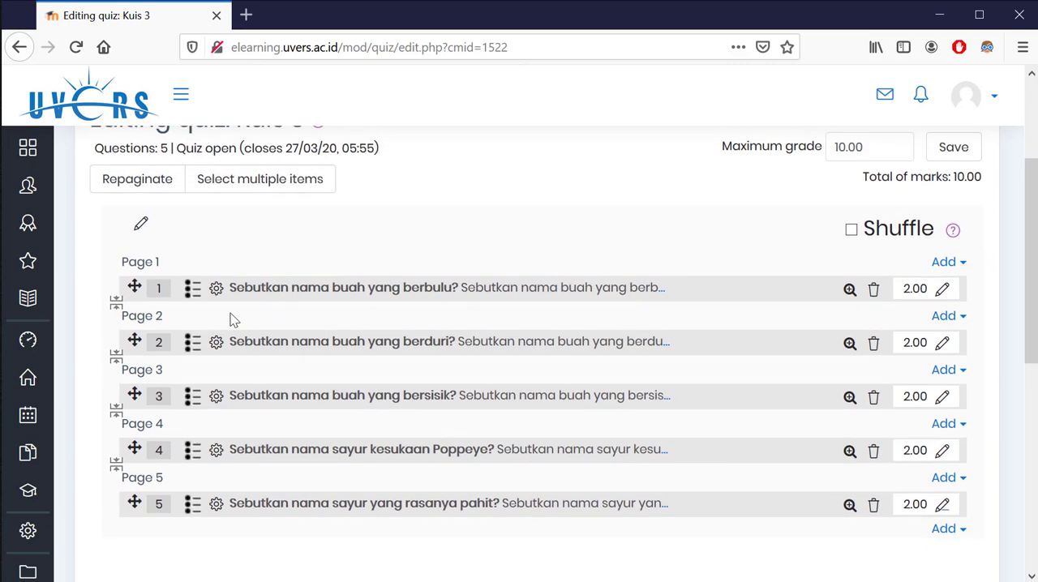
click(851, 232)
click(952, 146)
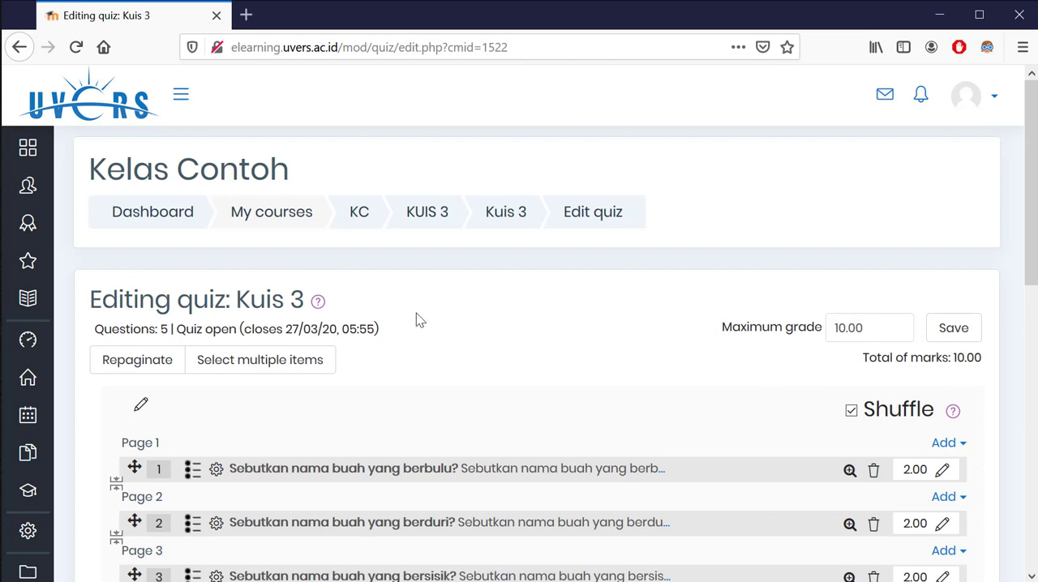
Return to the Kelas Contoh (KC) course page and turn off its editing mode
scroll(415, 320, down, 2)
scroll(415, 321, up, 2)
click(358, 213)
scroll(508, 373, down, 4)
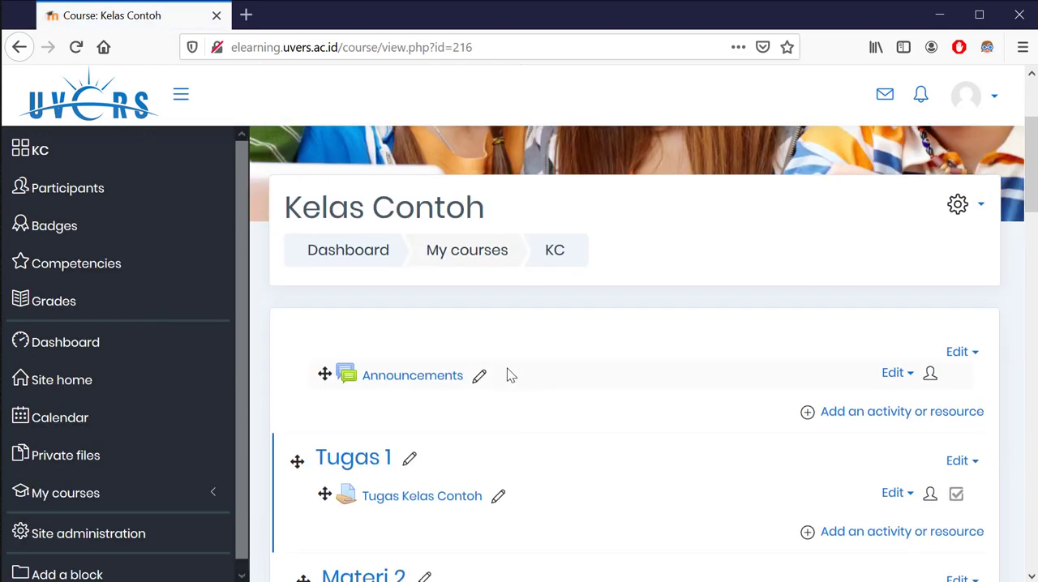
scroll(387, 394, down, 4)
scroll(387, 394, down, 4)
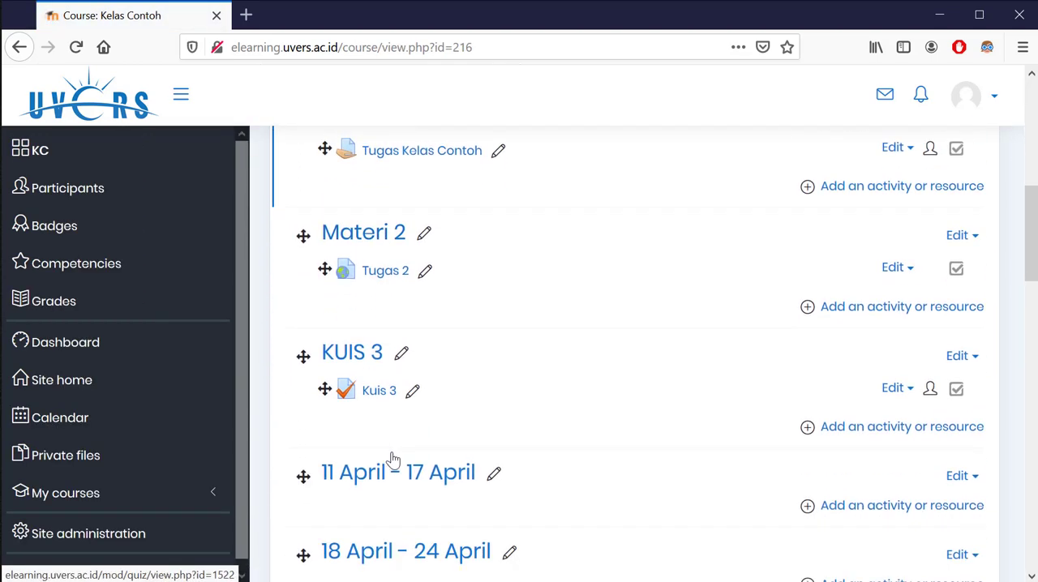
scroll(592, 410, up, 10)
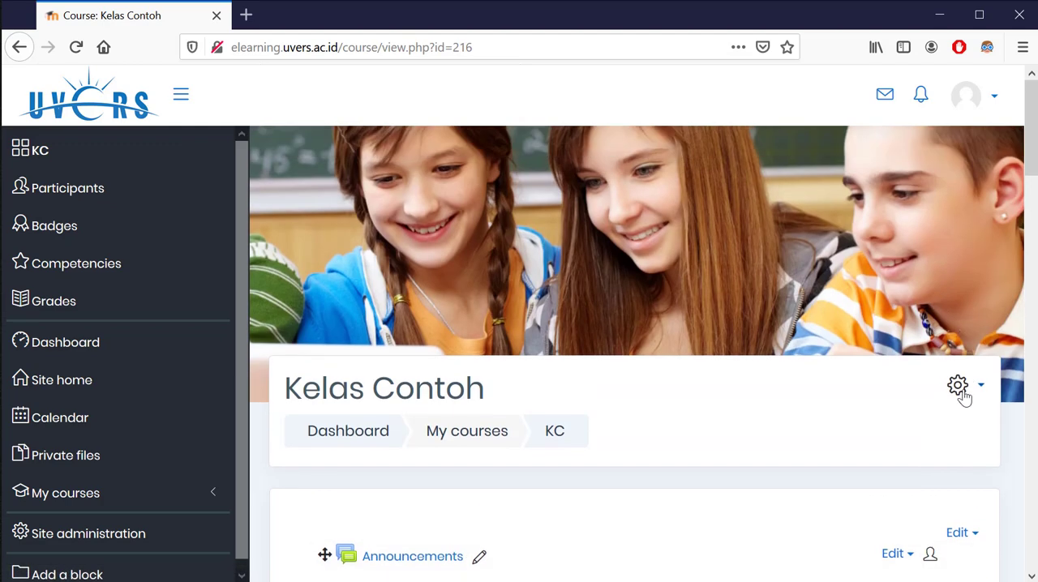
click(961, 391)
click(927, 463)
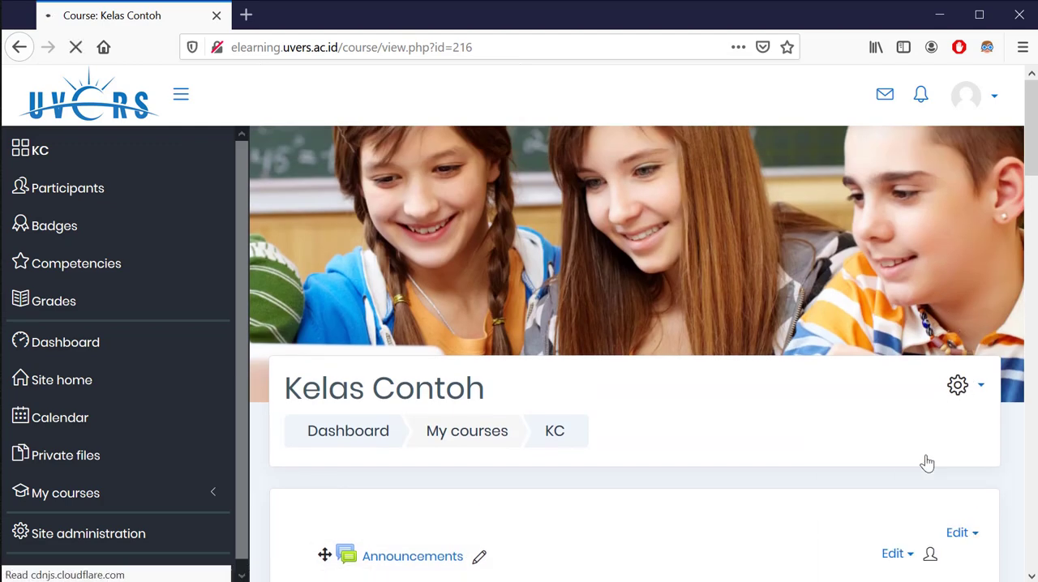
scroll(576, 395, down, 3)
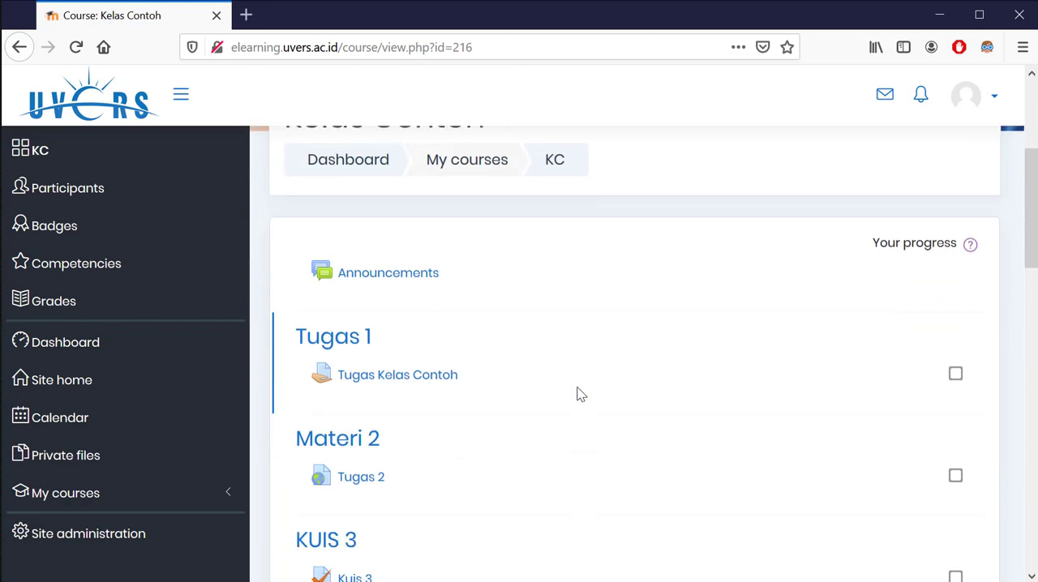
scroll(473, 328, down, 2)
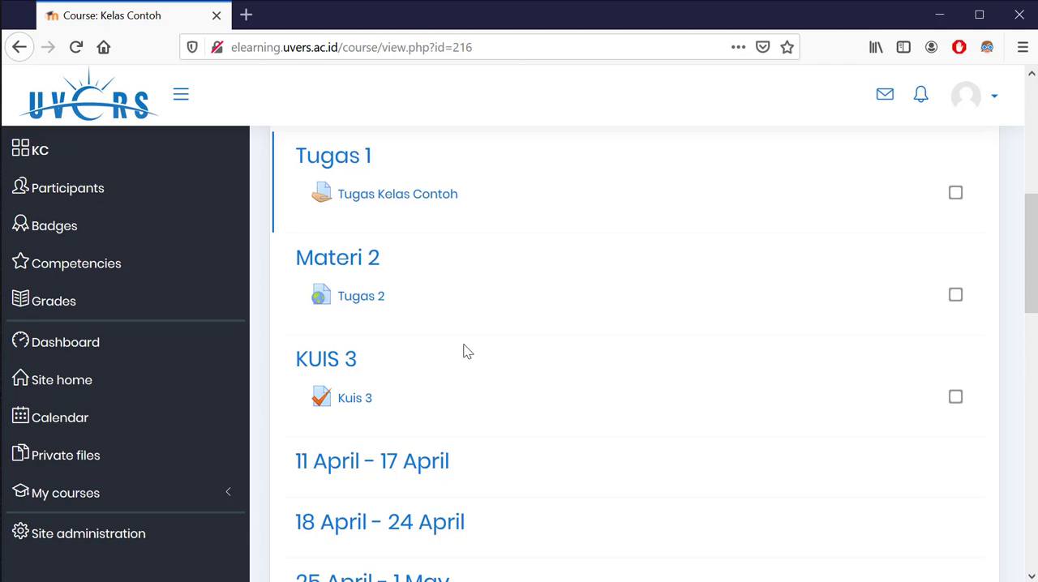
Open a private browser window and load elearning.uvers.ac.id in it
key(ctrl+shift+p)
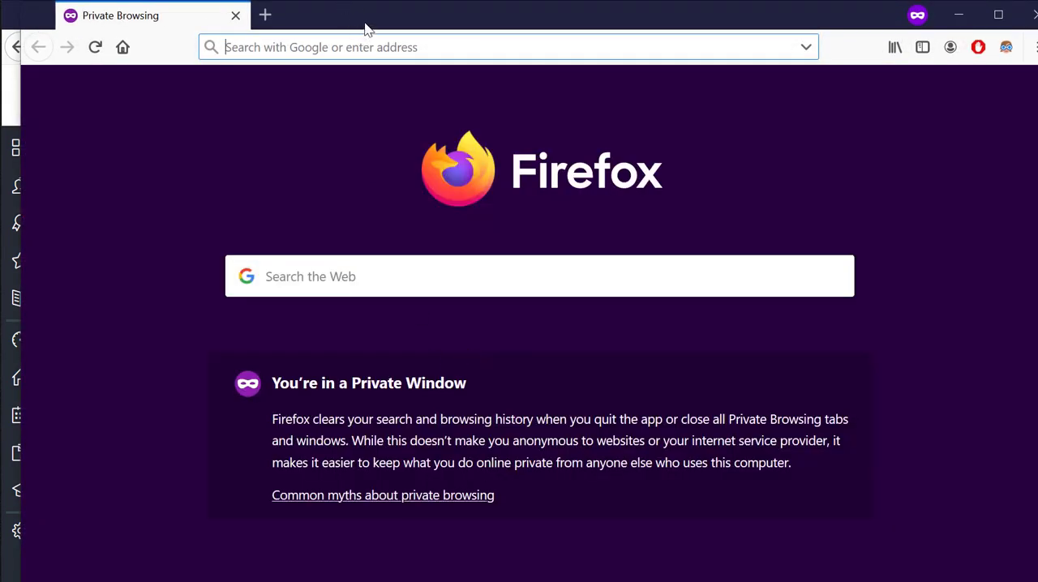
drag(365, 29, 348, 29)
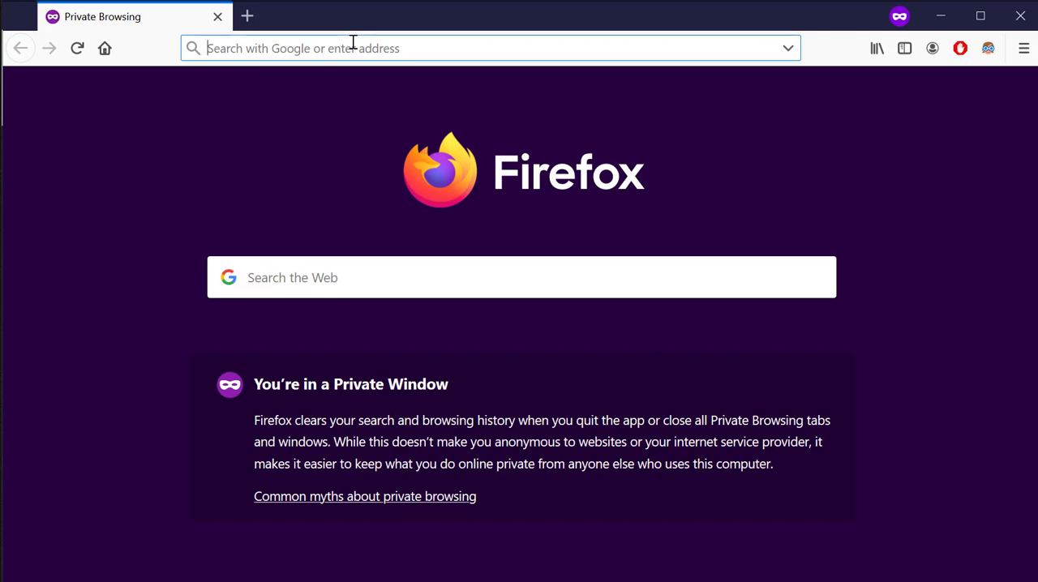
text(elearning.uvers.ac.id/)
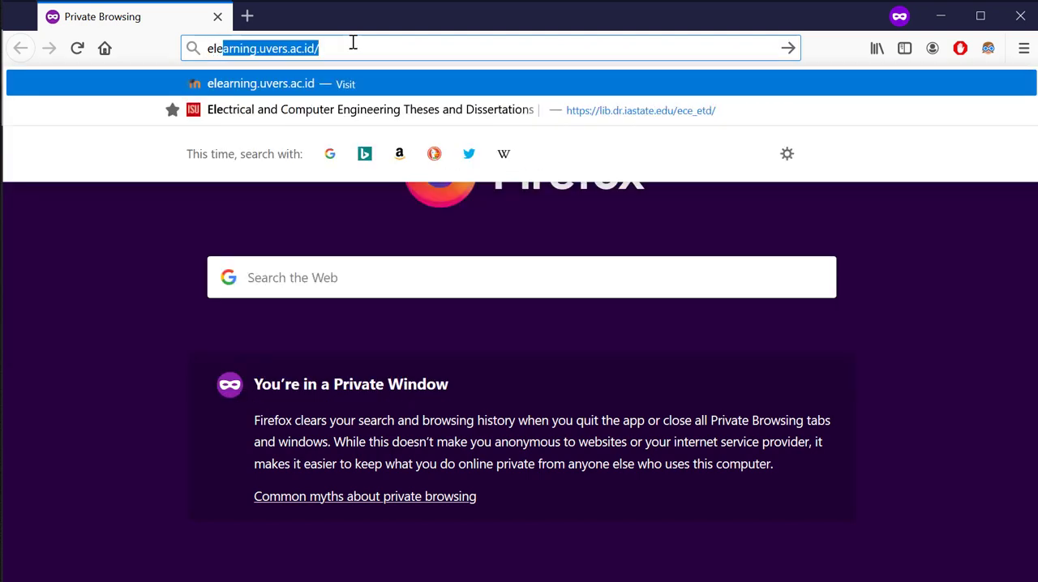
key(Return)
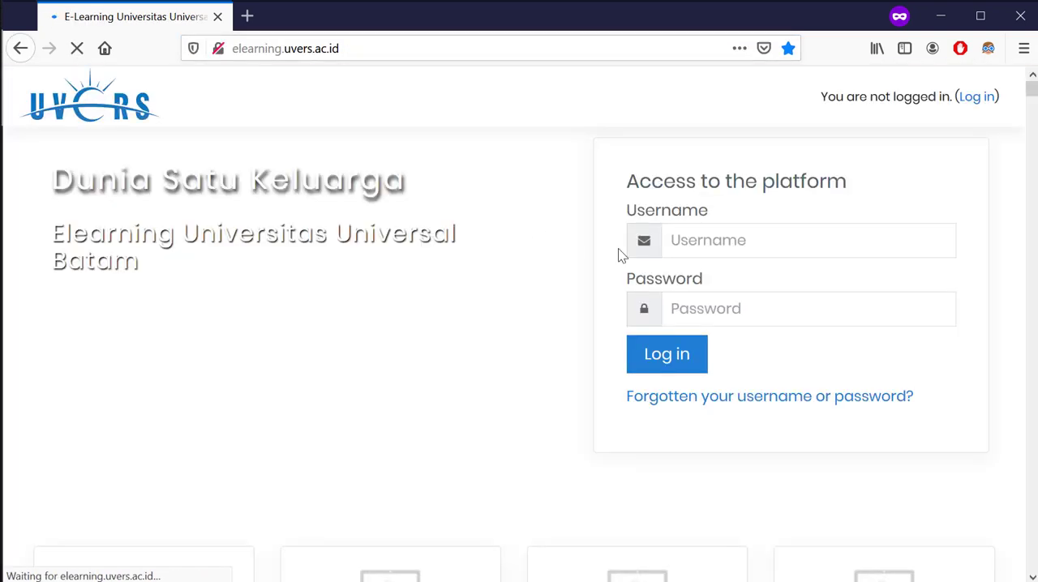
Log in to the e-learning platform with the student account's username and password
click(719, 243)
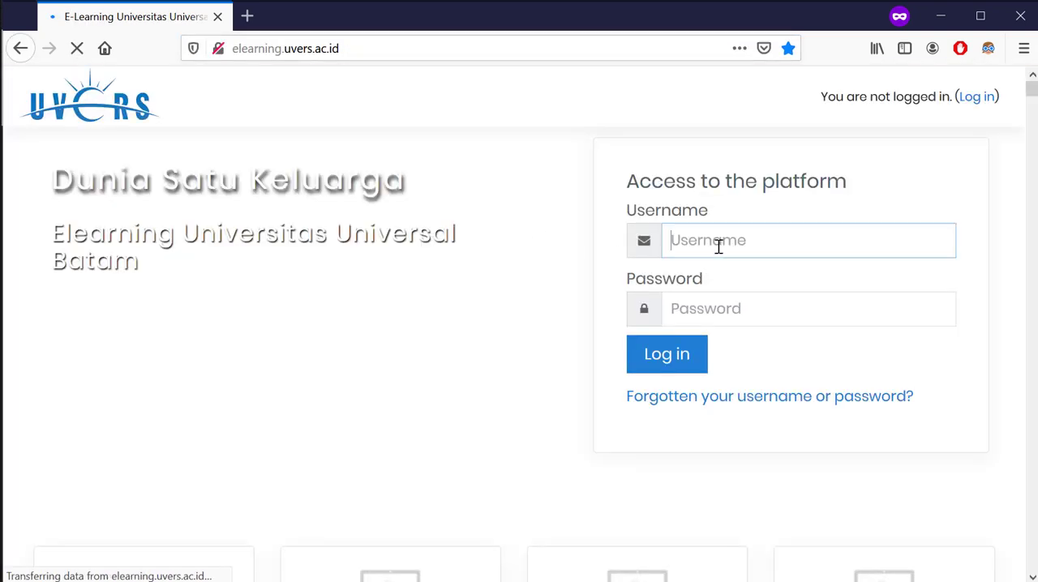
text(2019)
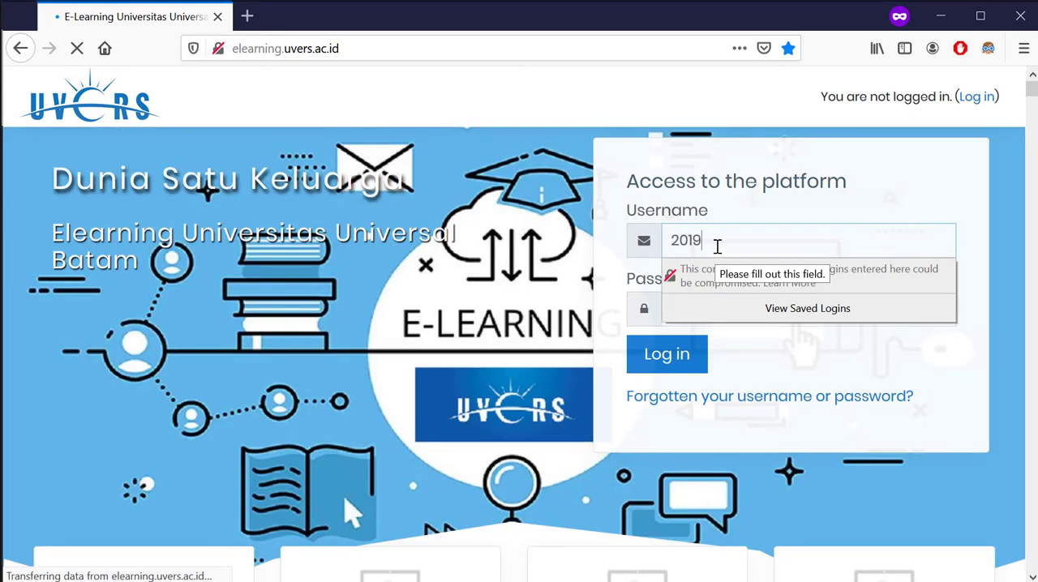
text(123123)
key(Tab)
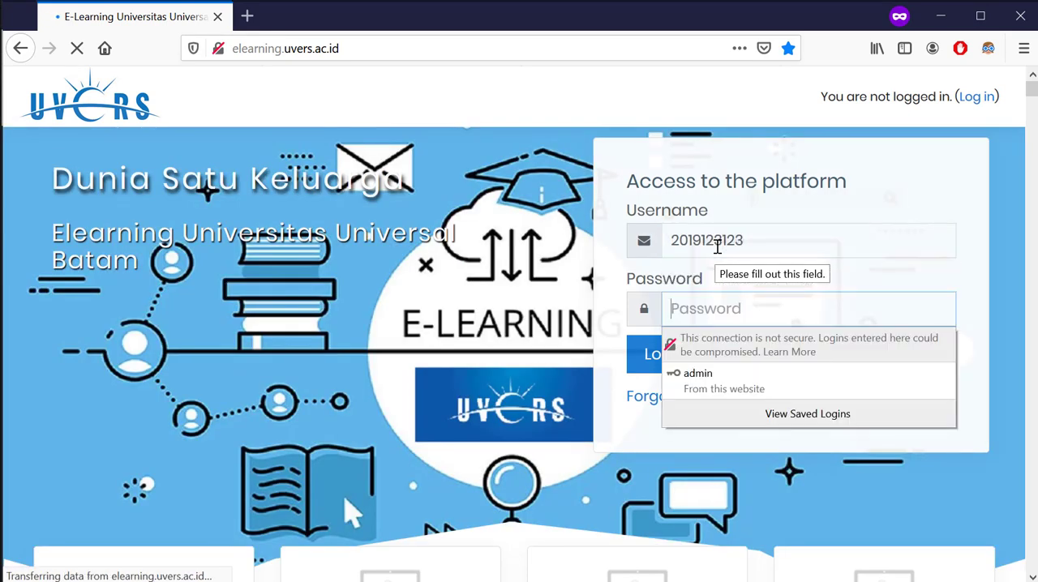
text(12●●●●●●●●)
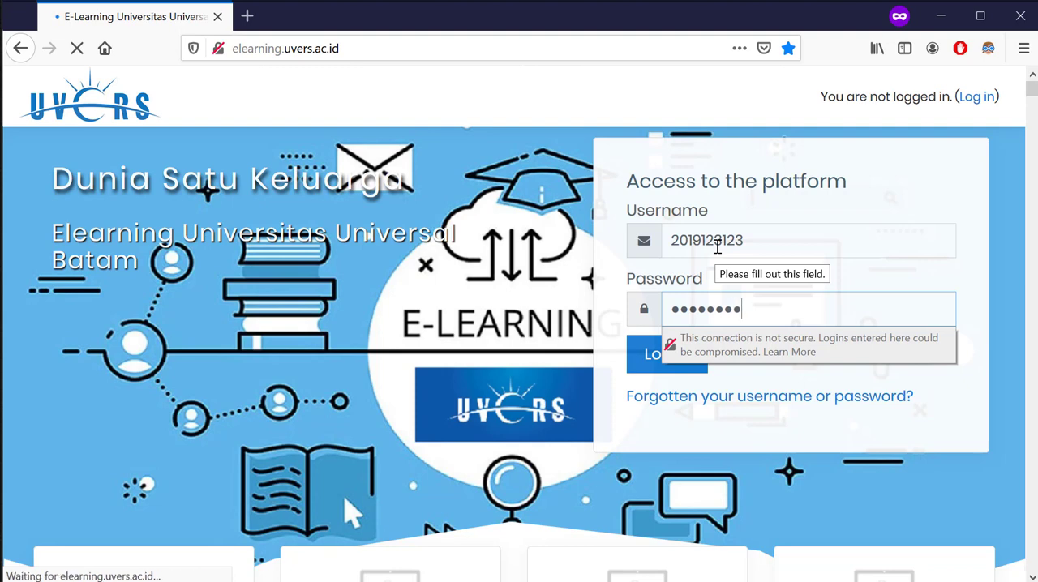
text(●●●)
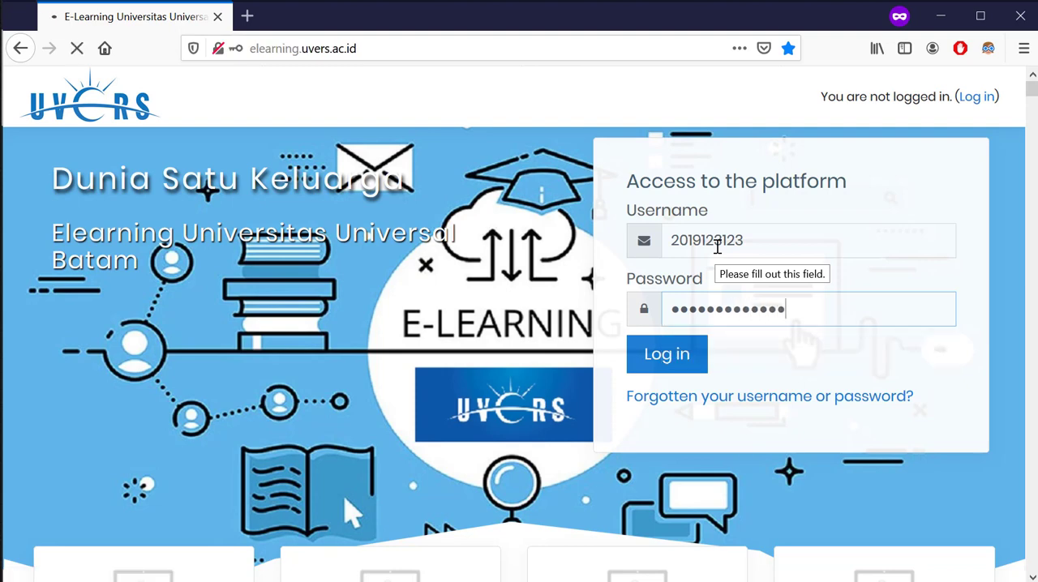
key(Return)
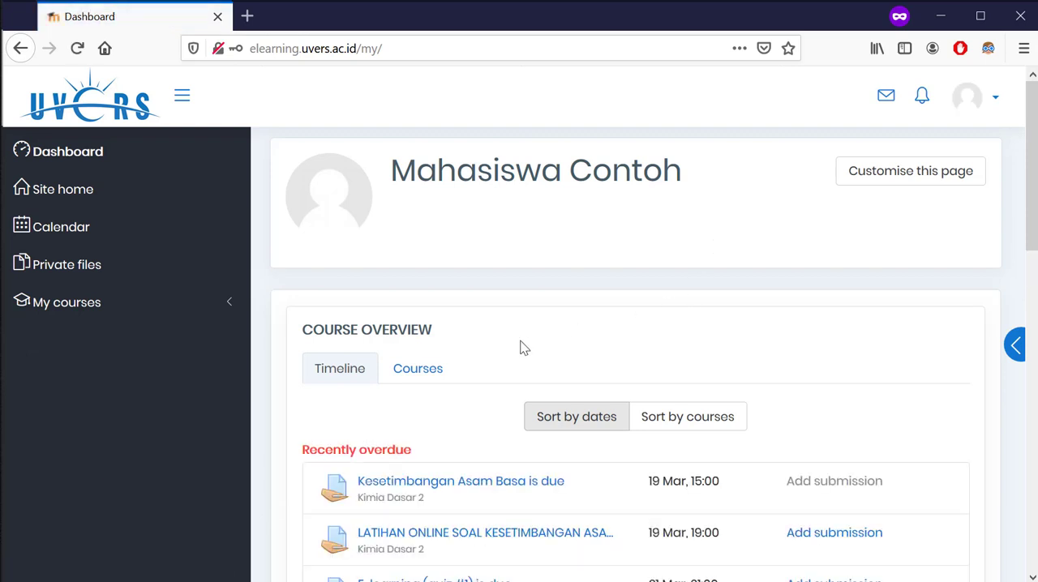
Review the dashboard timeline's Recently overdue, Today and Next 7 days activities, and open Kuis 3 to attempt it
scroll(410, 447, down, 2)
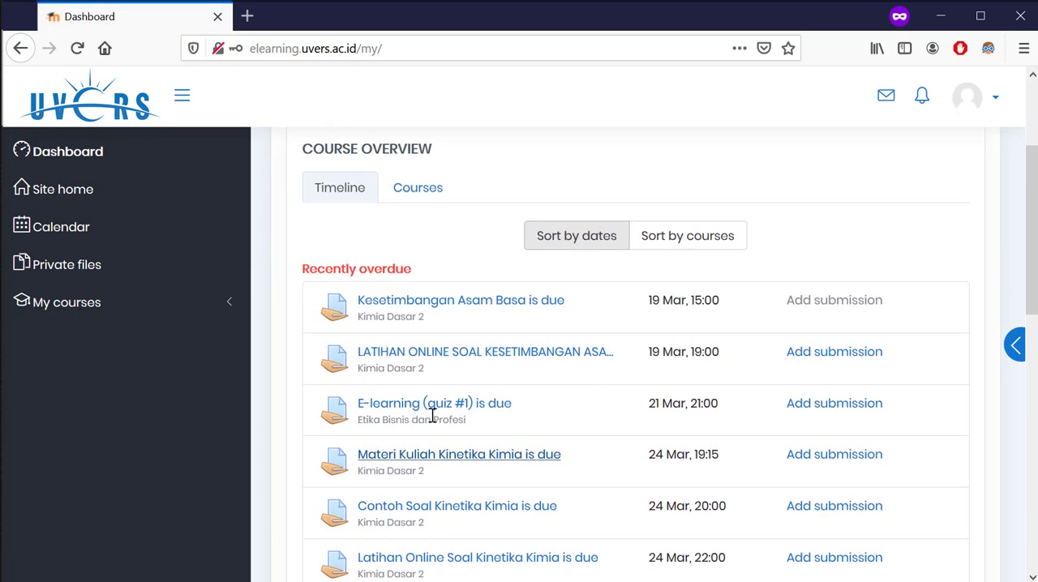
drag(419, 274, 300, 272)
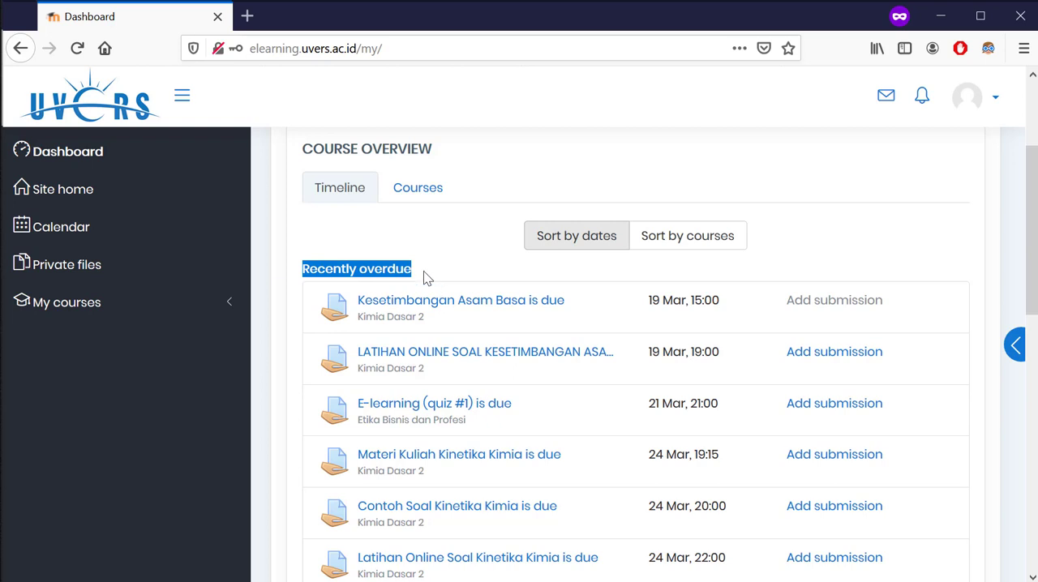
scroll(415, 298, down, 3)
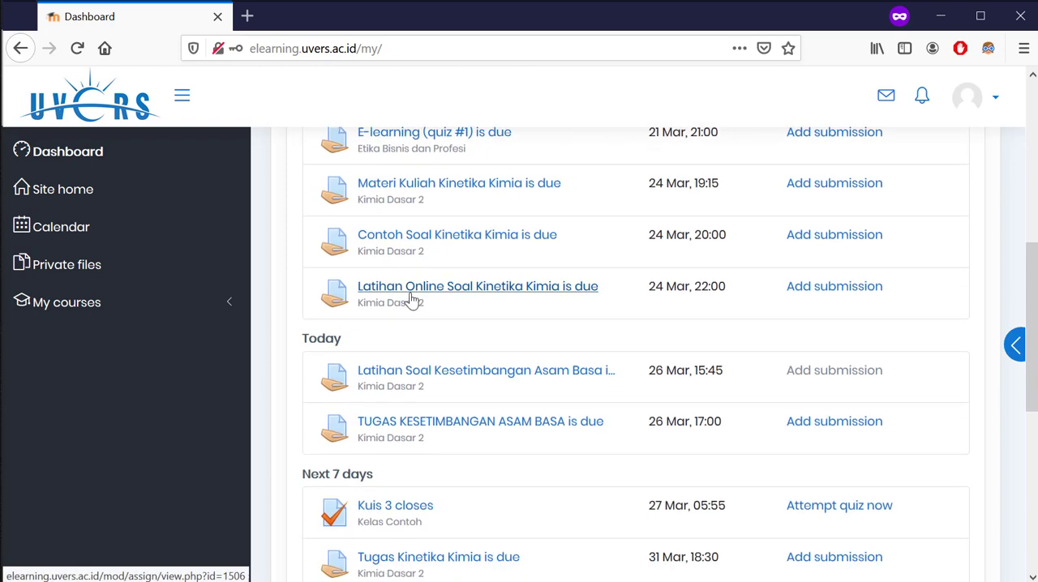
drag(345, 339, 304, 338)
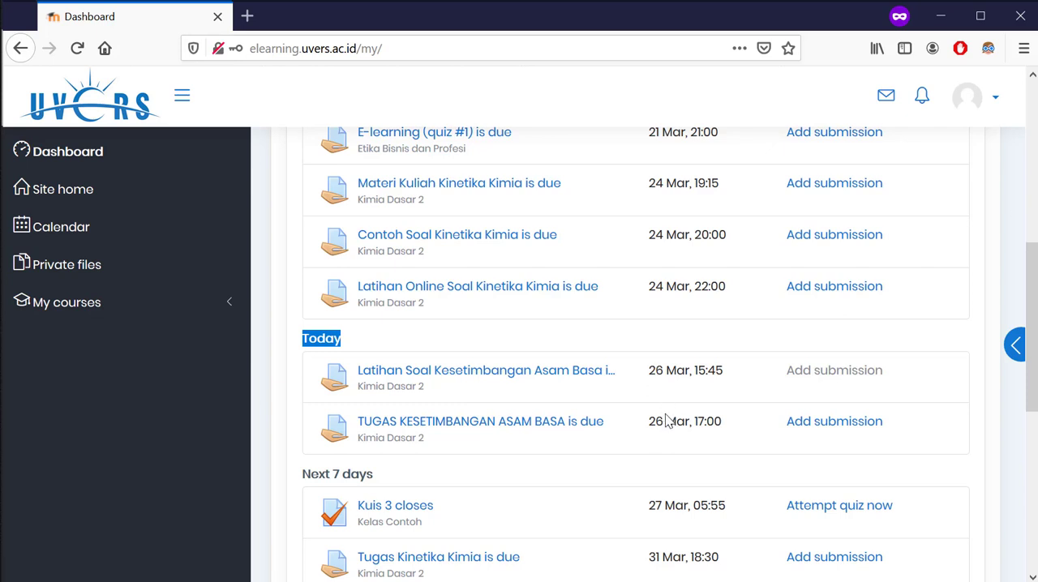
scroll(632, 389, down, 3)
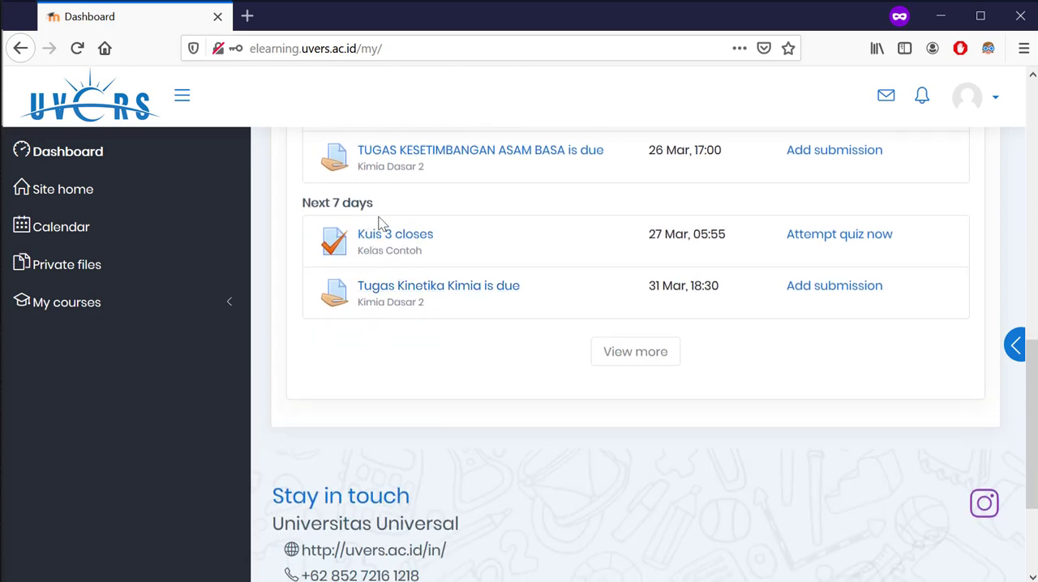
drag(375, 203, 300, 212)
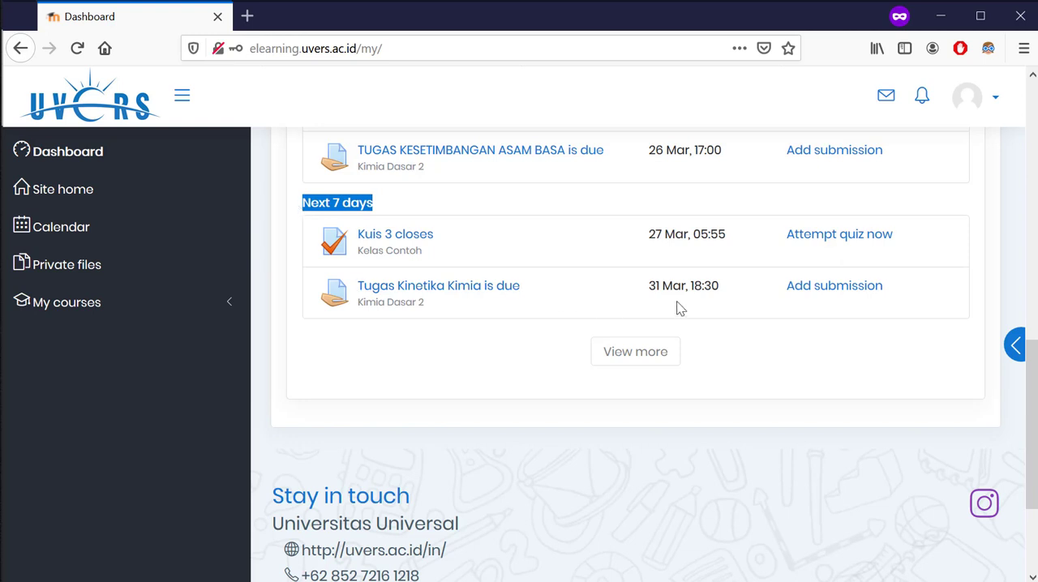
drag(651, 241, 726, 250)
click(727, 252)
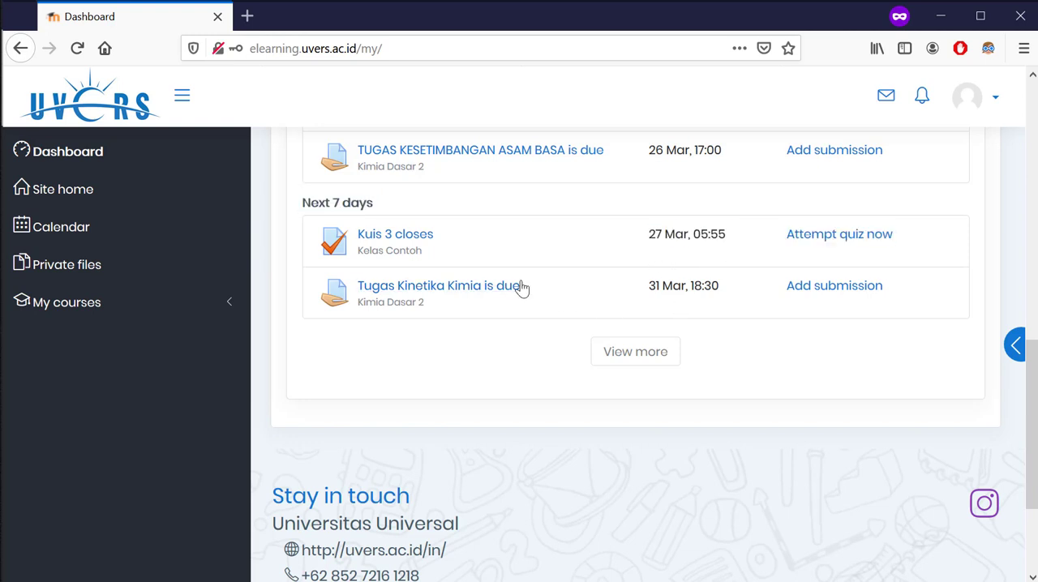
click(812, 244)
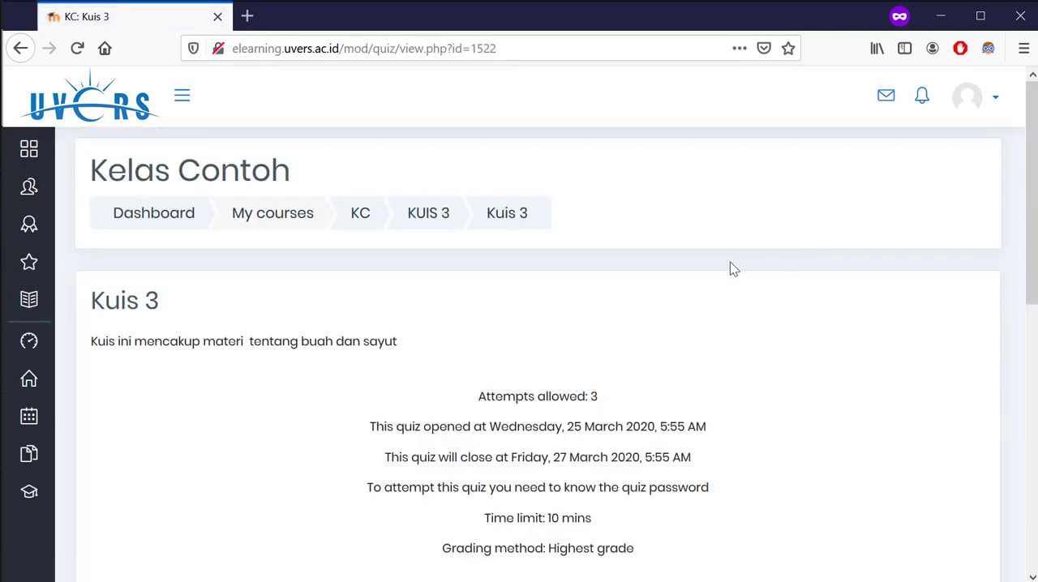
Review Kuis 3's allowed attempts, opening and closing dates, password requirement, time limit and grading method
scroll(733, 270, down, 2)
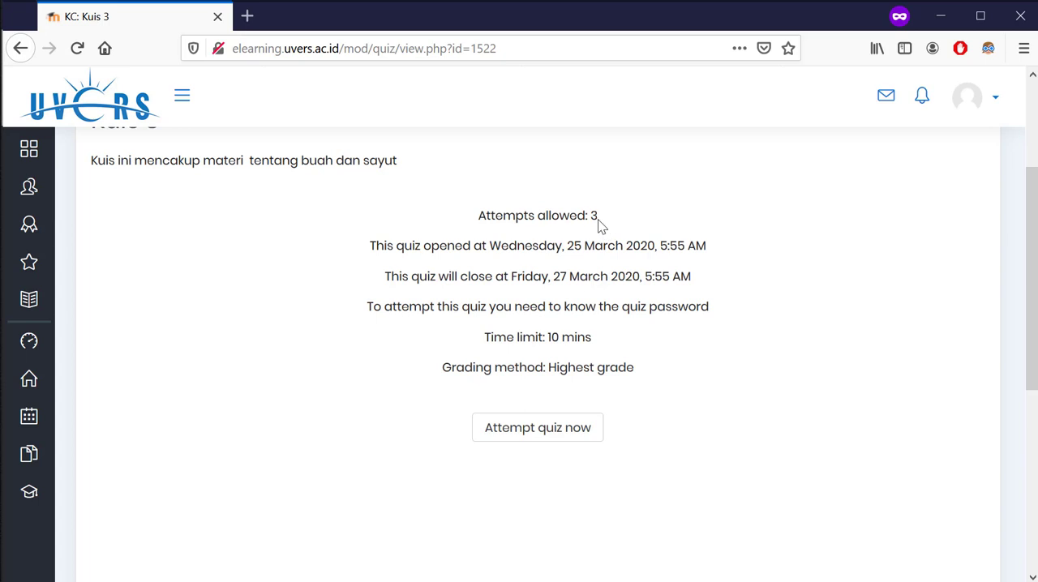
drag(600, 226, 575, 225)
drag(397, 248, 535, 275)
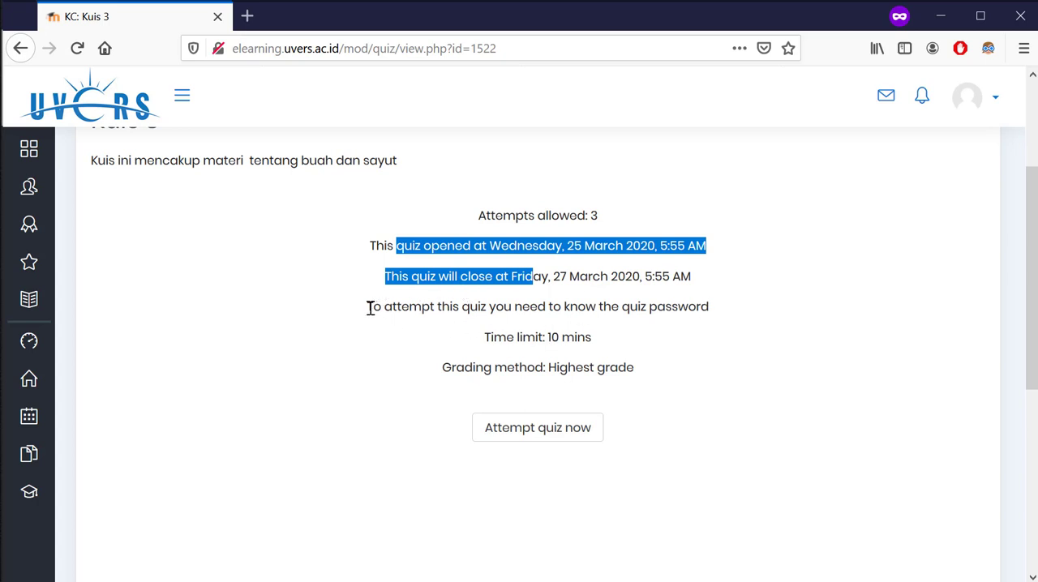
drag(369, 308, 720, 314)
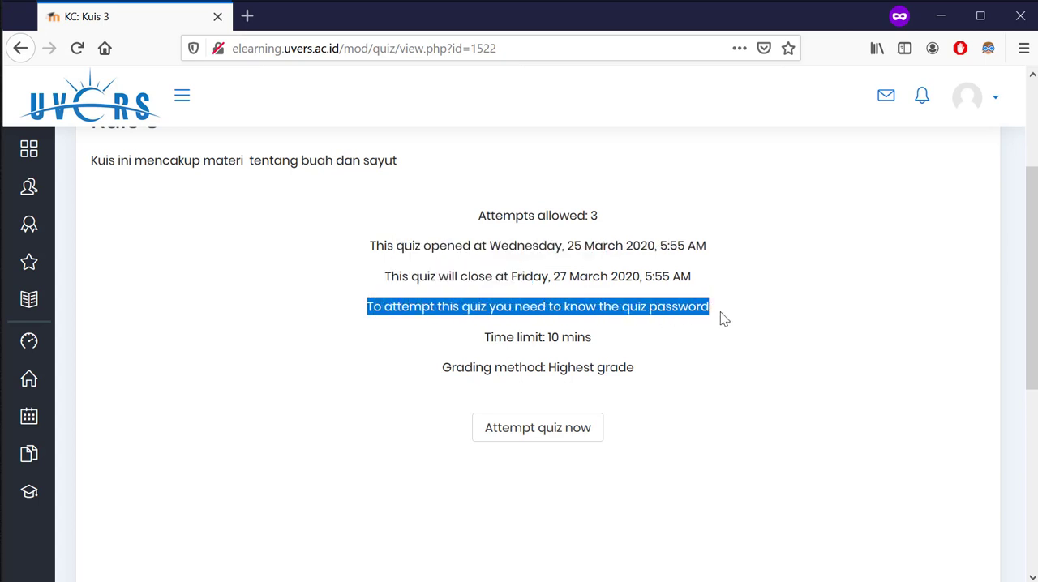
click(593, 345)
drag(592, 341, 537, 339)
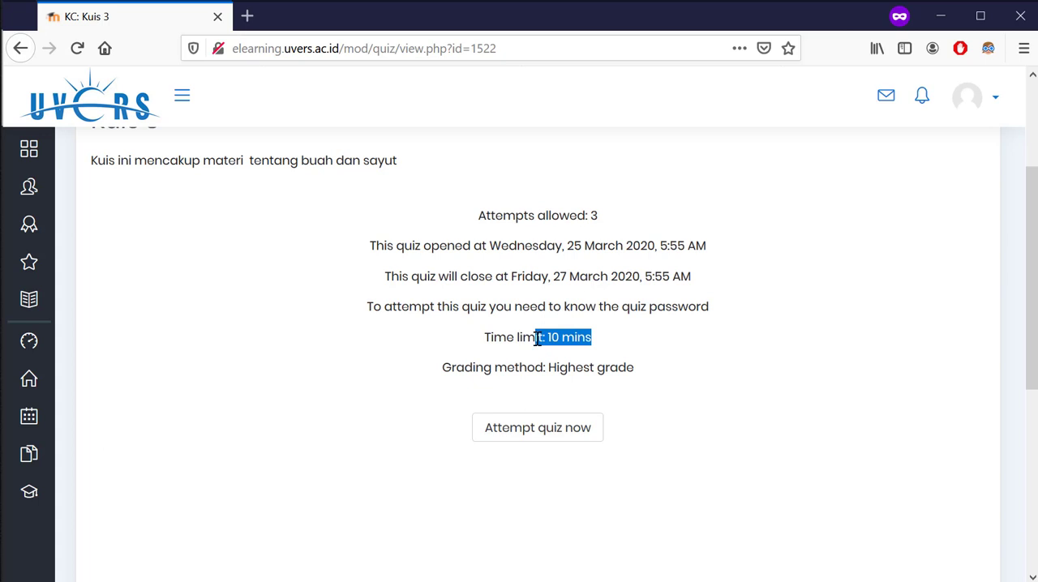
drag(442, 372, 641, 384)
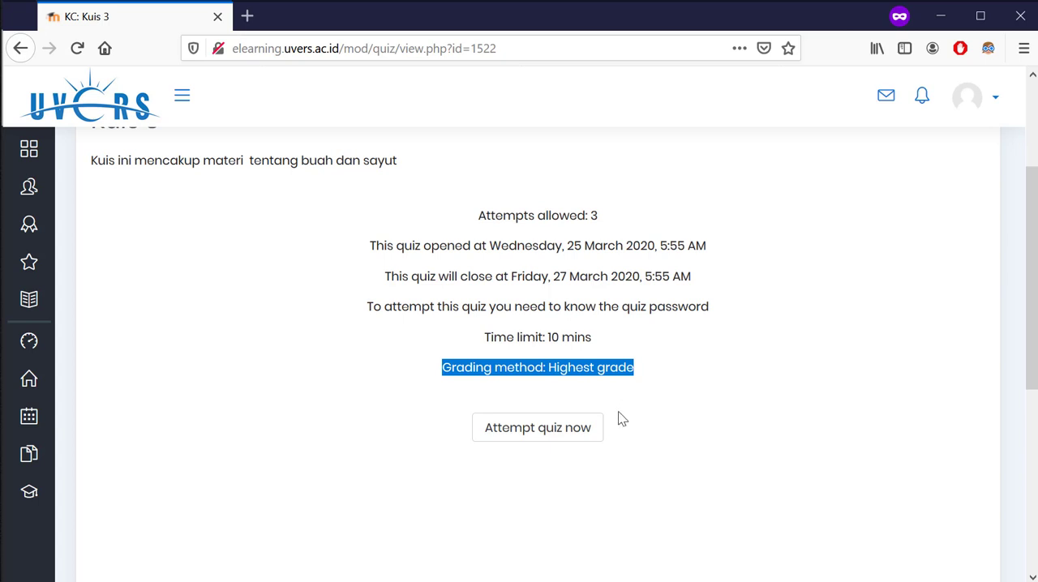
Start an attempt at Kuis 3 by entering the quiz password and accepting the timed-quiz notice
click(532, 438)
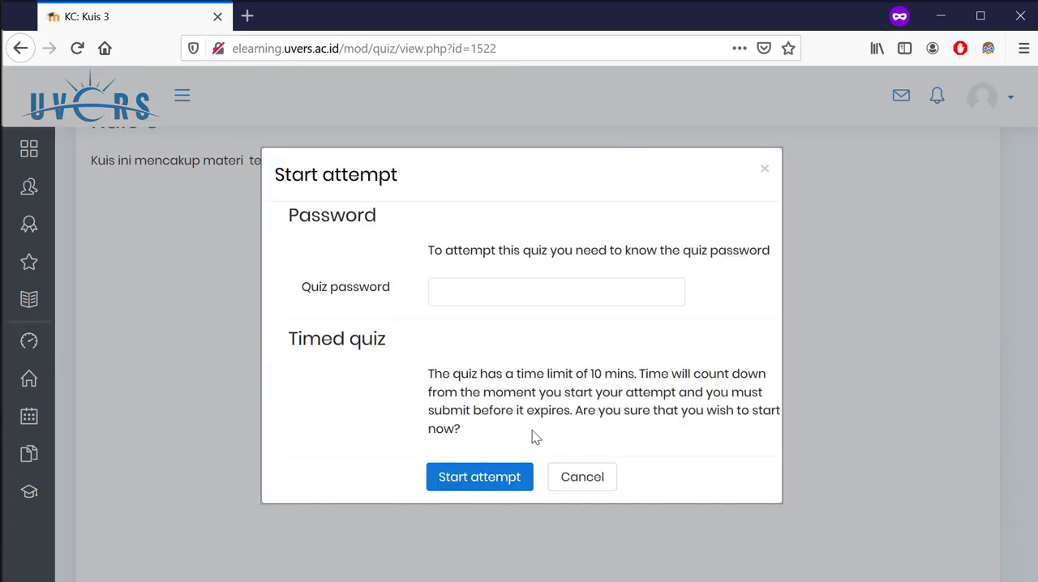
click(512, 290)
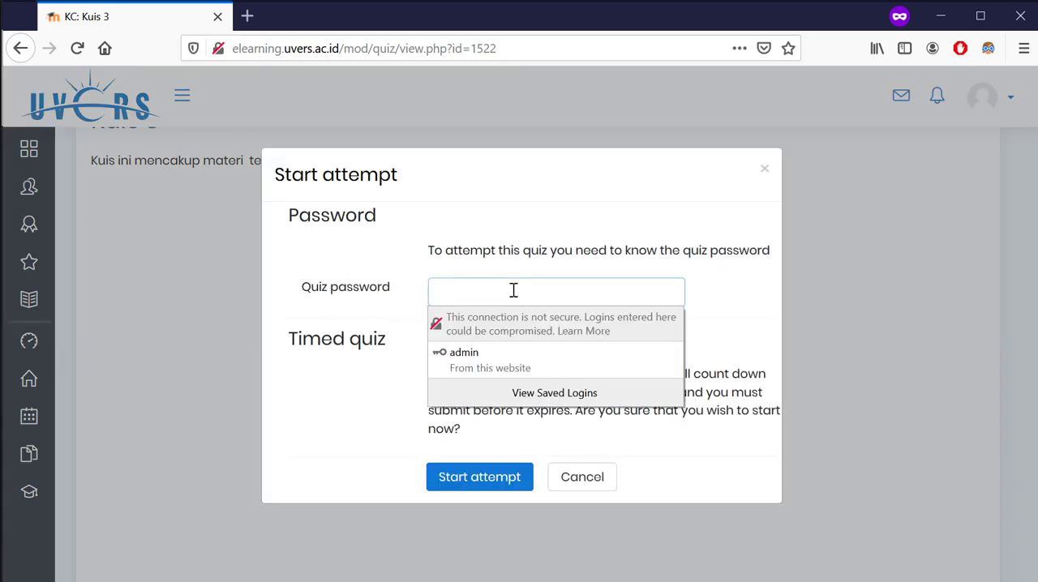
text(••)
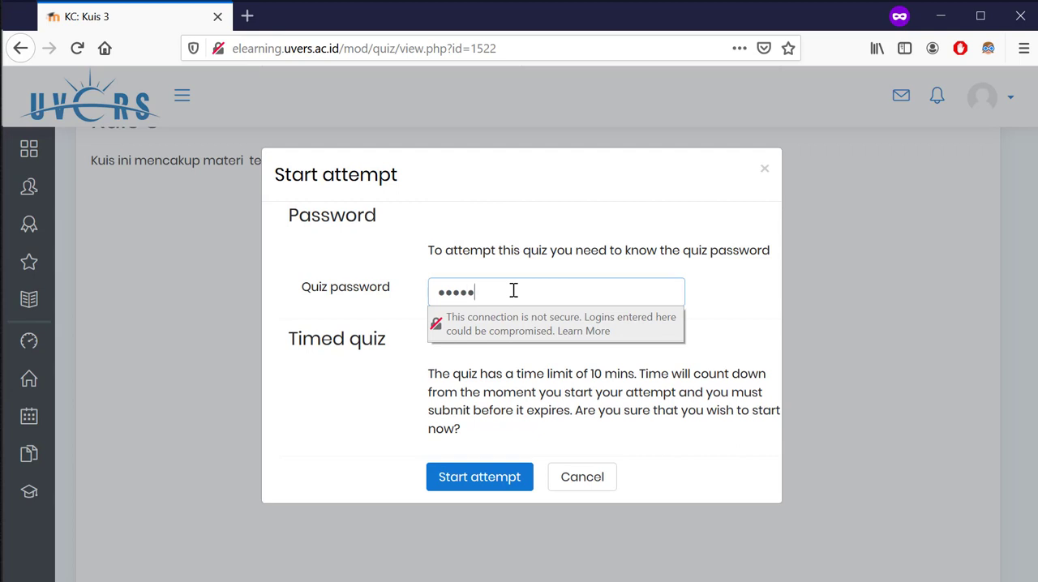
click(652, 273)
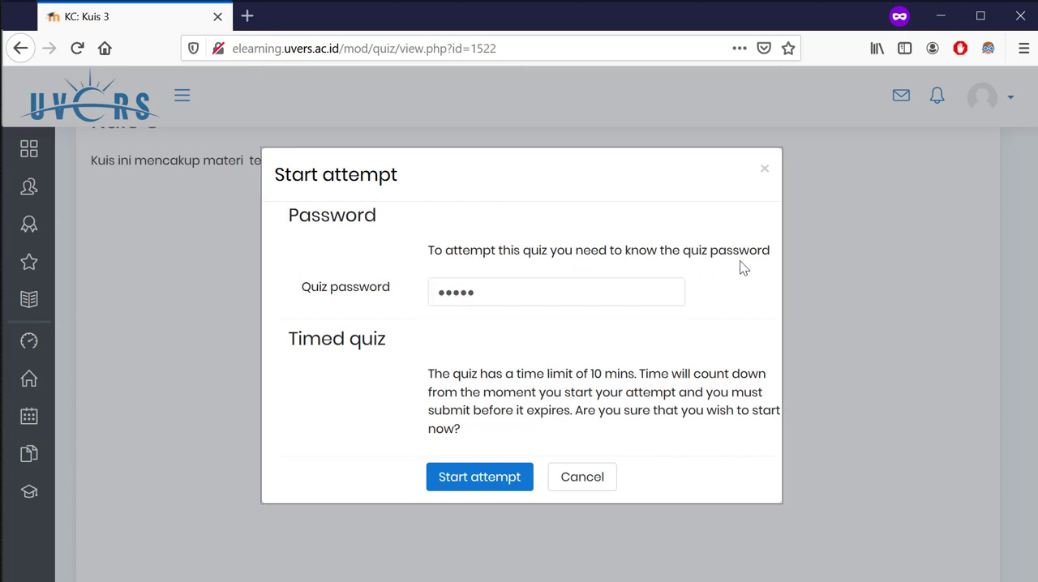
click(495, 485)
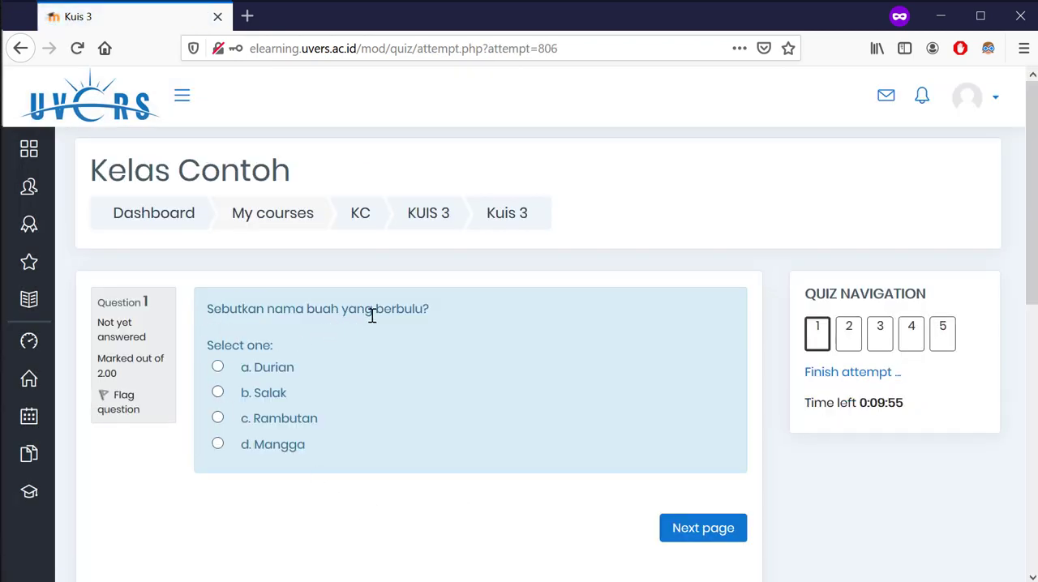
Answer question 1 with Rambutan, question 2 with Durian and question 3 with Sawi, continuing to question 4
click(294, 419)
click(703, 530)
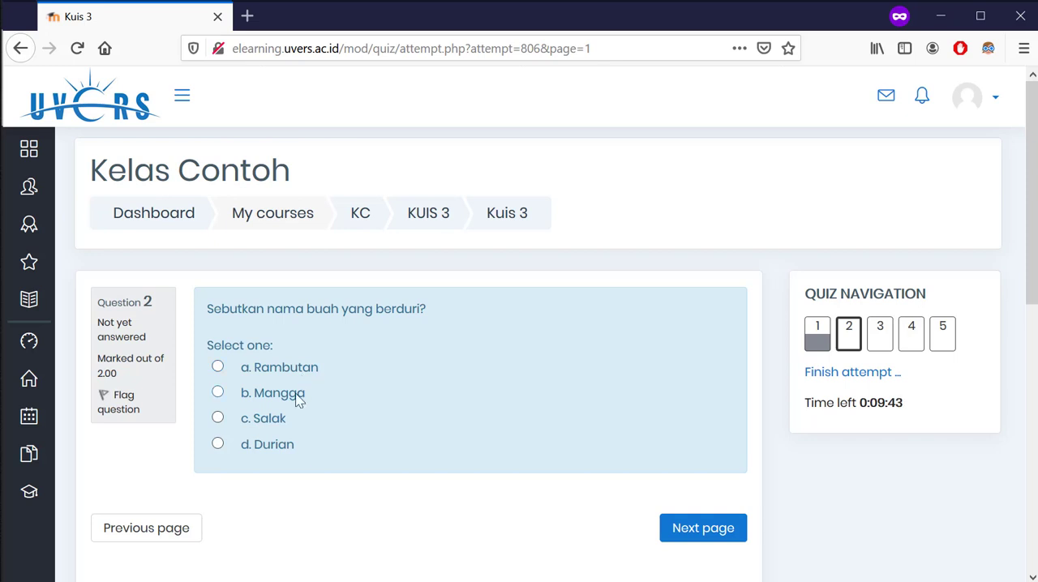
click(272, 448)
click(675, 535)
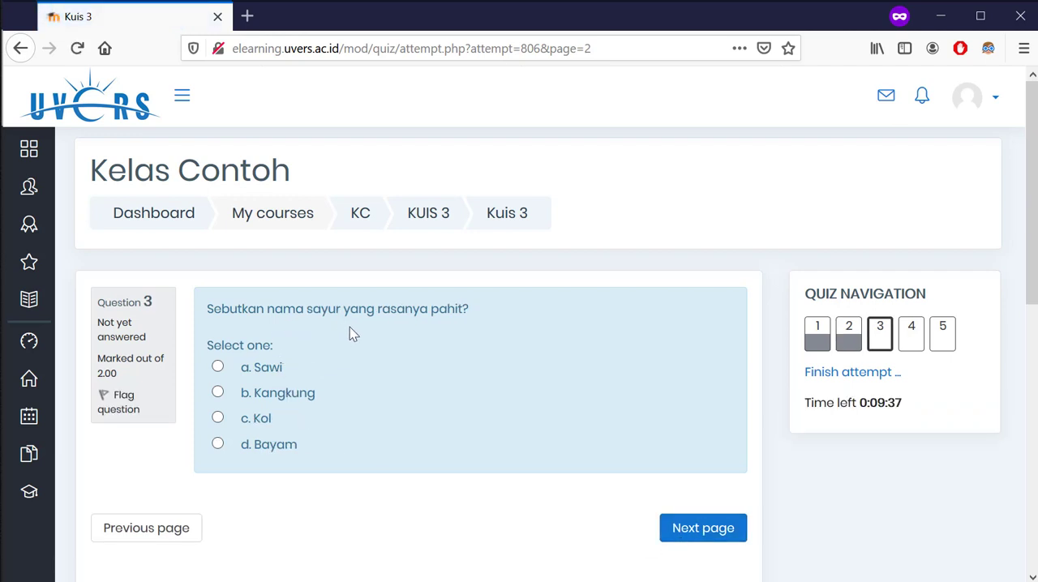
click(217, 367)
click(719, 532)
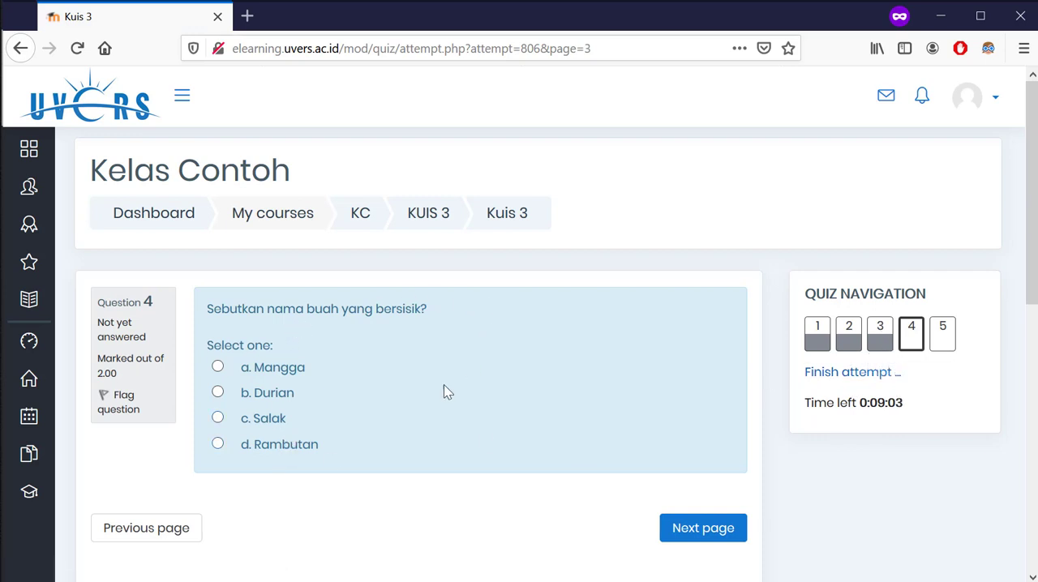
Answer question 4 with Salak and question 5 with Bayam, and finish the attempt to reach its summary
click(269, 431)
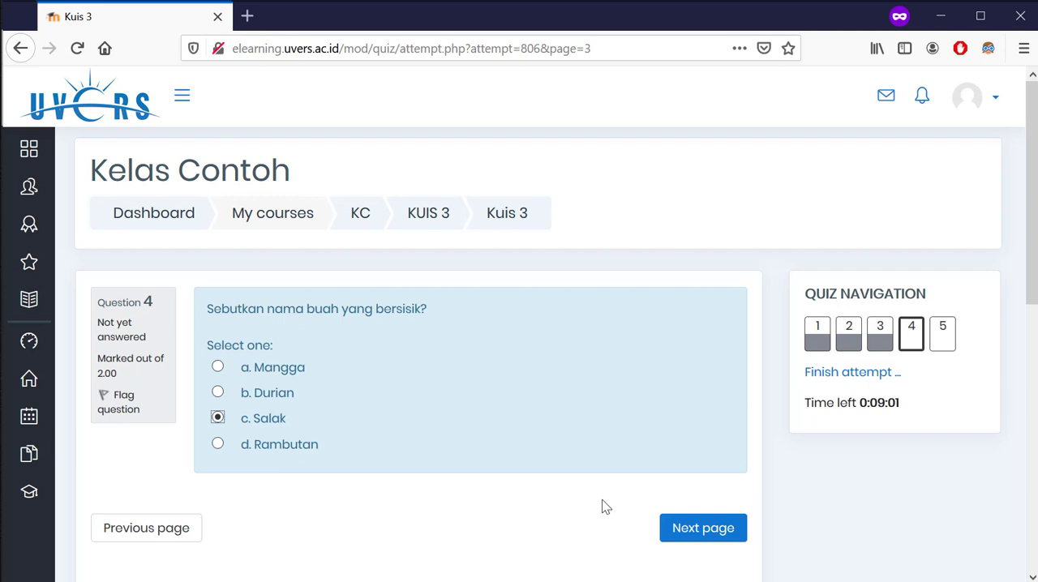
click(679, 527)
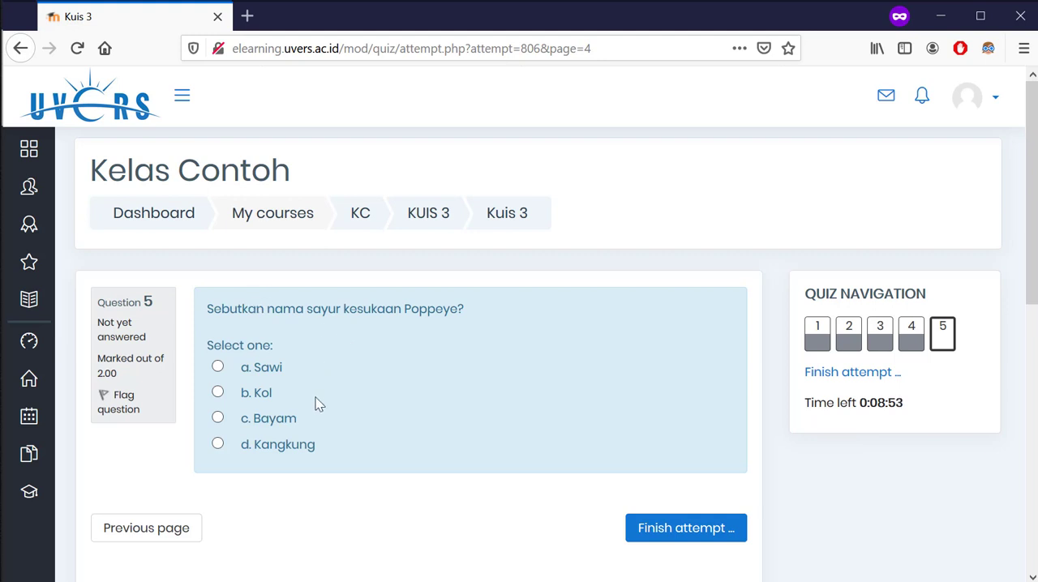
click(286, 425)
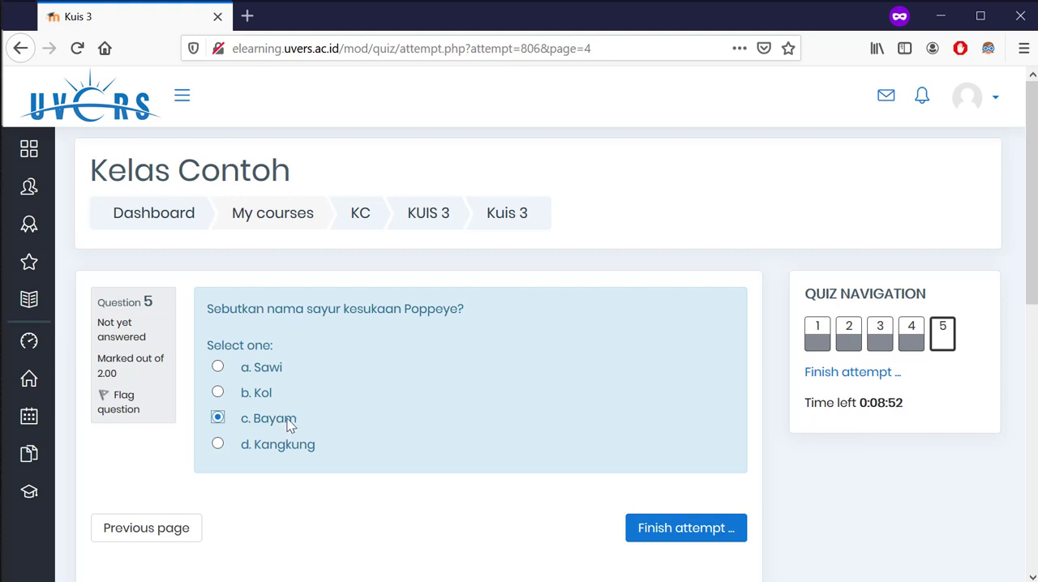
click(673, 533)
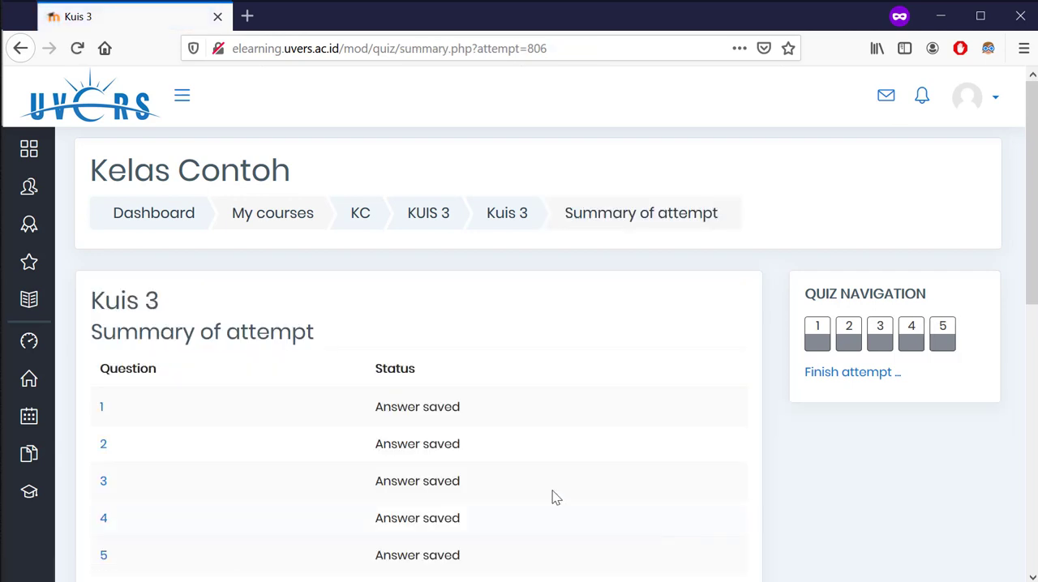
Check the saved-answer statuses and remaining time in the attempt summary, and submit all answers with confirmation
scroll(513, 438, down, 3)
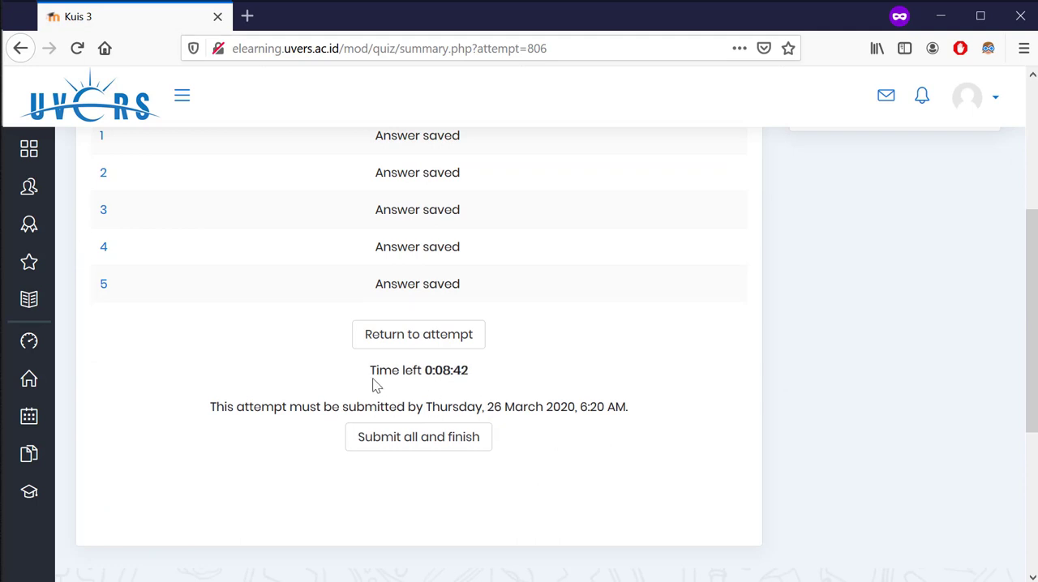
drag(372, 373, 482, 378)
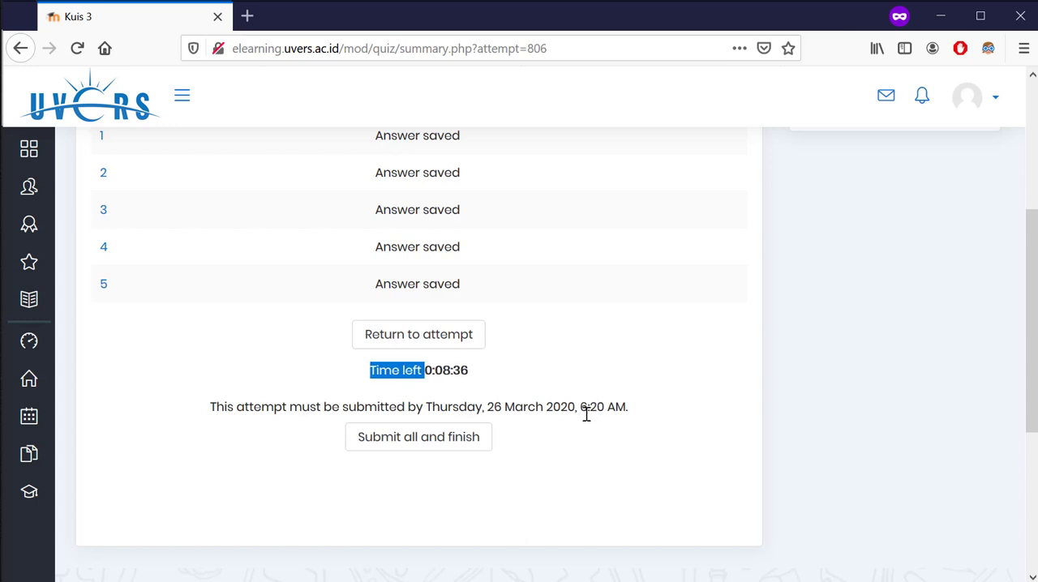
scroll(379, 423, up, 4)
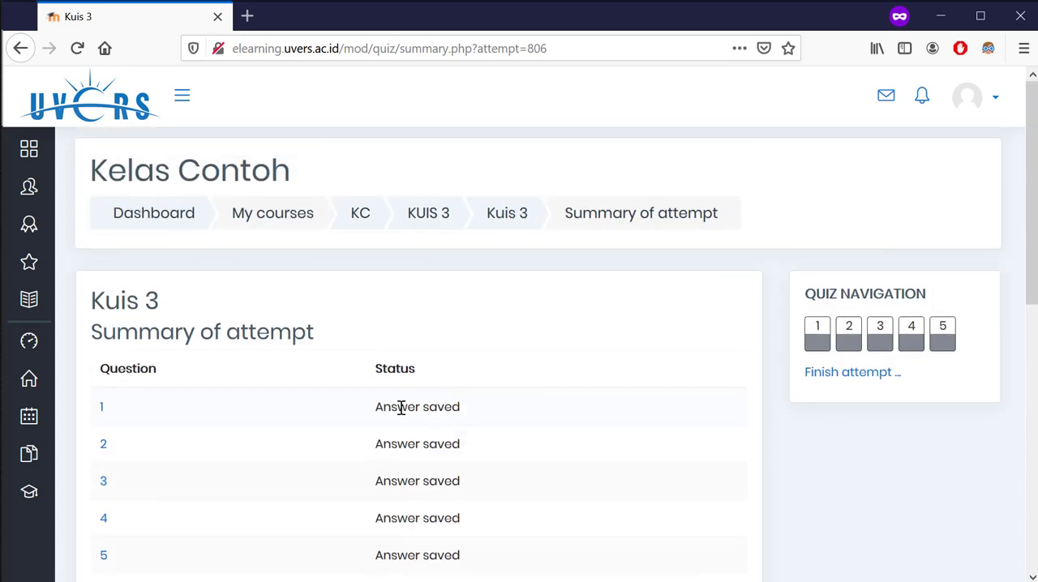
scroll(393, 406, down, 2)
drag(366, 322, 474, 461)
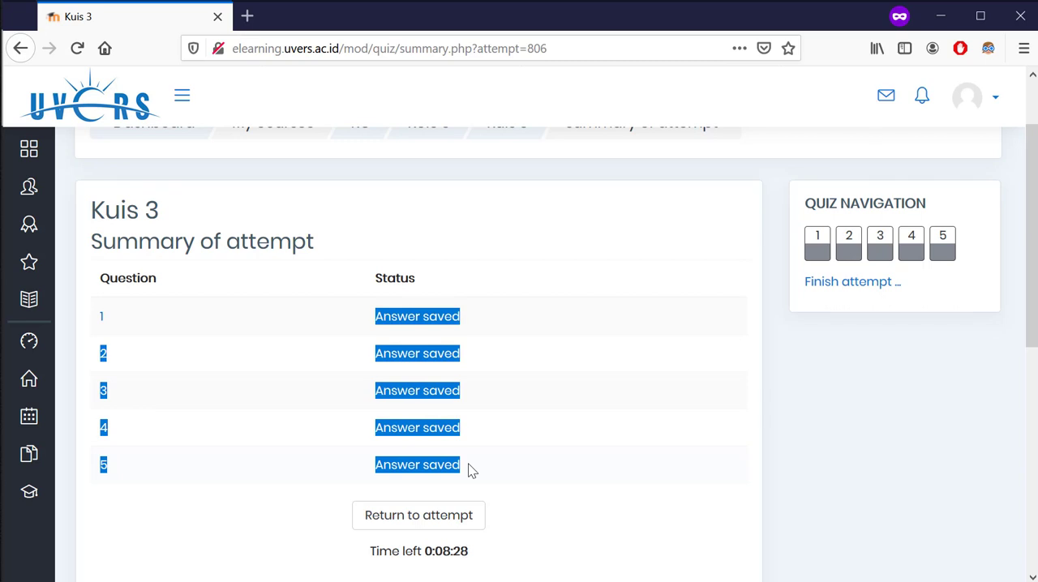
scroll(468, 464, down, 3)
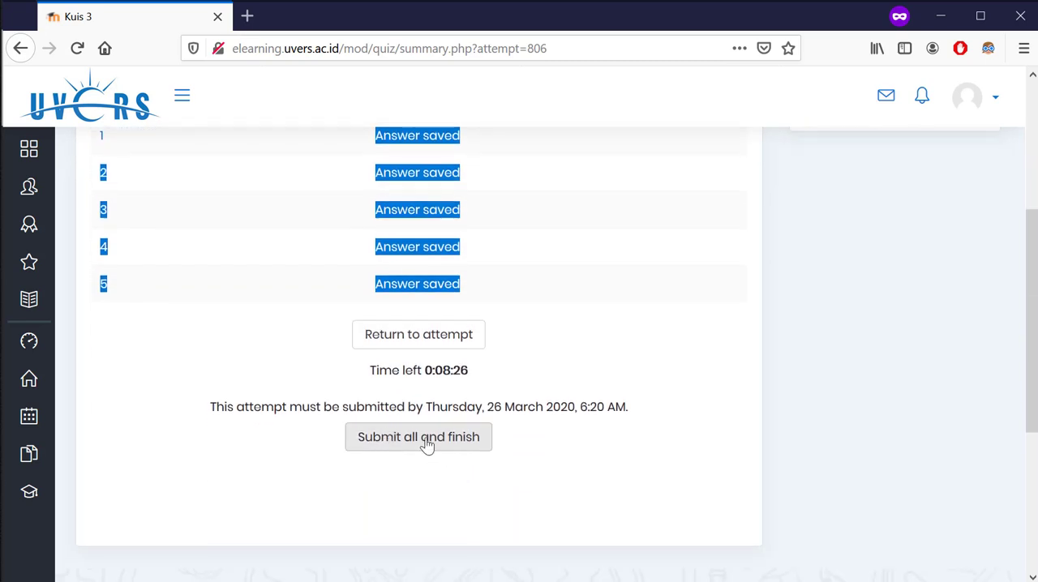
click(441, 435)
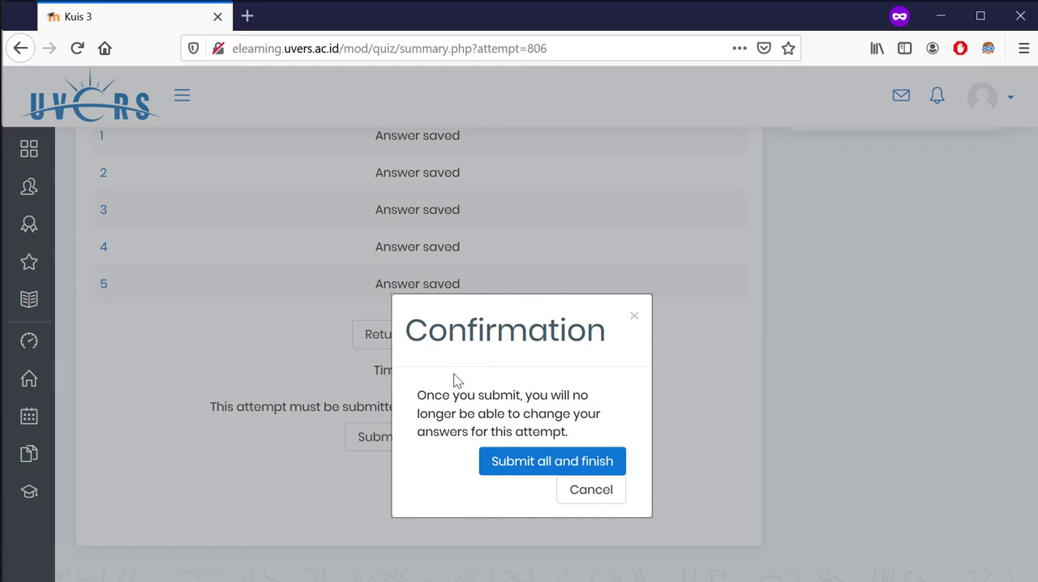
click(517, 463)
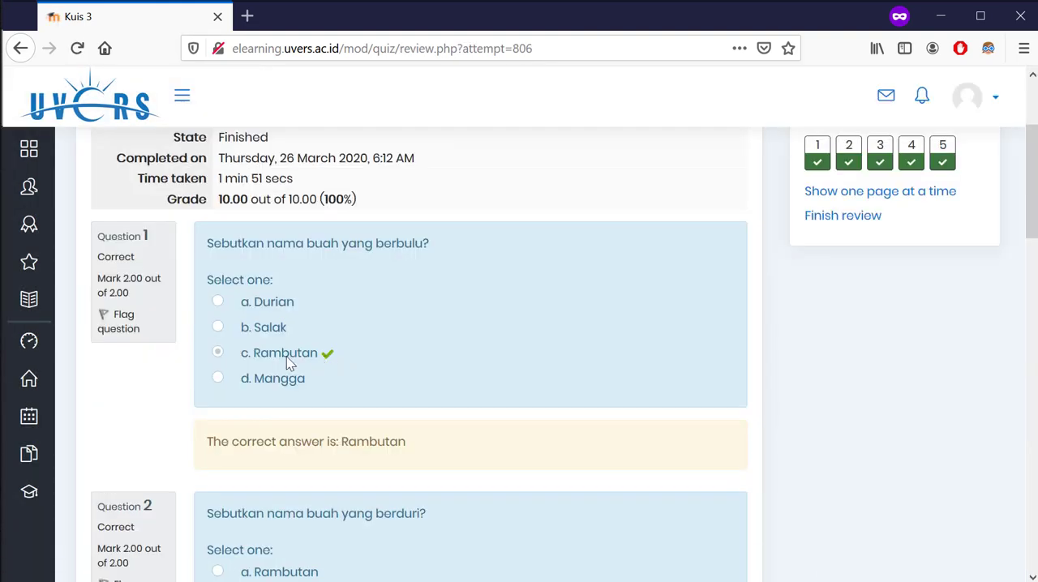
Review the marked answers to all five questions and the attempt's overall grade, and finish the review
scroll(332, 365, down, 2)
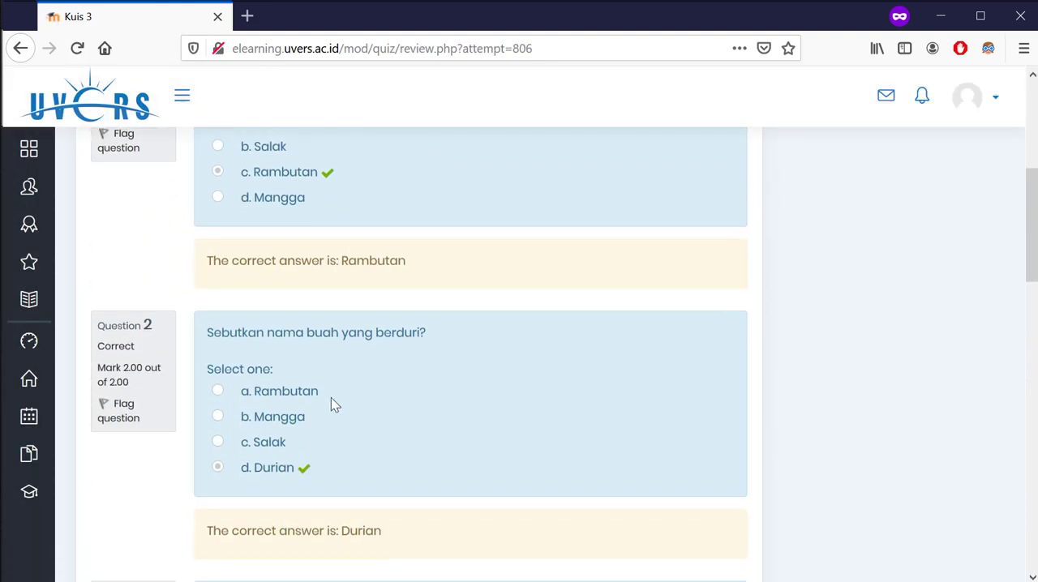
scroll(319, 446, down, 8)
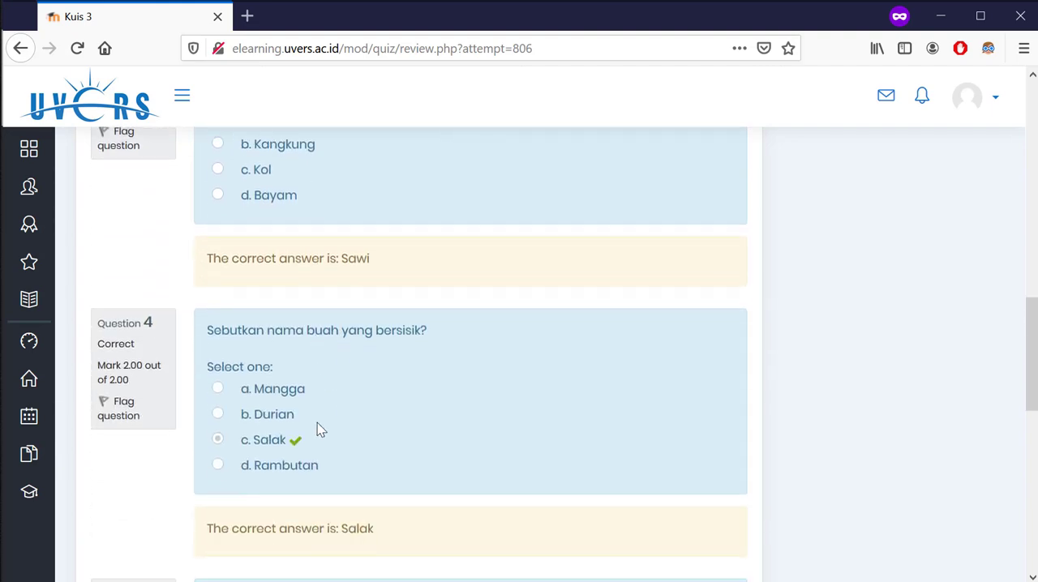
scroll(317, 423, down, 3)
scroll(324, 424, up, 13)
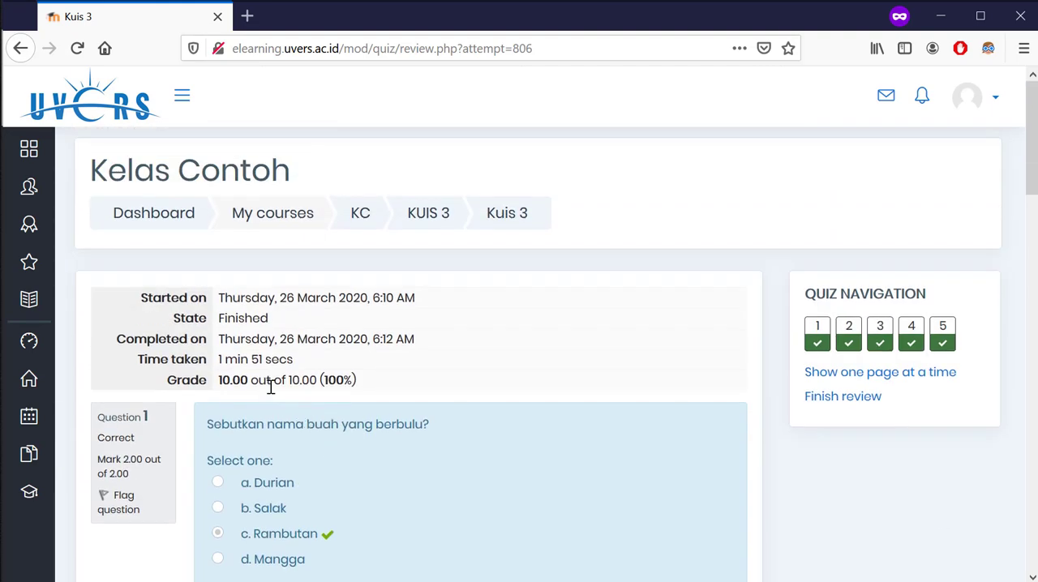
drag(169, 381, 365, 381)
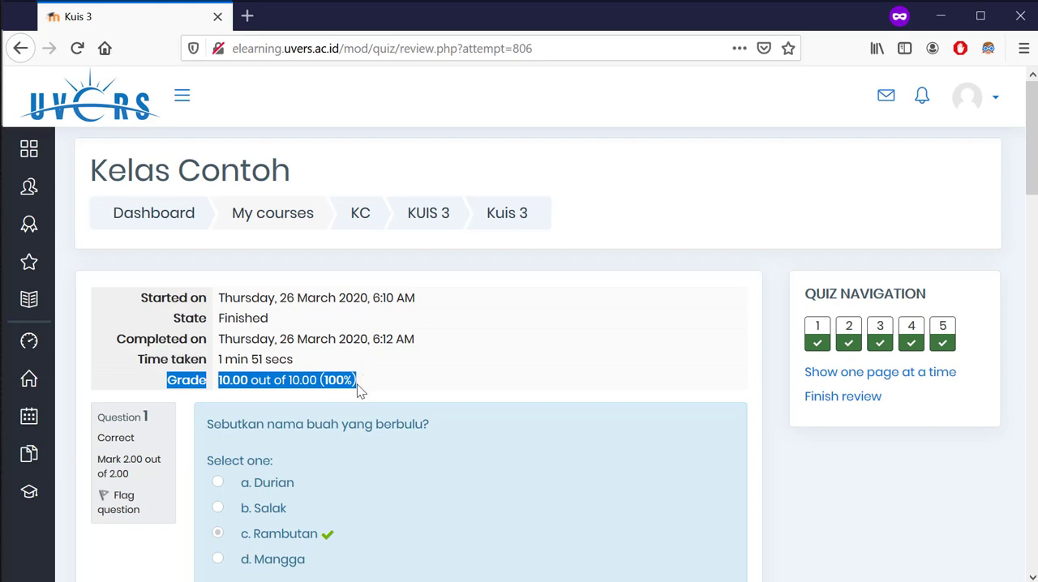
scroll(378, 345, down, 15)
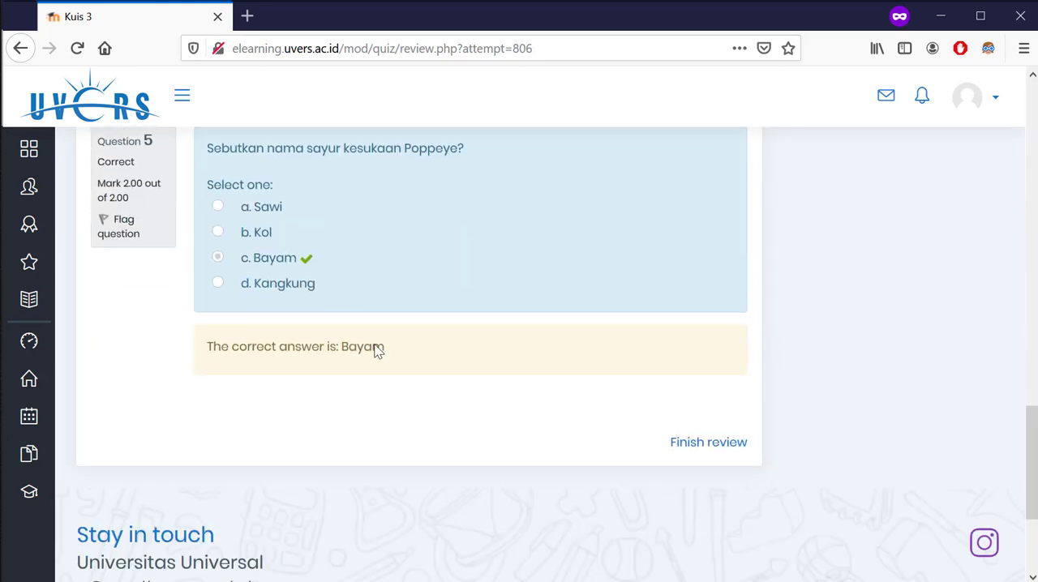
click(685, 442)
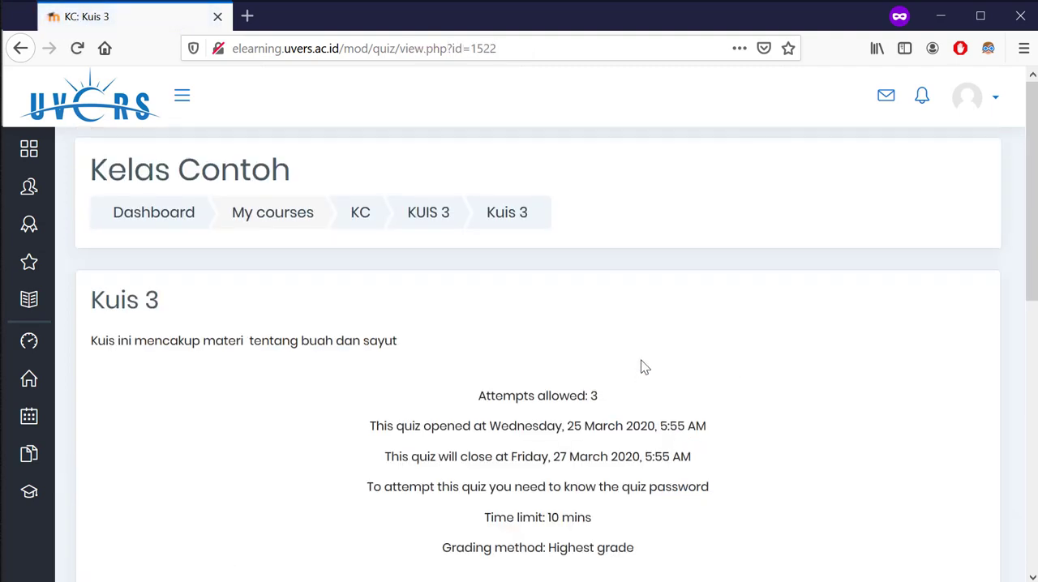
Examine the summary of previous attempts and the highest grade on the student's Kuis 3 page
scroll(641, 366, down, 2)
scroll(642, 361, down, 3)
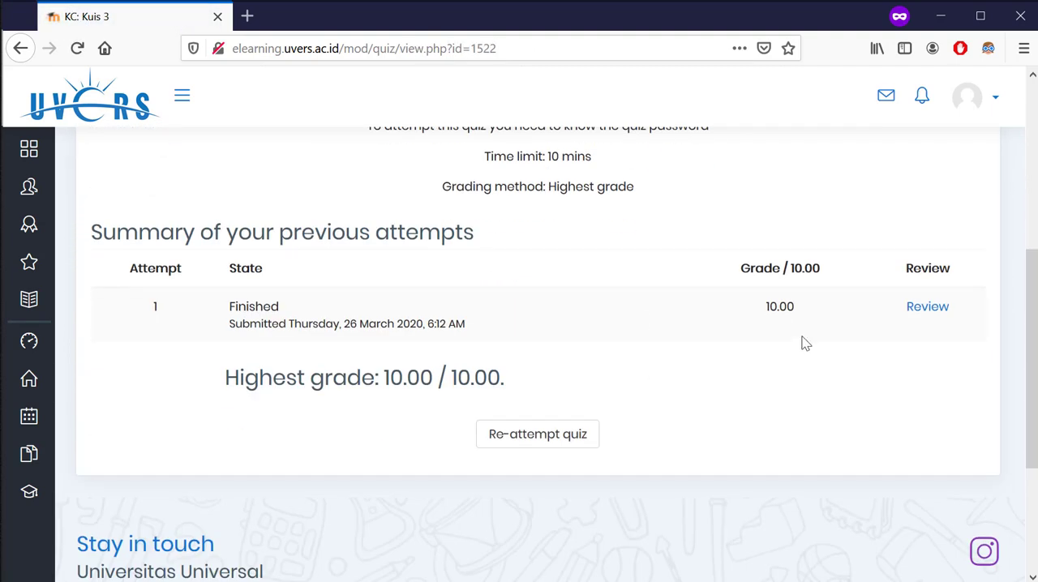
scroll(622, 376, up, 4)
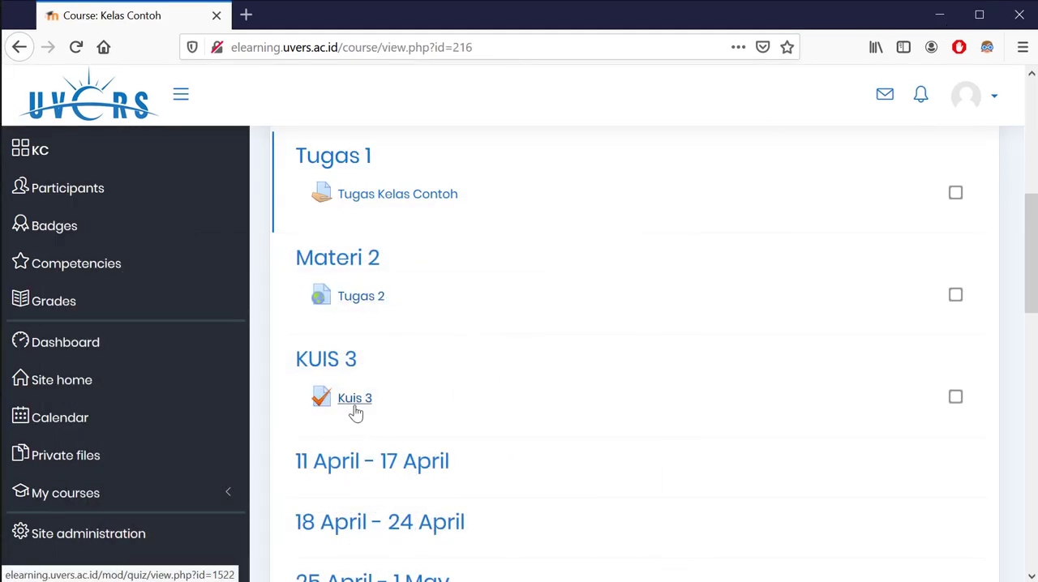
Switch to the regular browser window with the teacher's view and open Kuis 3 from the KUIS 3 course section
scroll(551, 343, up, 5)
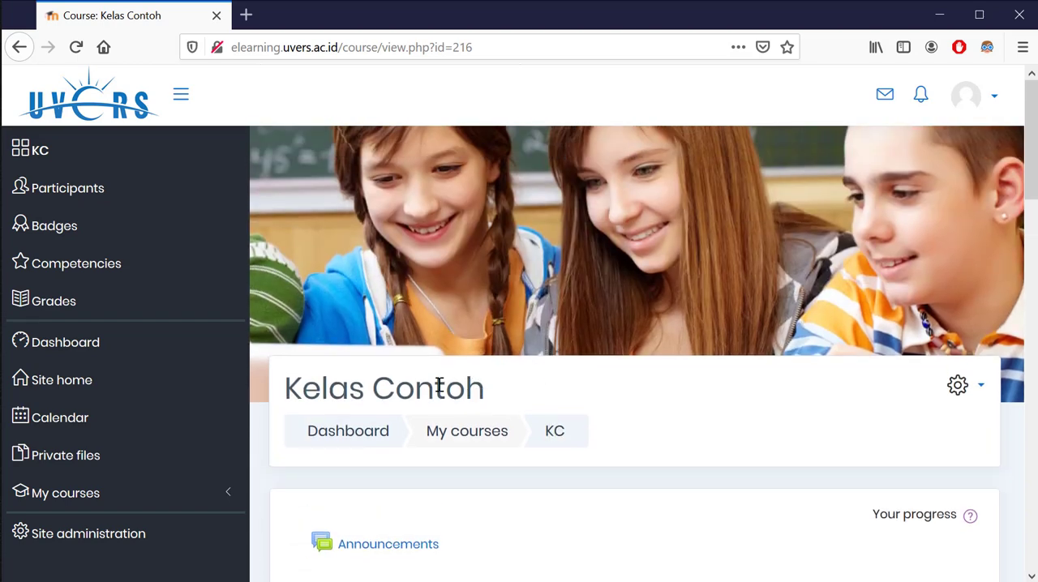
scroll(395, 346, down, 6)
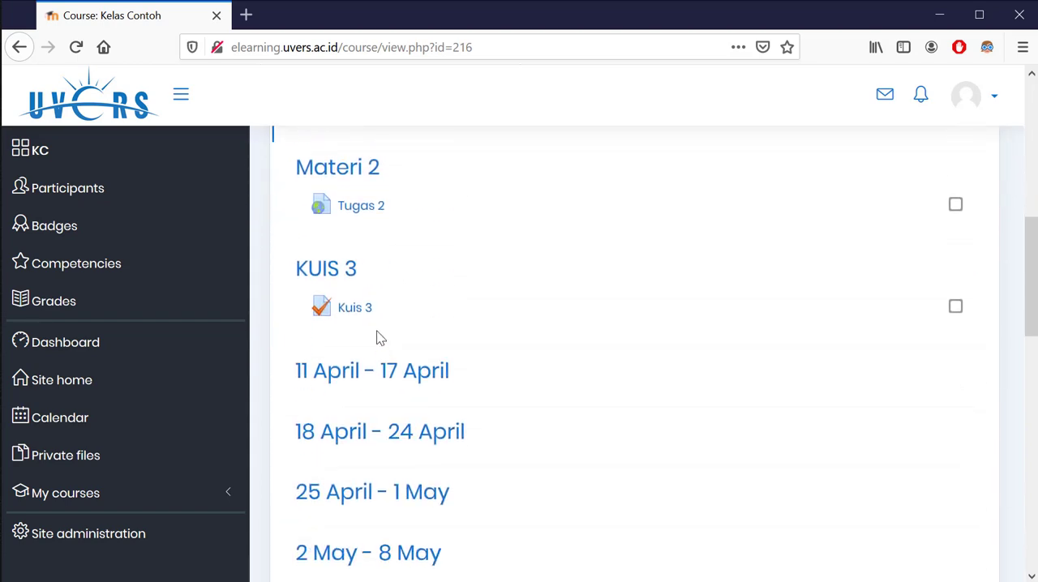
click(354, 308)
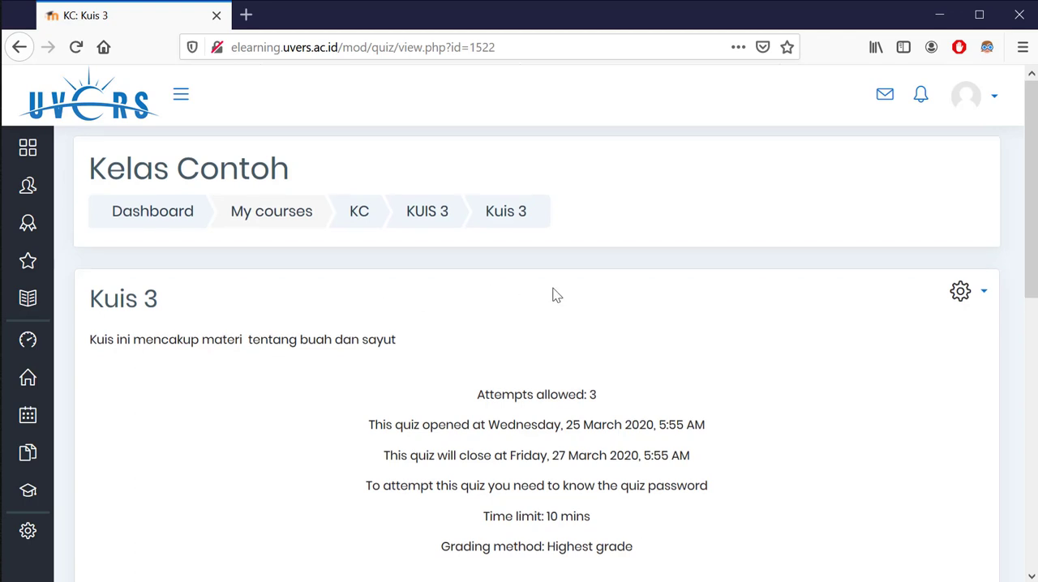
Open the attempts report of Kuis 3 and collapse the side navigation to widen the report
scroll(552, 294, down, 2)
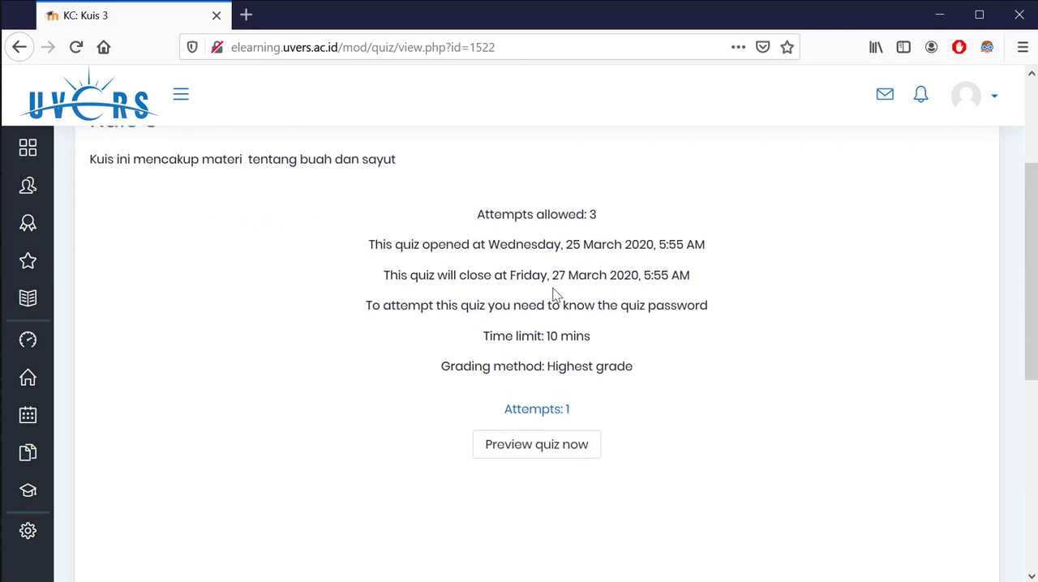
click(547, 417)
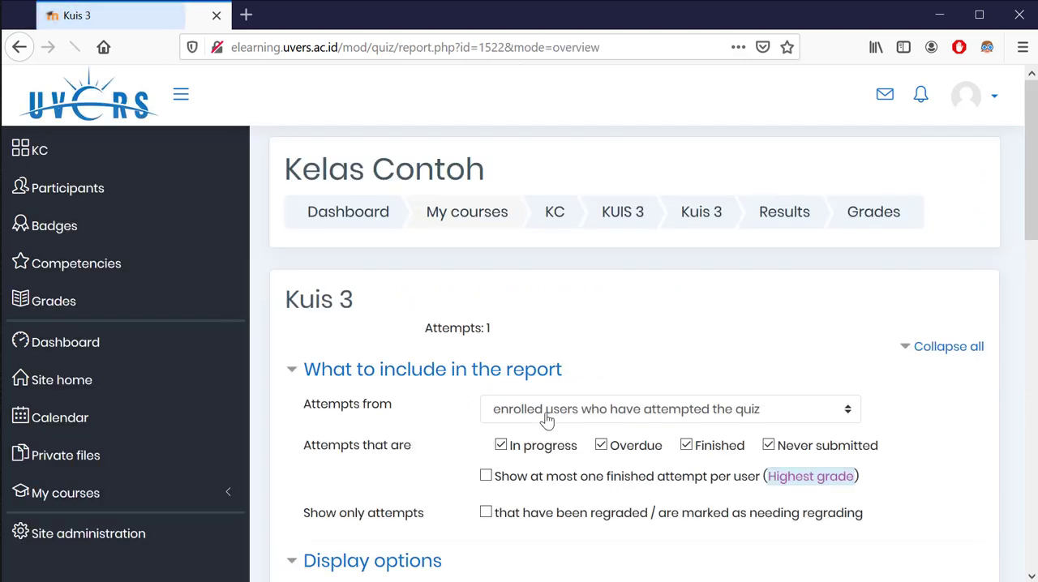
scroll(586, 302, down, 5)
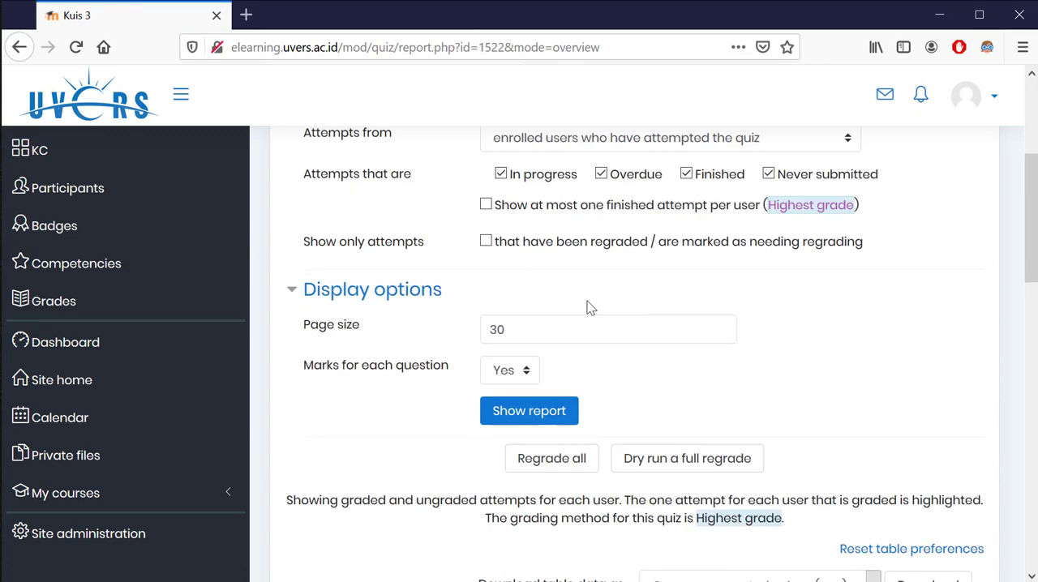
scroll(589, 297, down, 2)
scroll(589, 298, up, 8)
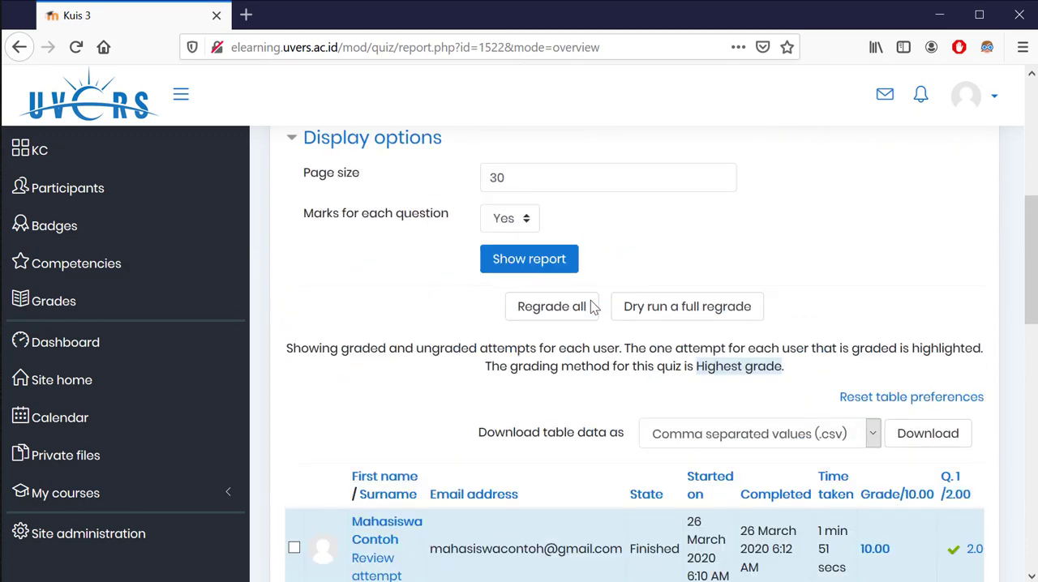
click(182, 96)
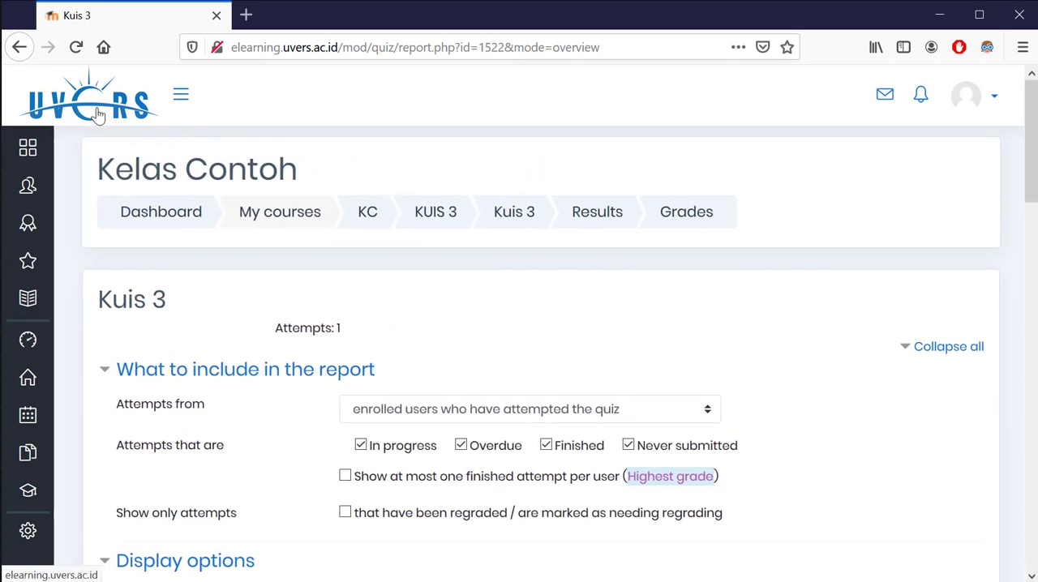
Examine the student's attempt in the report table, including state, time taken, grade and the marks for questions 1 to 5
scroll(430, 364, down, 2)
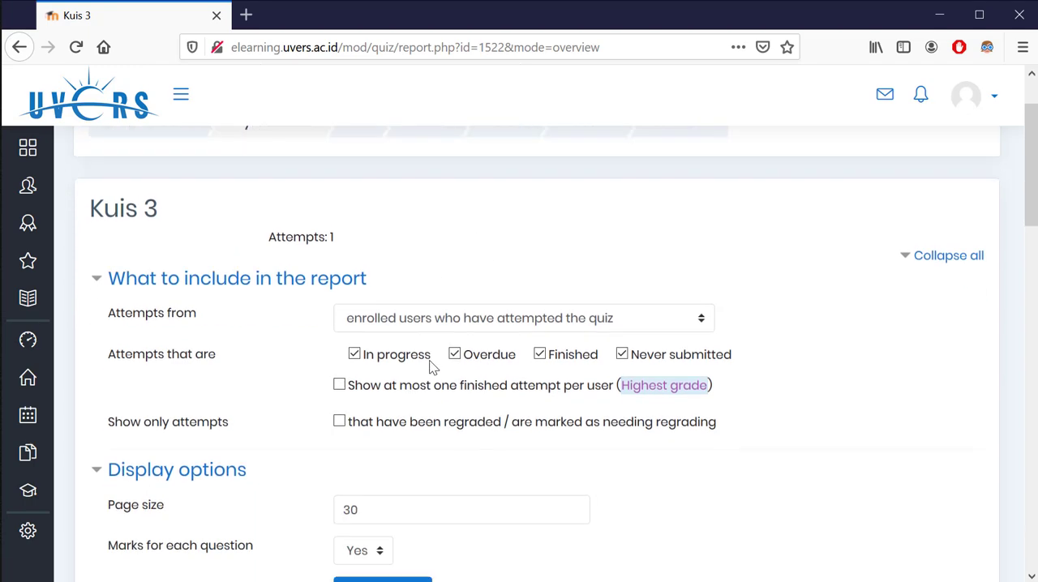
scroll(441, 365, down, 4)
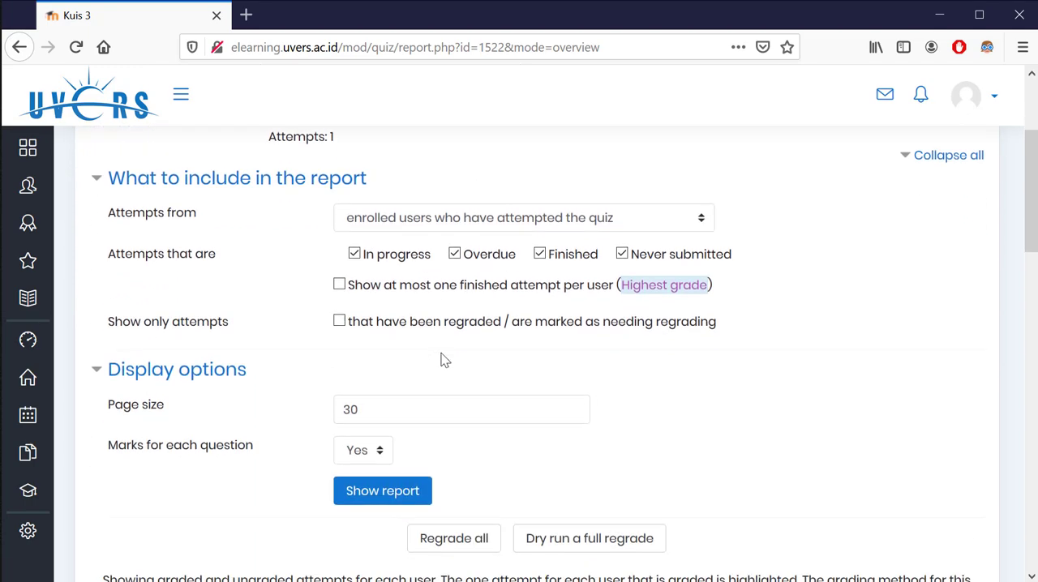
scroll(445, 360, down, 1)
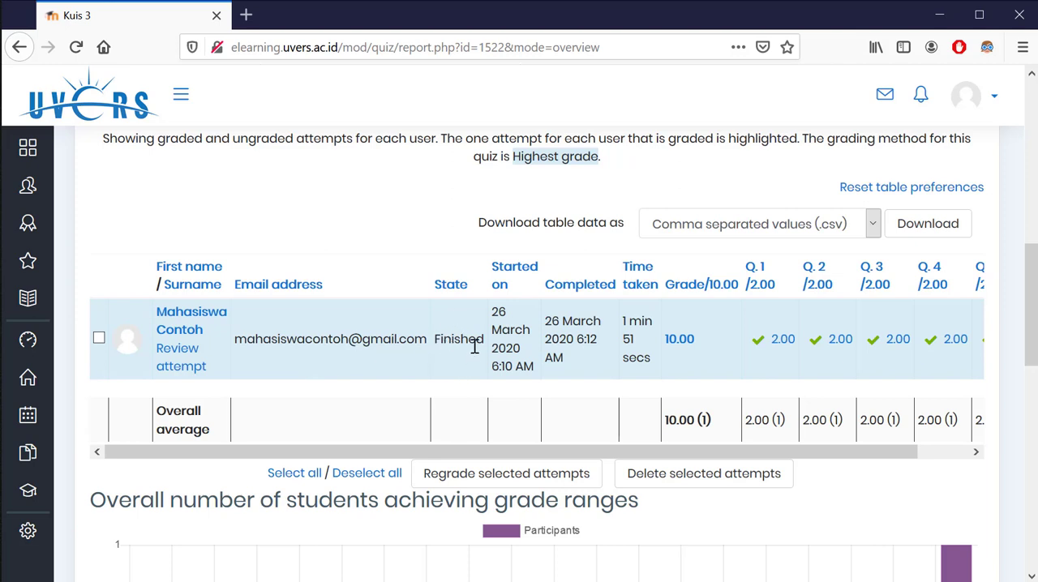
drag(498, 451, 617, 462)
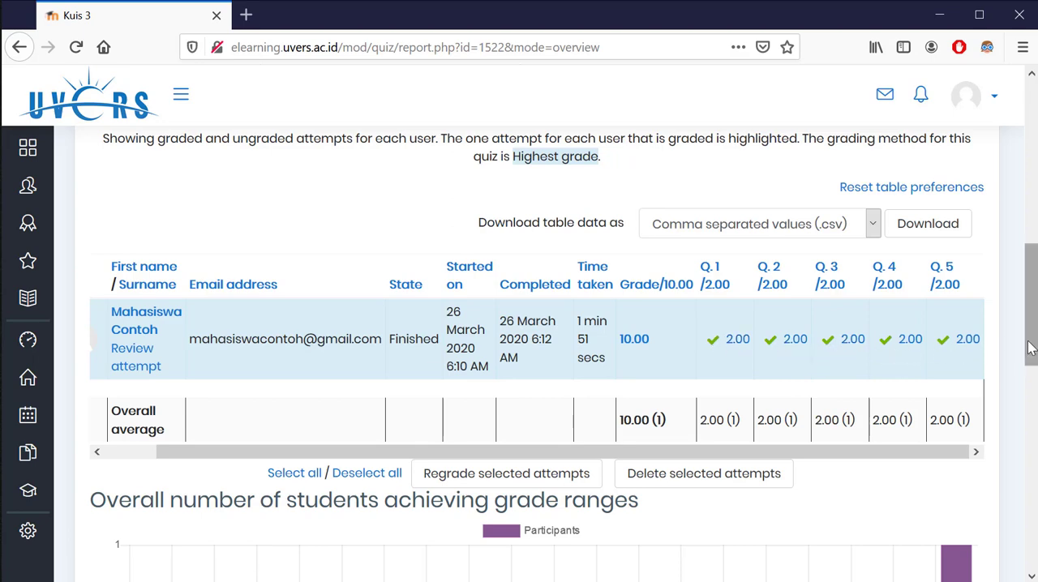
Examine the chart of the overall number of students achieving each grade range below the attempts table
scroll(478, 413, down, 3)
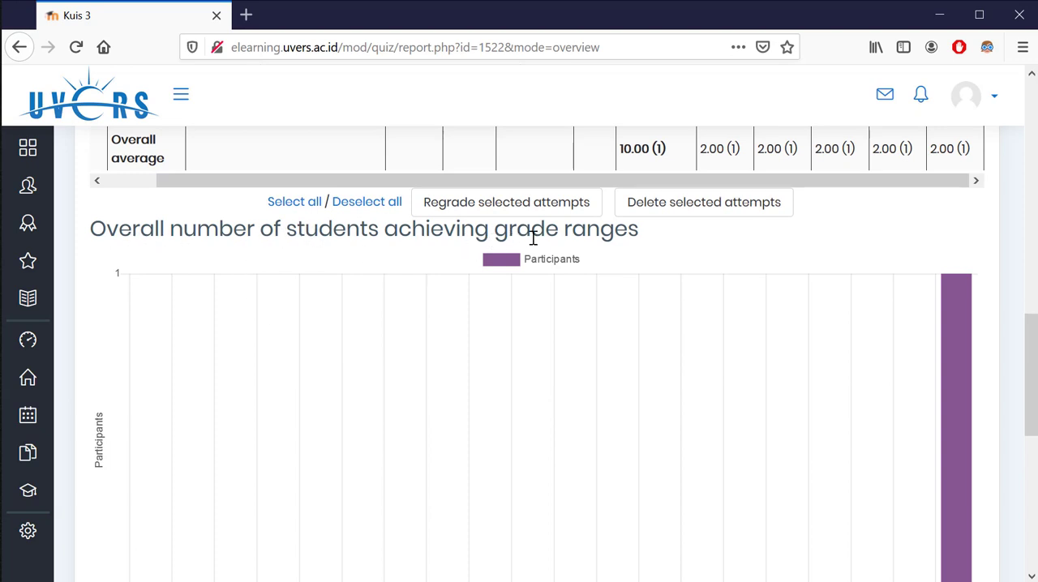
scroll(667, 271, down, 2)
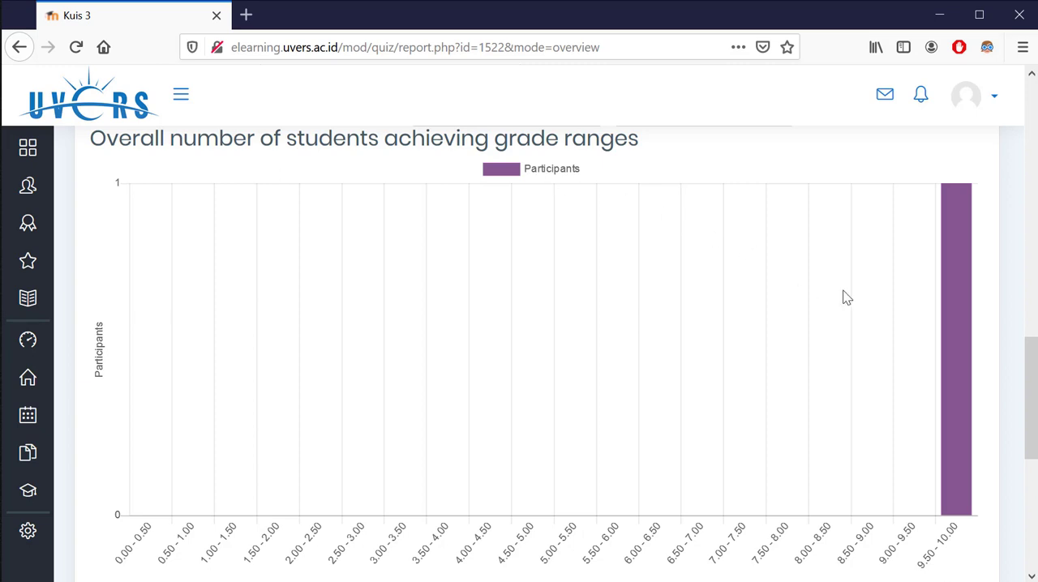
scroll(941, 405, down, 2)
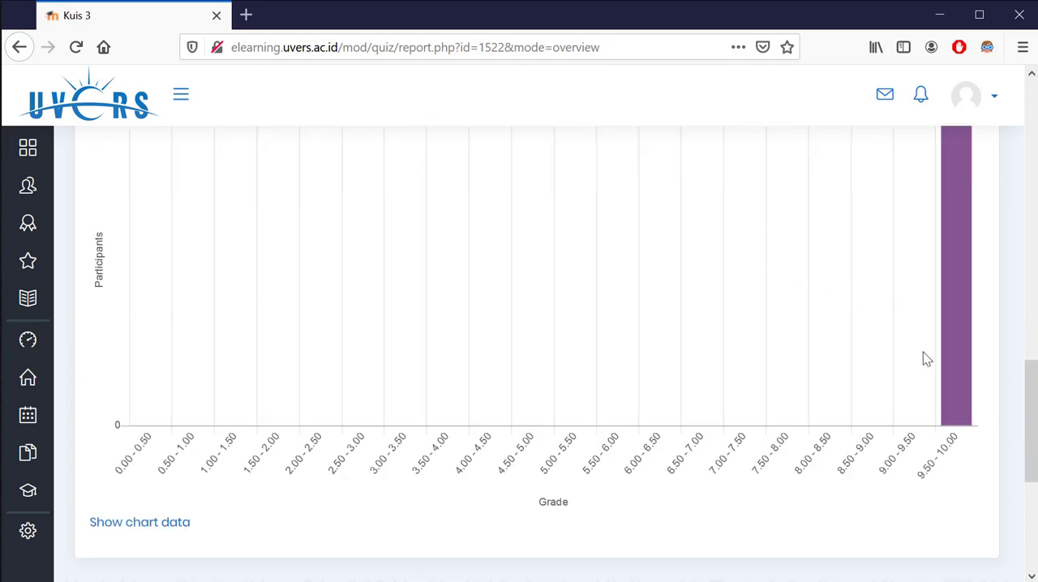
scroll(924, 356, up, 5)
mouse_move(957, 417)
scroll(955, 417, down, 8)
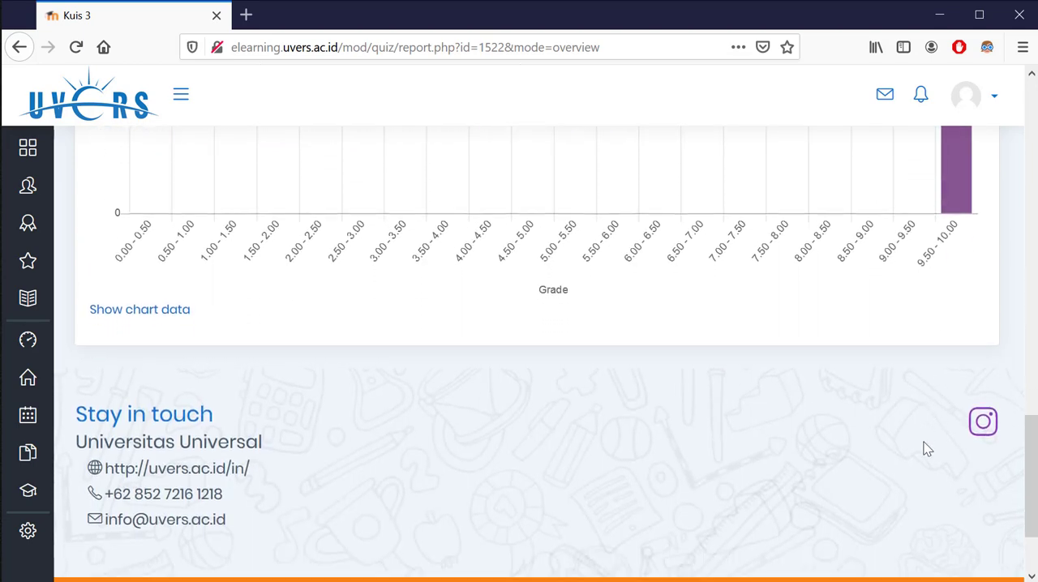
scroll(901, 436, up, 15)
scroll(464, 420, up, 4)
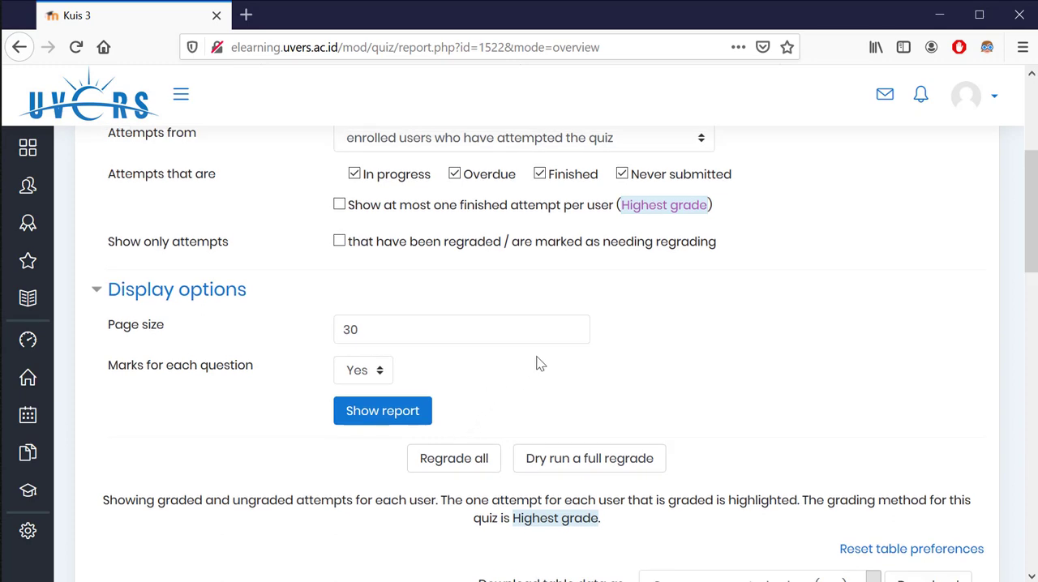
Return to the Kelas Contoh course page and look over its sections, including KUIS 3
scroll(539, 365, down, 8)
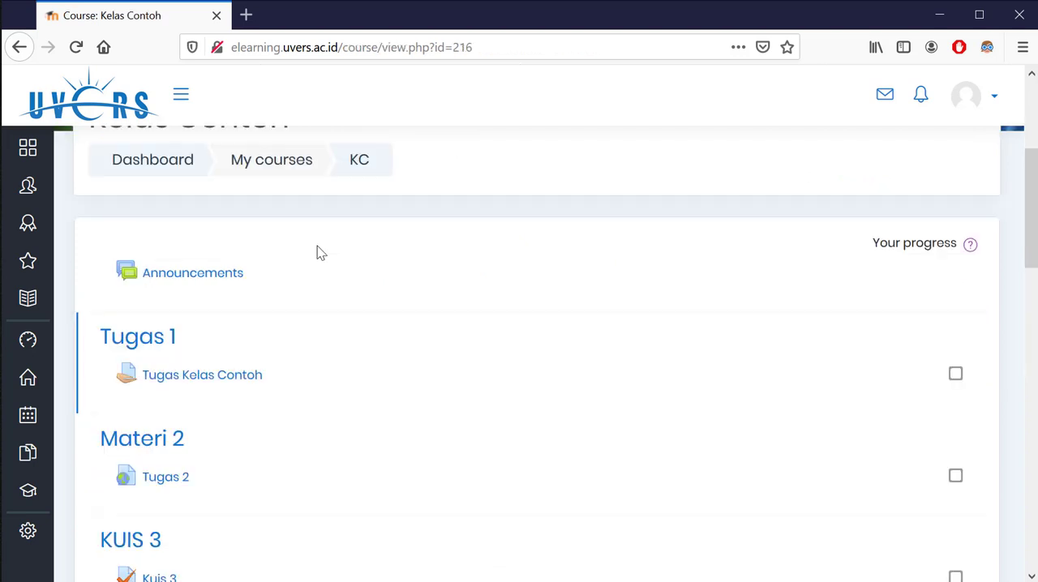
scroll(317, 248, down, 4)
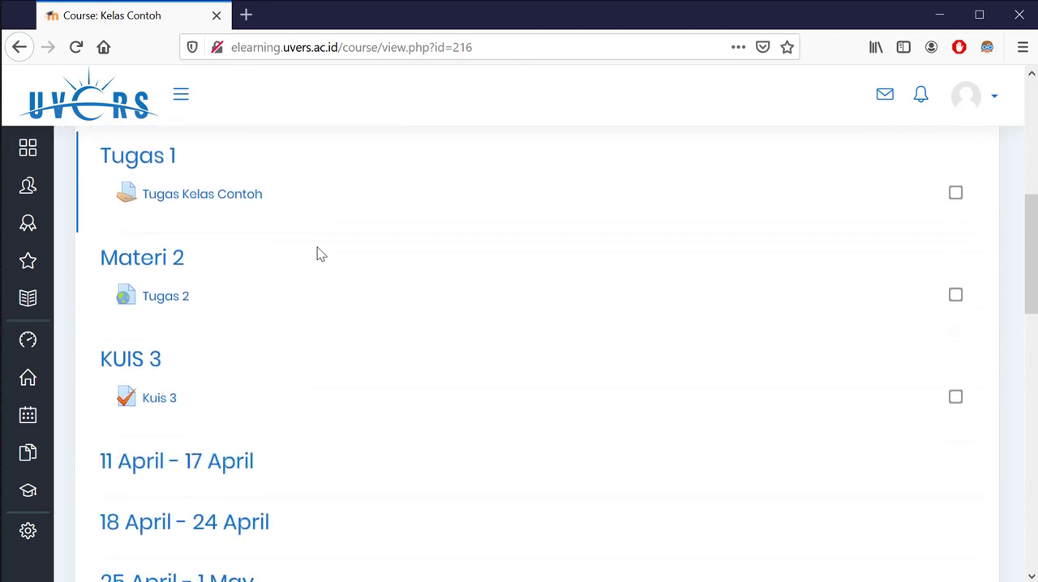